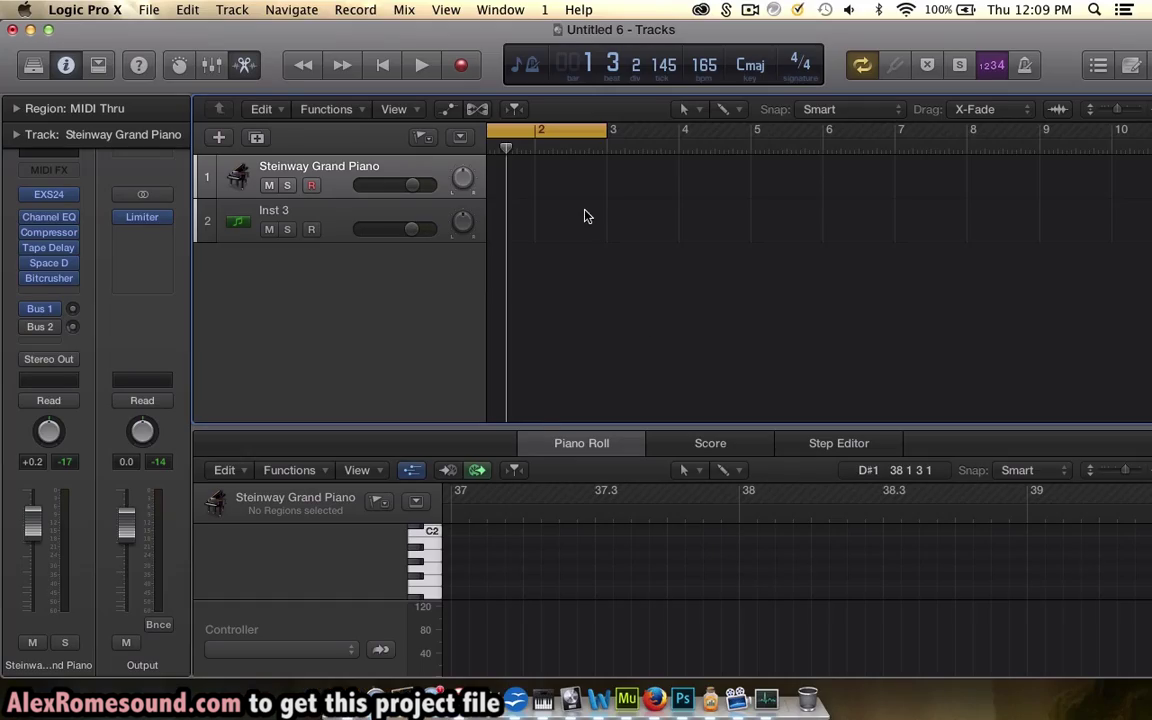
Step: Start a new empty project from the File menu
scroll(587, 216, "left", 2)
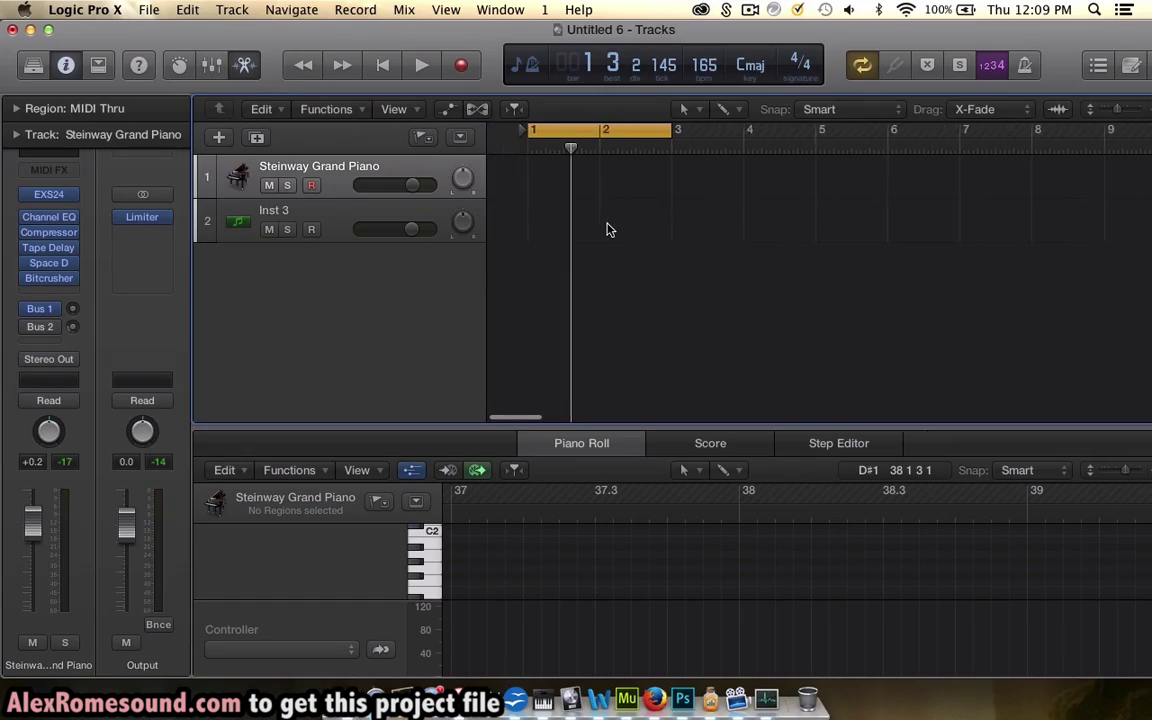
left_click(336, 230)
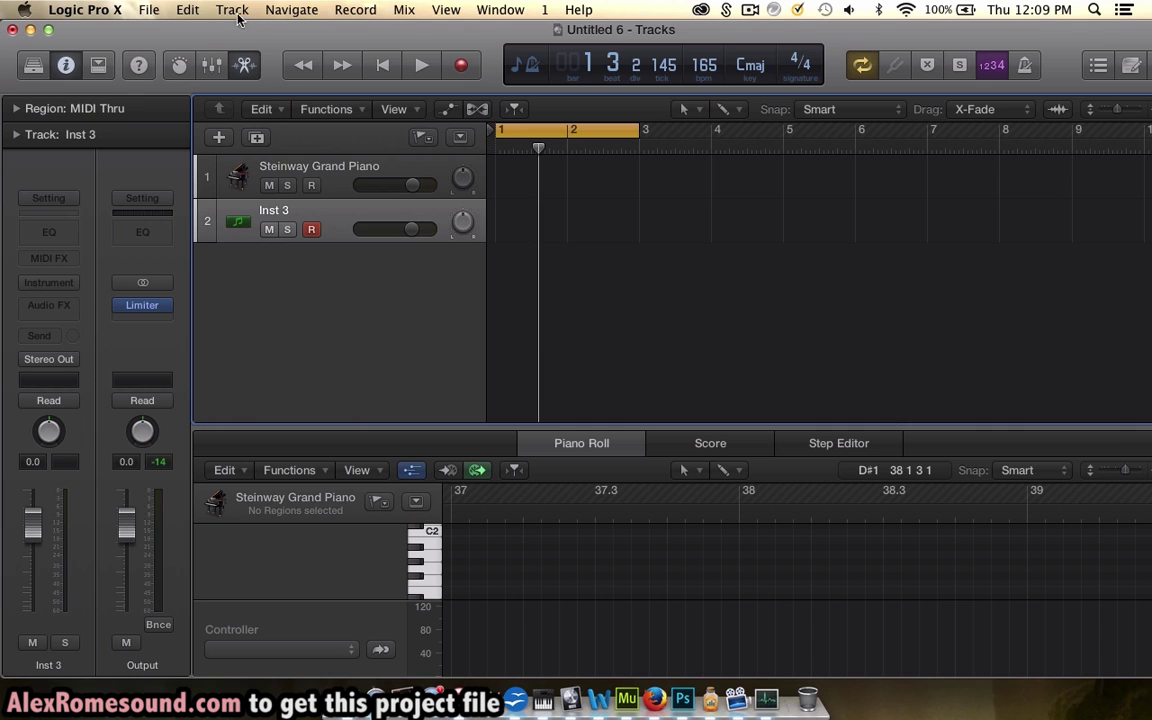
left_click(148, 9)
left_click(517, 222)
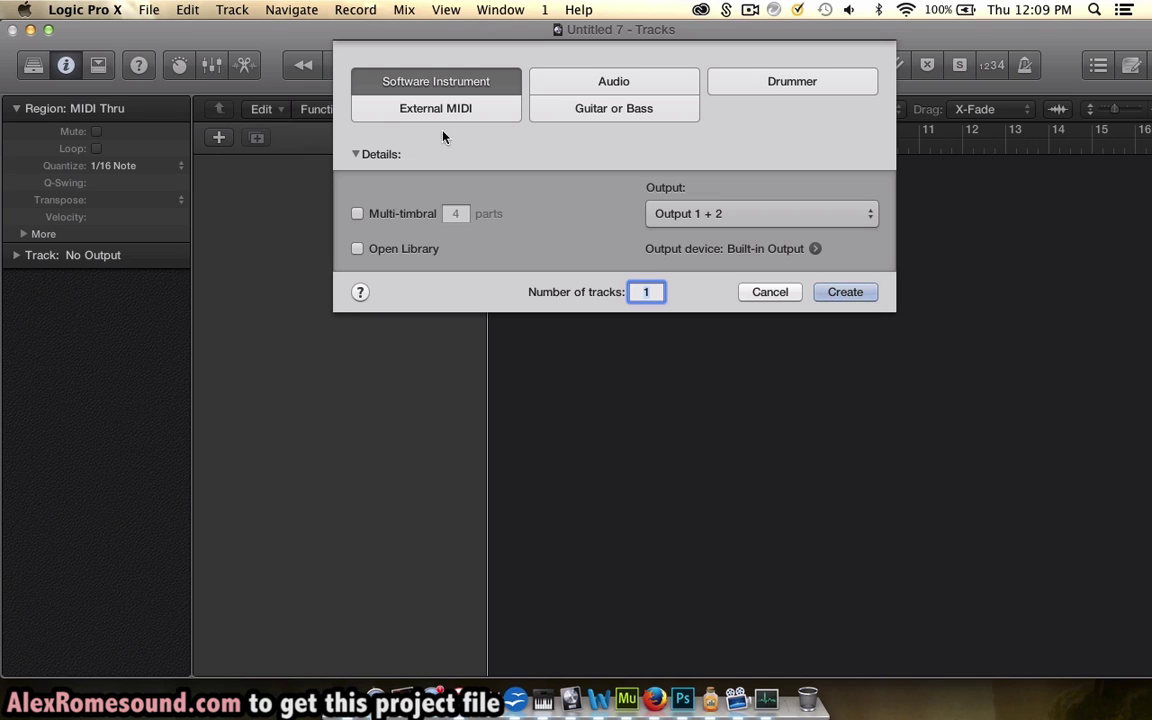
Step: Create one Software Instrument track, Inst 1, in the New Tracks dialog
left_click(545, 80)
left_click(483, 80)
left_click(843, 291)
Step: Rename the Inst 1 track to 'piano'
left_click(14, 110)
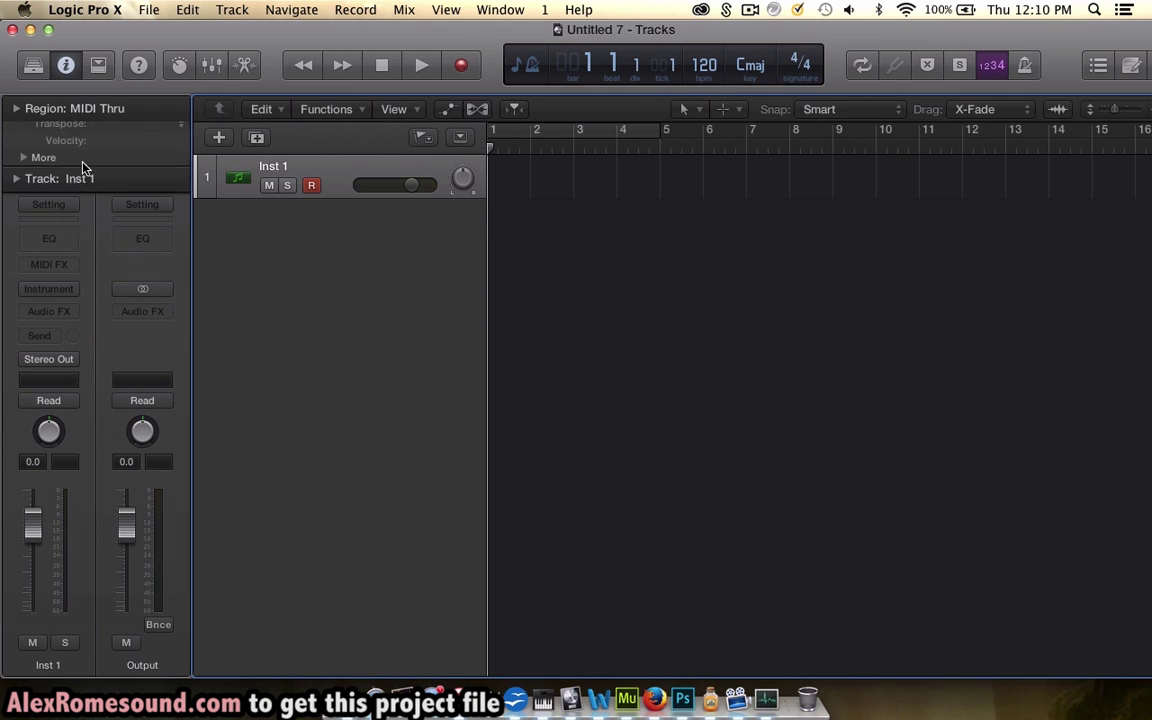
double_click(279, 170)
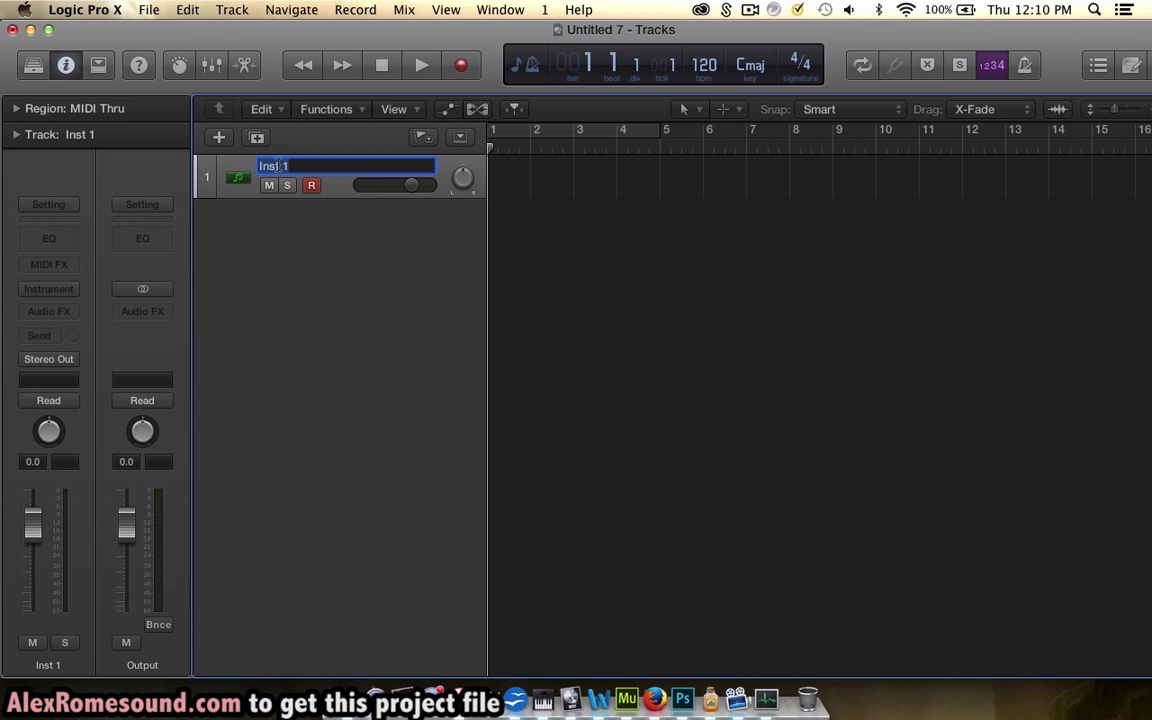
type("piano")
key("Return")
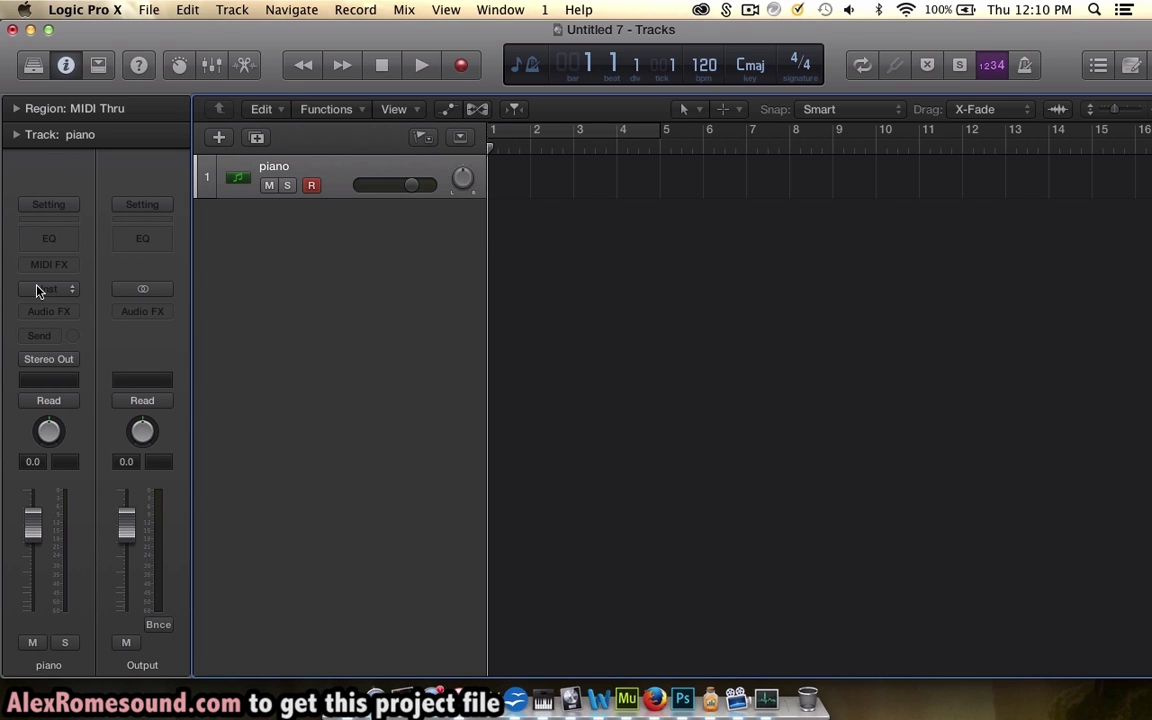
Step: Load Piano > Steinway Grand Piano from the Library onto the track
left_click(36, 65)
left_click(33, 66)
left_click(33, 66)
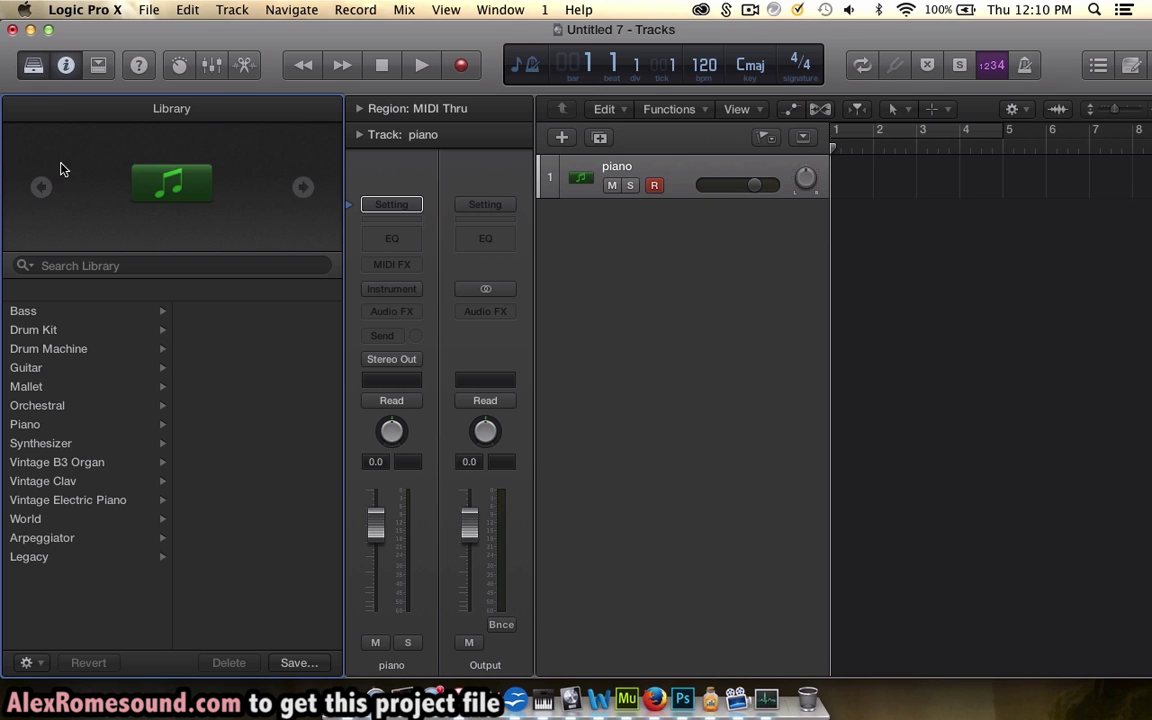
left_click(59, 428)
left_click(228, 406)
left_click(575, 580)
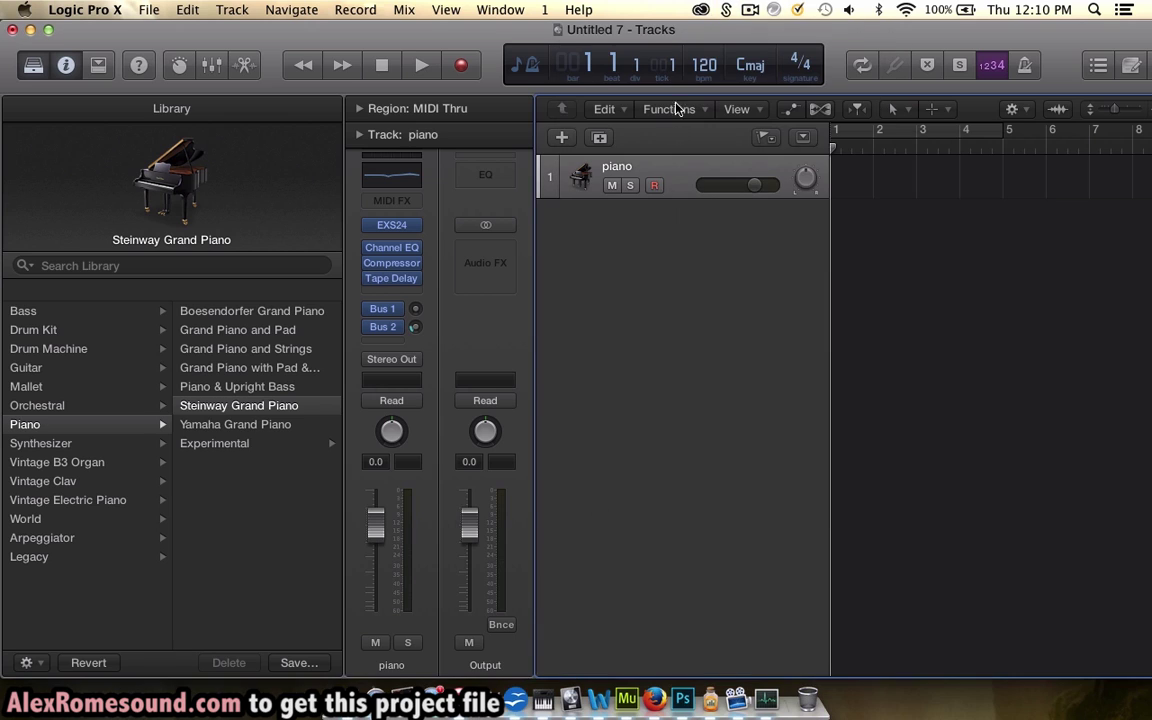
left_click(34, 68)
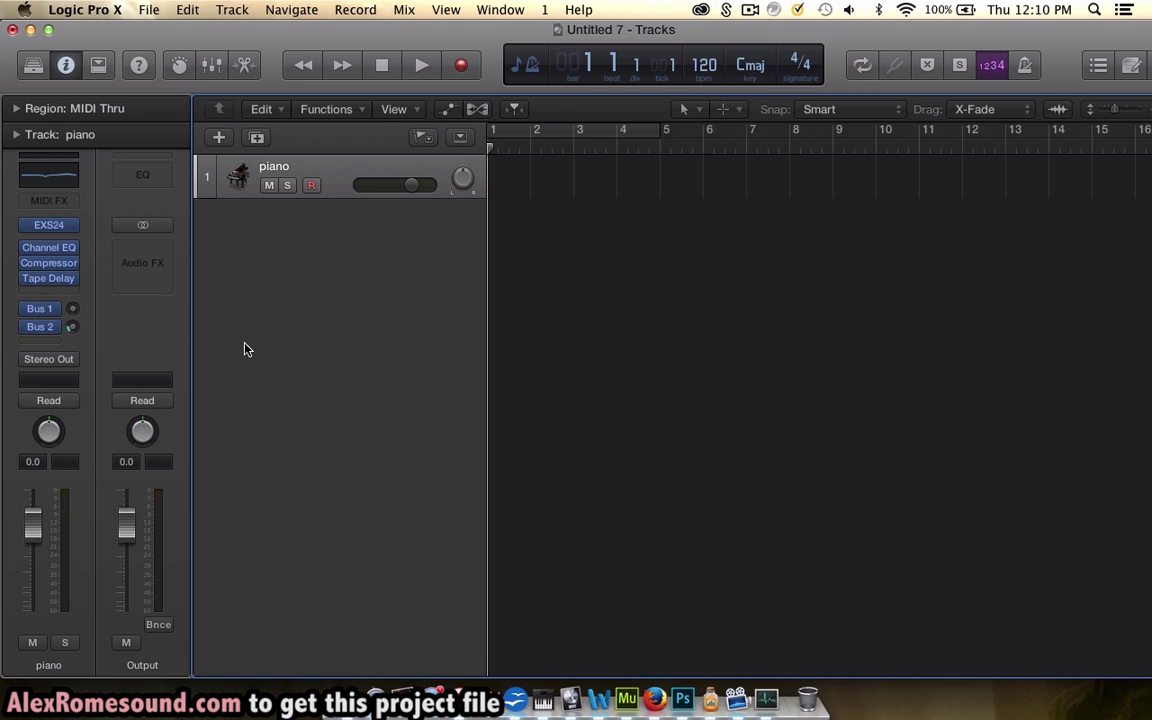
Step: Cycle bars 1–5 and pencil in an empty piano MIDI region spanning bars 1 to 5
left_click(527, 133)
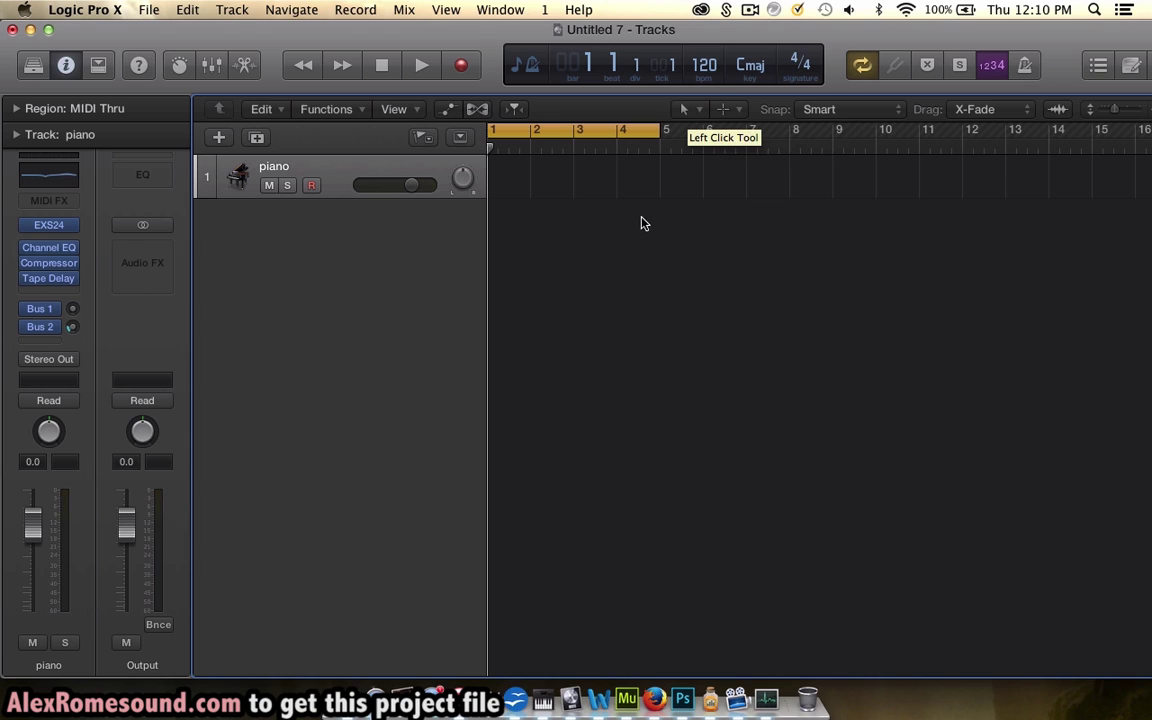
left_click(724, 110)
left_click(785, 156)
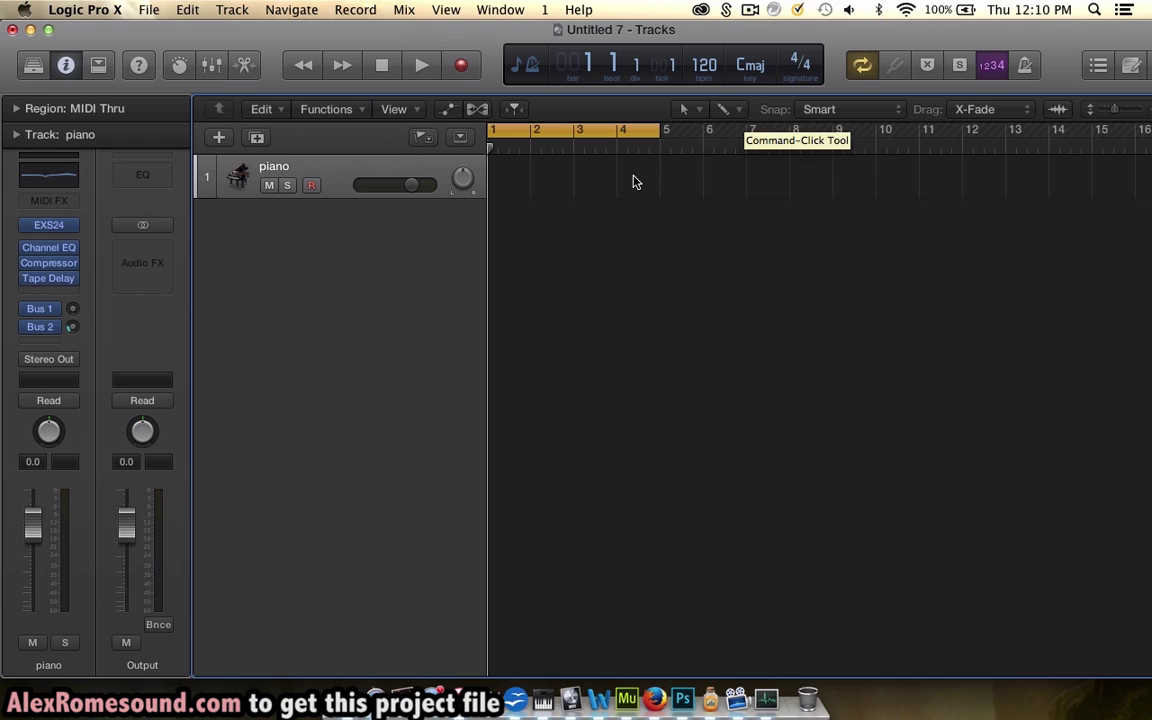
left_click(512, 186, "super")
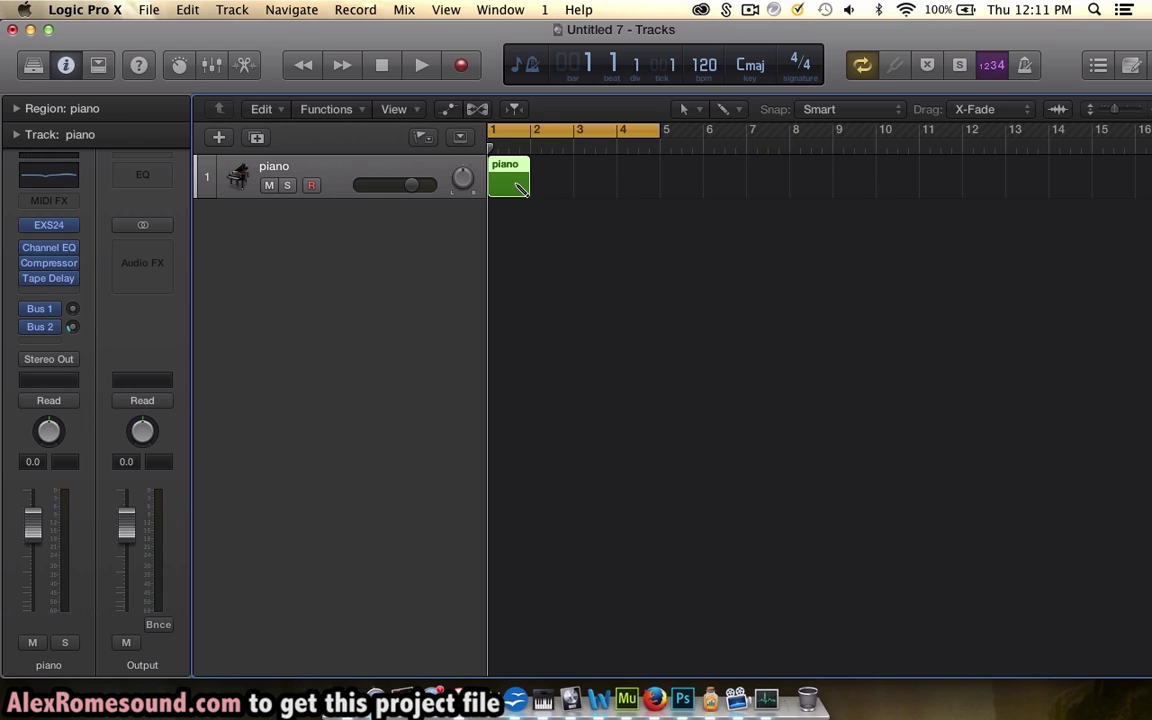
left_click_drag(520, 181, 648, 186)
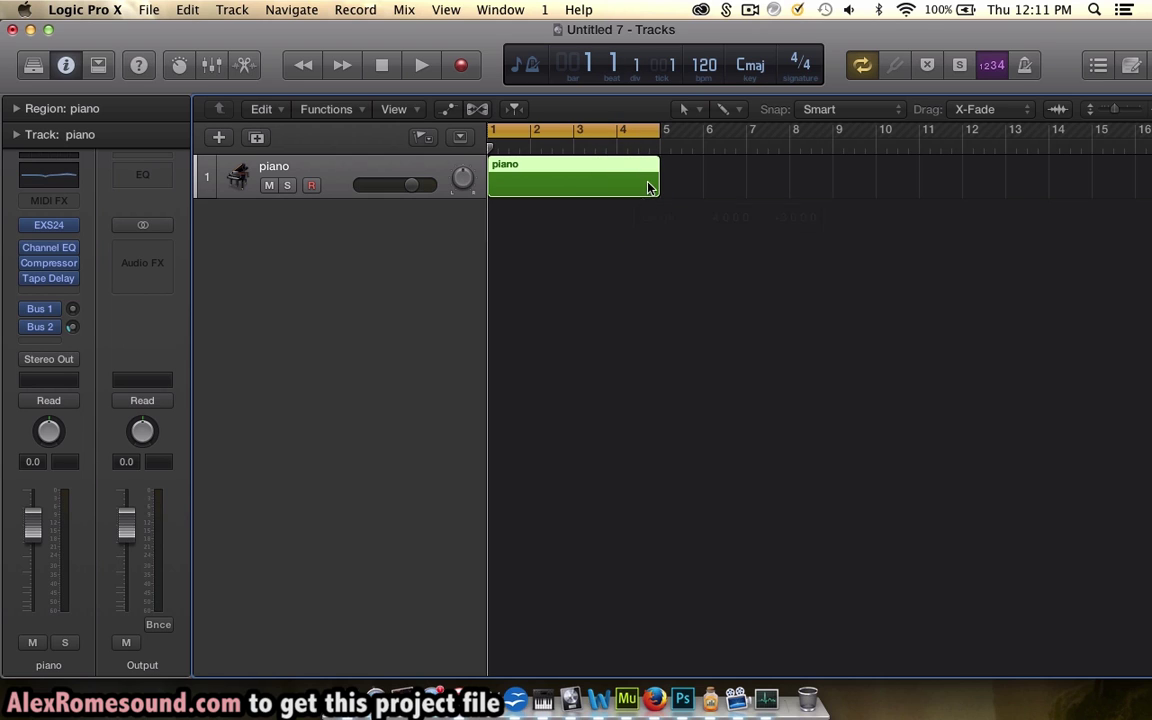
Step: Open the piano region in the Piano Roll and delete the stray C2 note
double_click(569, 187)
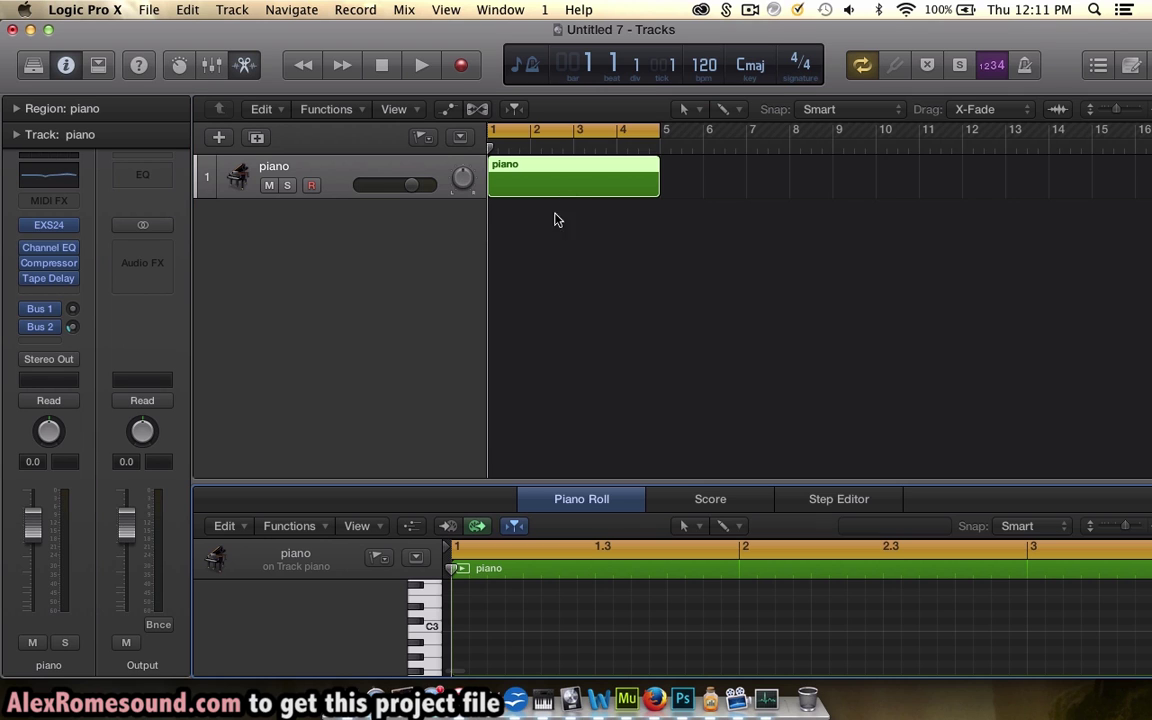
left_click(244, 65)
left_click(245, 66)
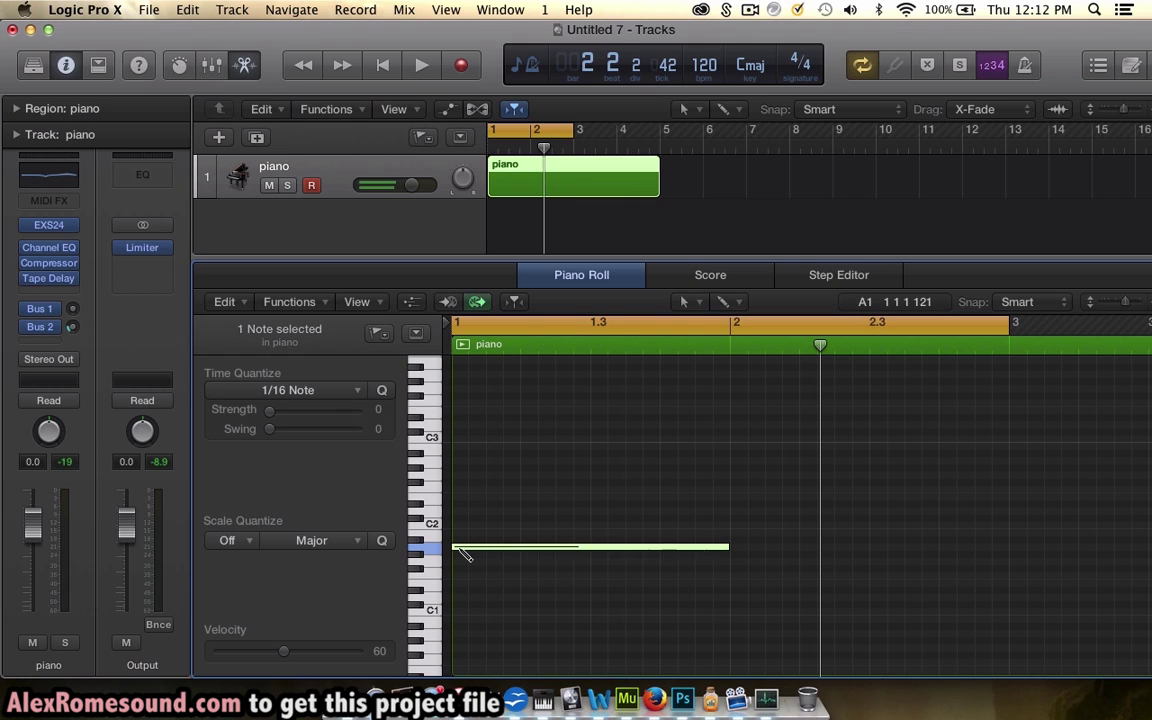
left_click(459, 548)
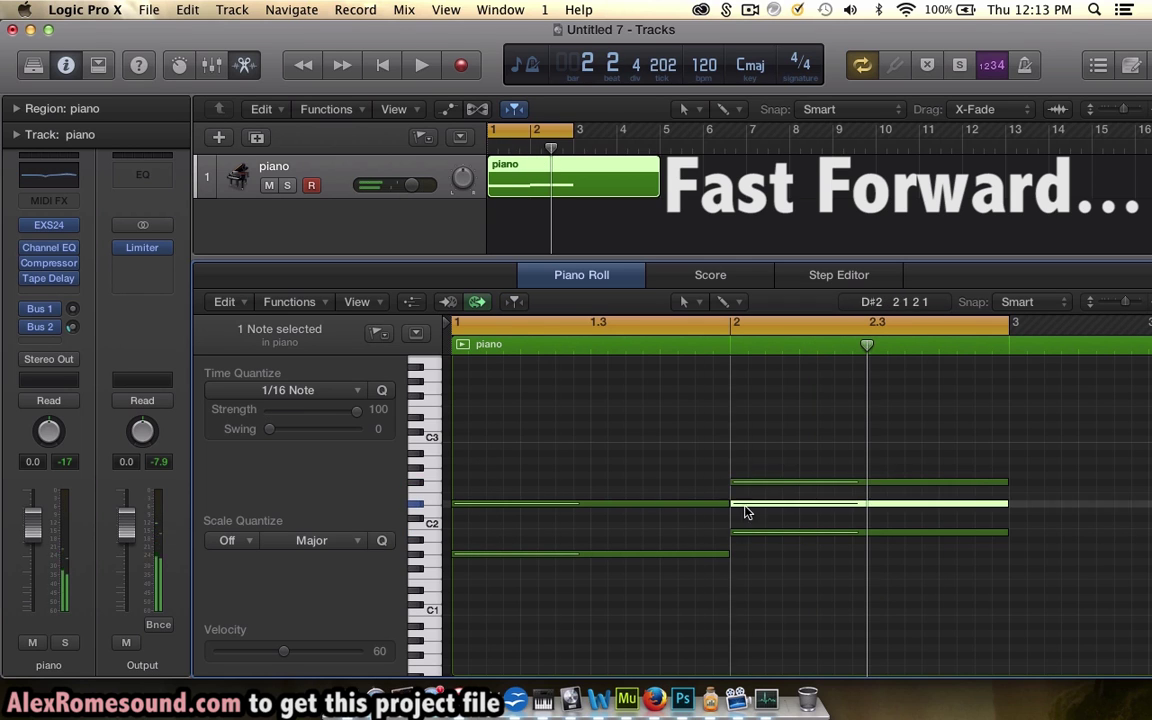
Step: Draw the chord notes for bars 1 and 2, including C#4 at bar 2
left_click(738, 447)
left_click(457, 465)
scroll(532, 429, "up", 1)
left_click_drag(456, 437, 554, 437)
left_click(558, 417)
scroll(700, 401, "up", 3)
left_click(738, 386)
left_click_drag(779, 417, 833, 425)
left_click(838, 441)
Step: Lengthen a bar-1 chord note to bar 2 and add short melody notes
left_click_drag(942, 456, 972, 455)
left_click(978, 470)
left_click(600, 470)
left_click_drag(659, 470, 728, 470)
scroll(679, 505, "down", 2)
Step: Play back the two-bar chord progression from bar 1, then stop
key("space")
scroll(532, 458, "up", 1)
key("space")
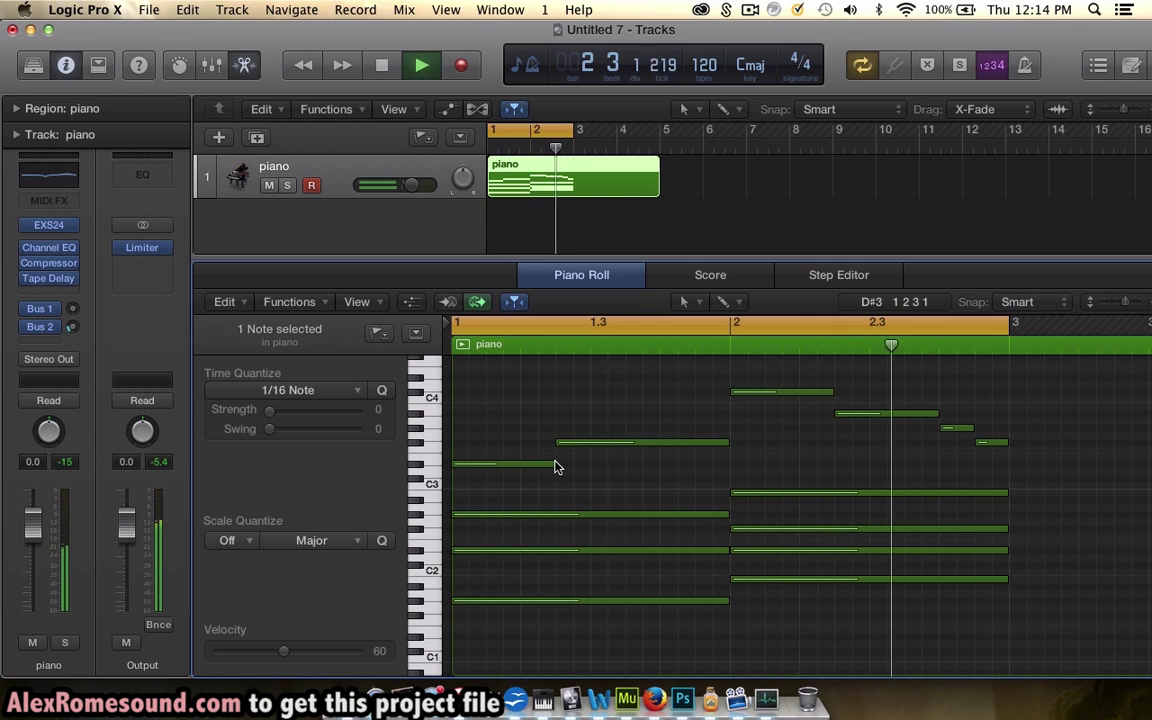
key("space")
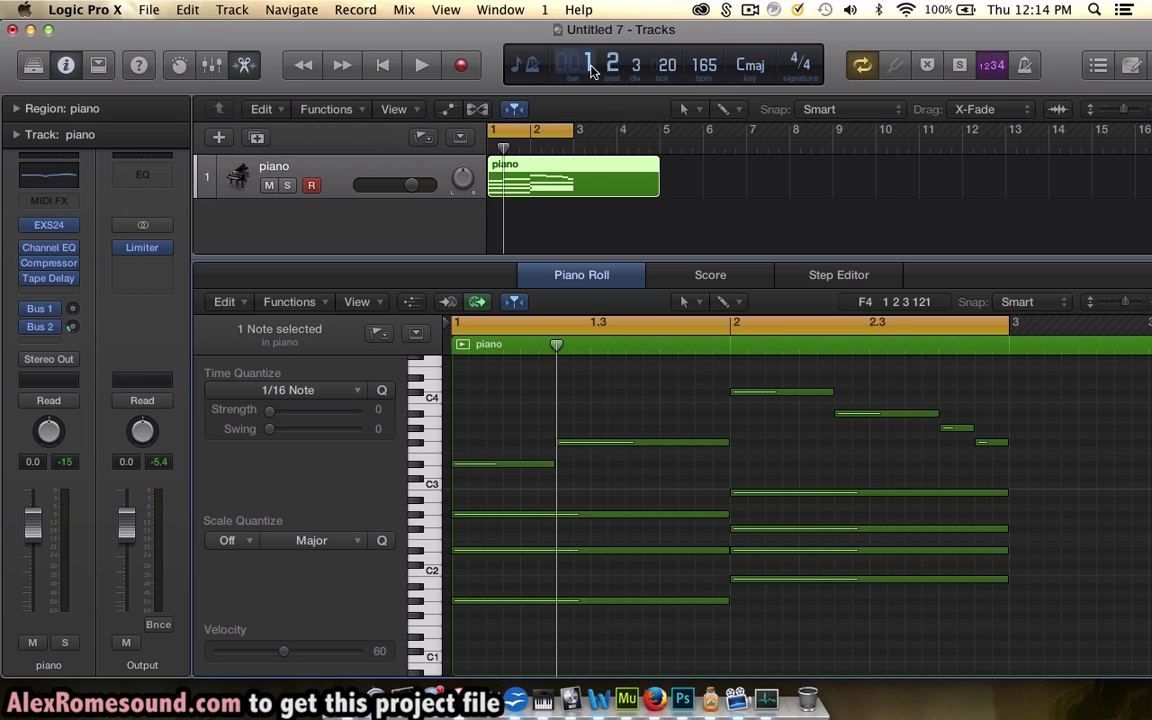
Step: Trim the piano region to end at bar 3 and give the tracks area more height
left_click(521, 66)
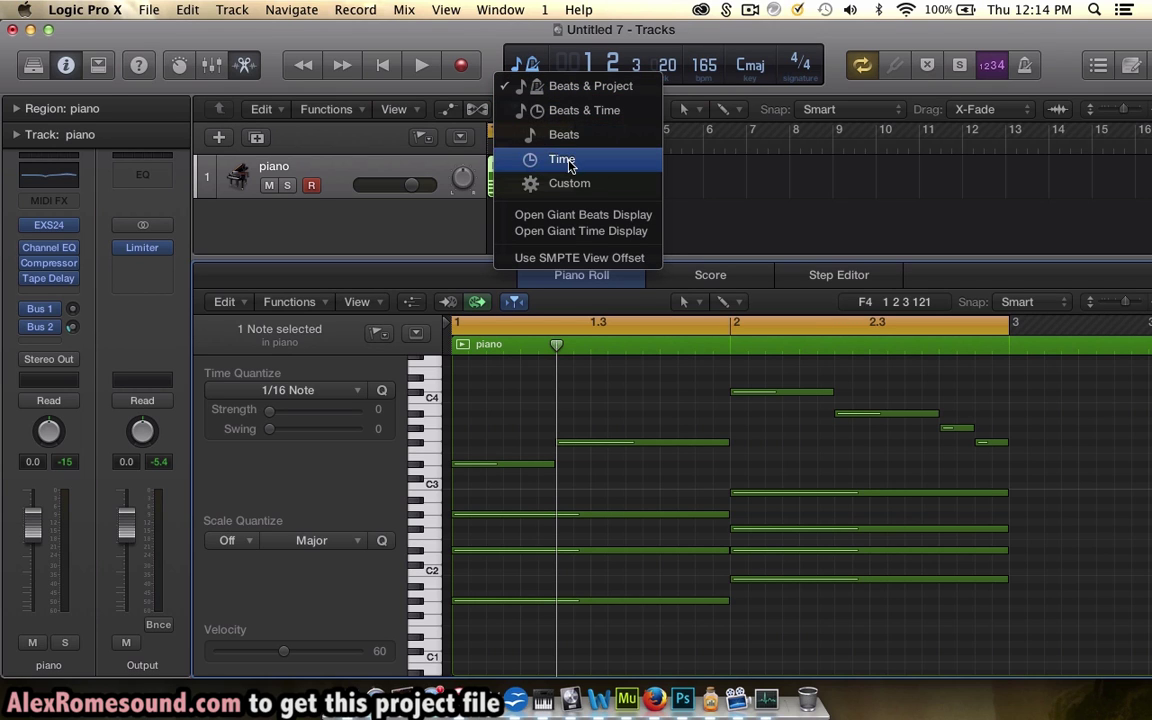
left_click(588, 88)
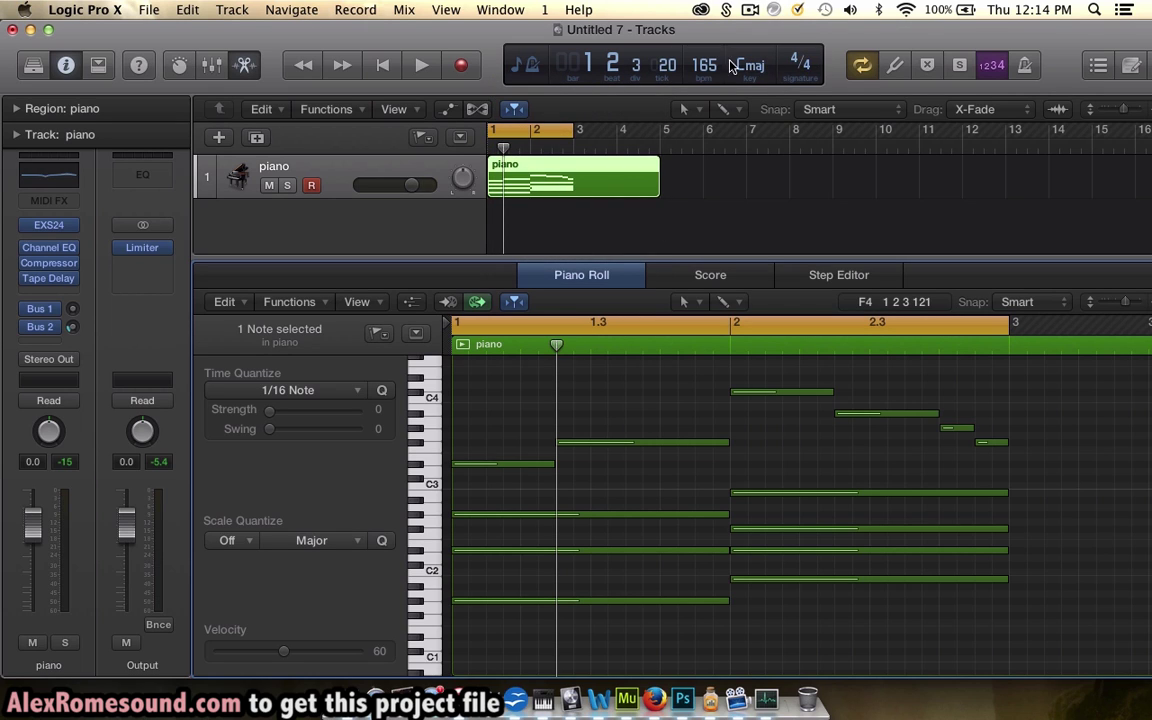
left_click(683, 184)
left_click_drag(651, 190, 572, 194)
left_click_drag(566, 257, 560, 445)
left_click(558, 265)
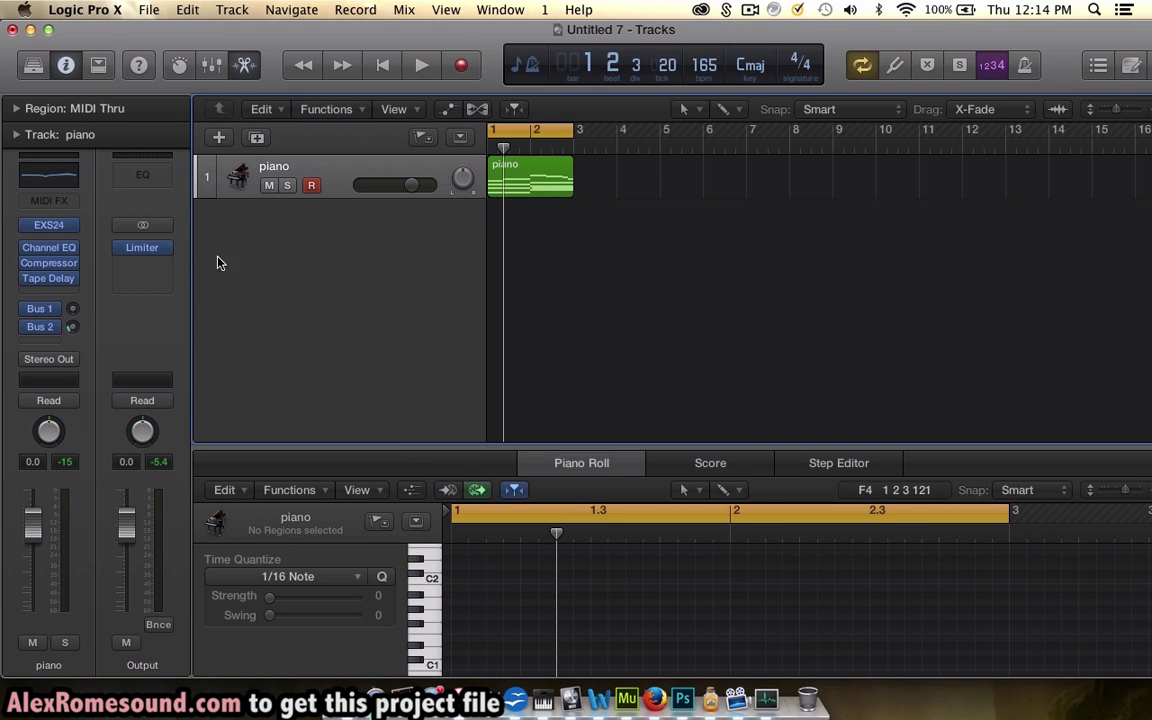
Step: Inspect the Bus 1 and Bus 2 reverb channels
left_click(38, 327)
left_click(38, 309)
left_click(28, 325)
left_click(28, 312)
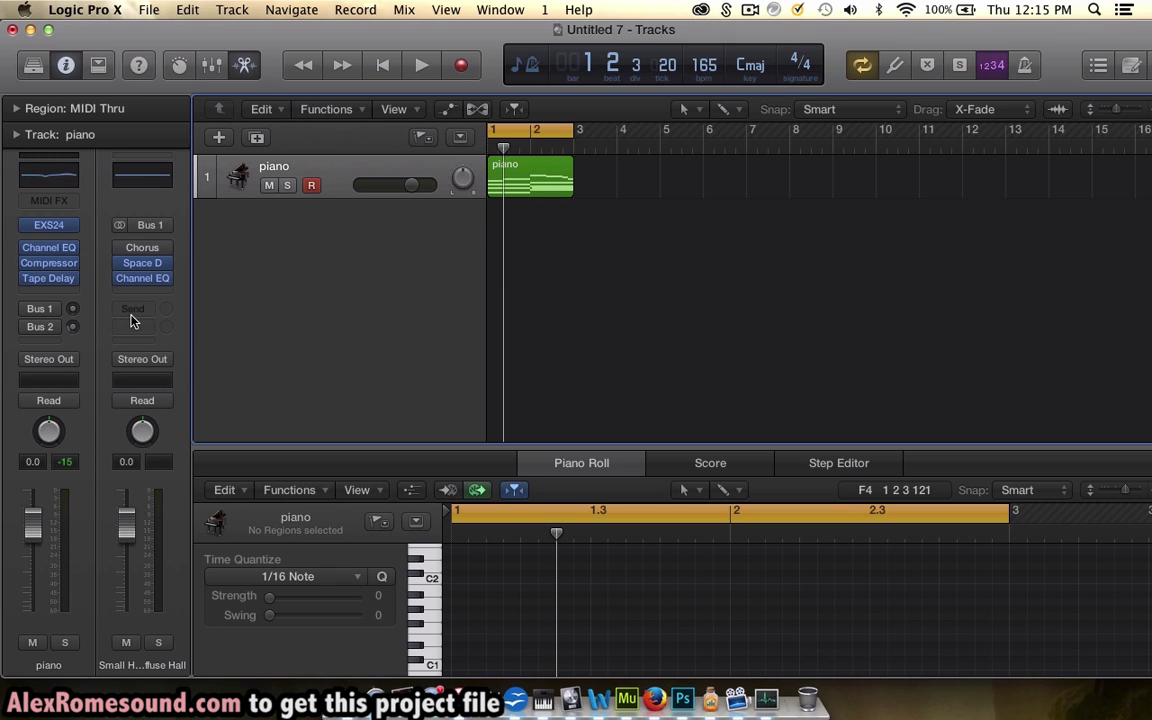
Step: Insert Reverb > Space Designer > Stereo in the empty slot below Tape Delay
left_click(60, 295)
left_click(70, 292)
left_click(65, 296)
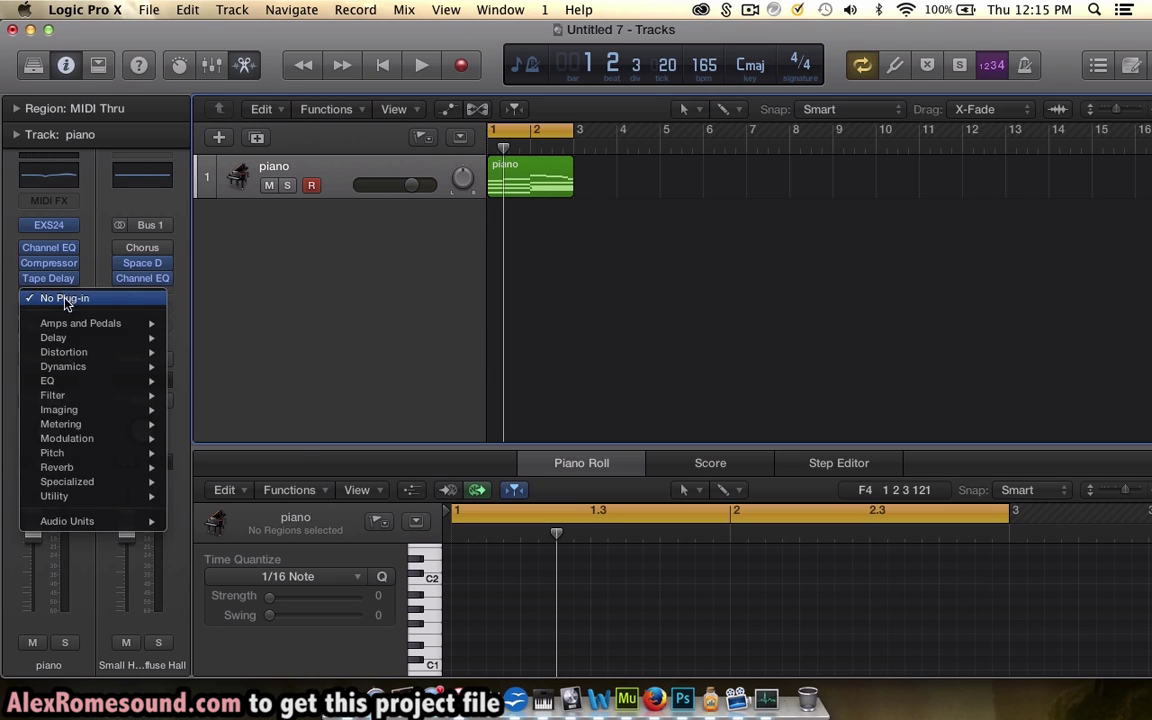
mouse_move(60, 467)
mouse_move(240, 510)
left_click(320, 511)
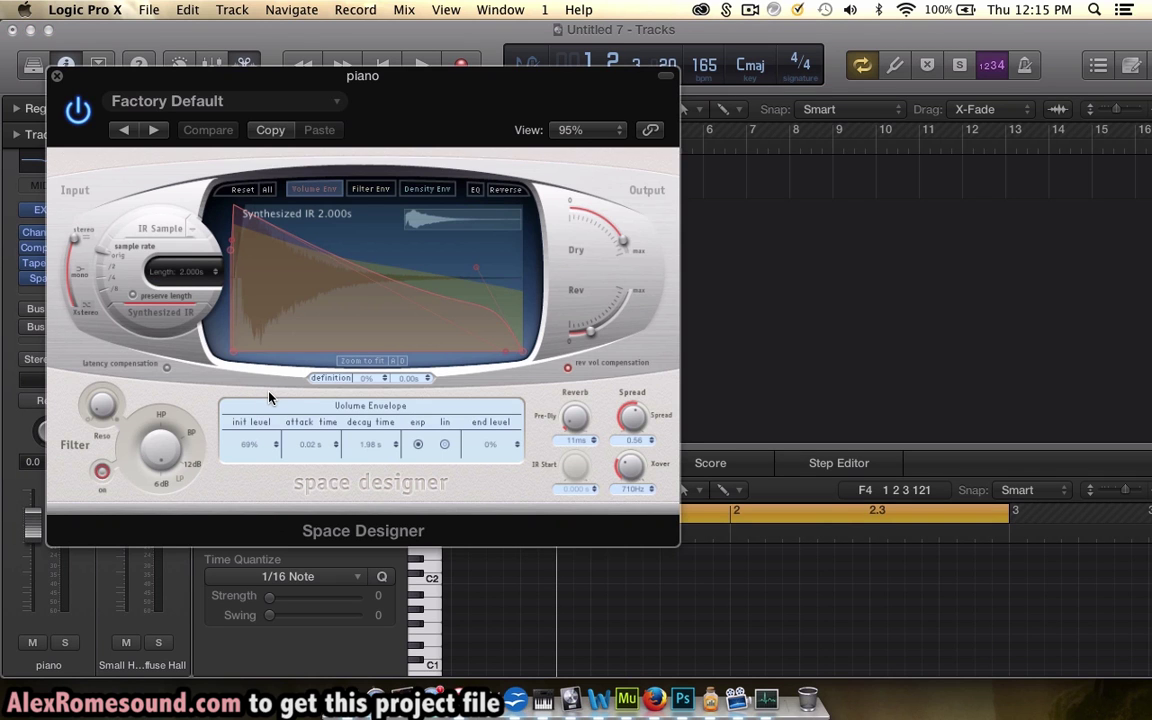
Step: Raise the Space Designer Xover to 16000Hz and increase the IR length during playback
left_click_drag(635, 429, 630, 428)
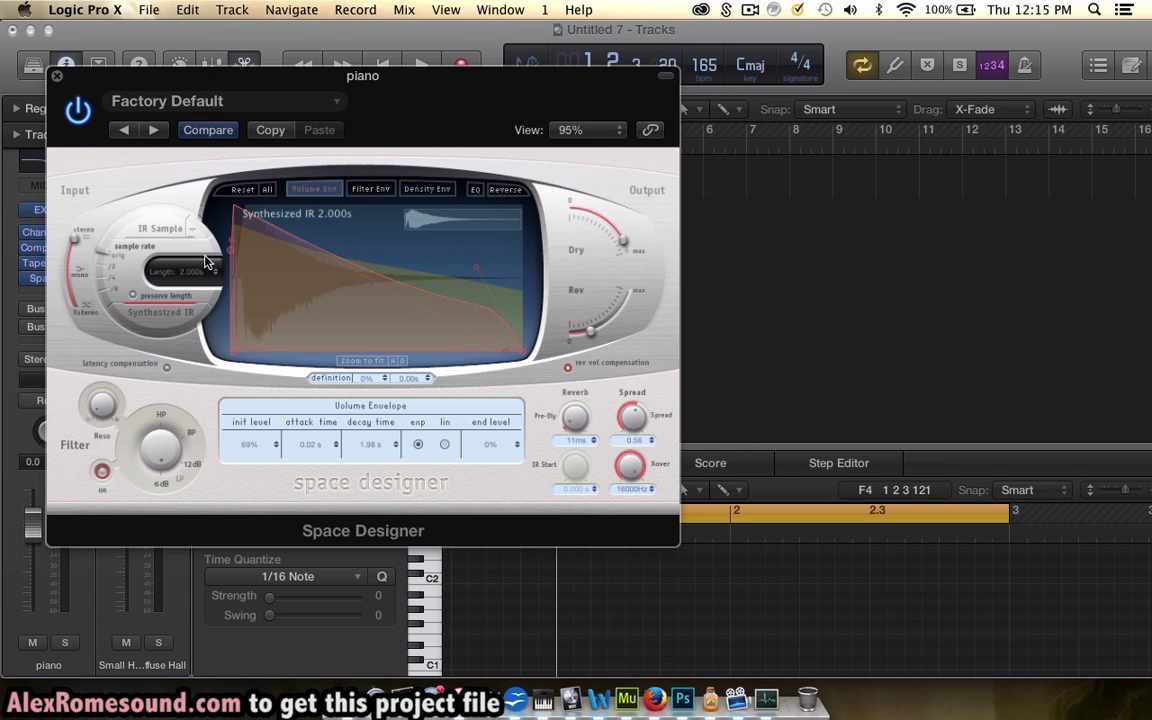
key("space")
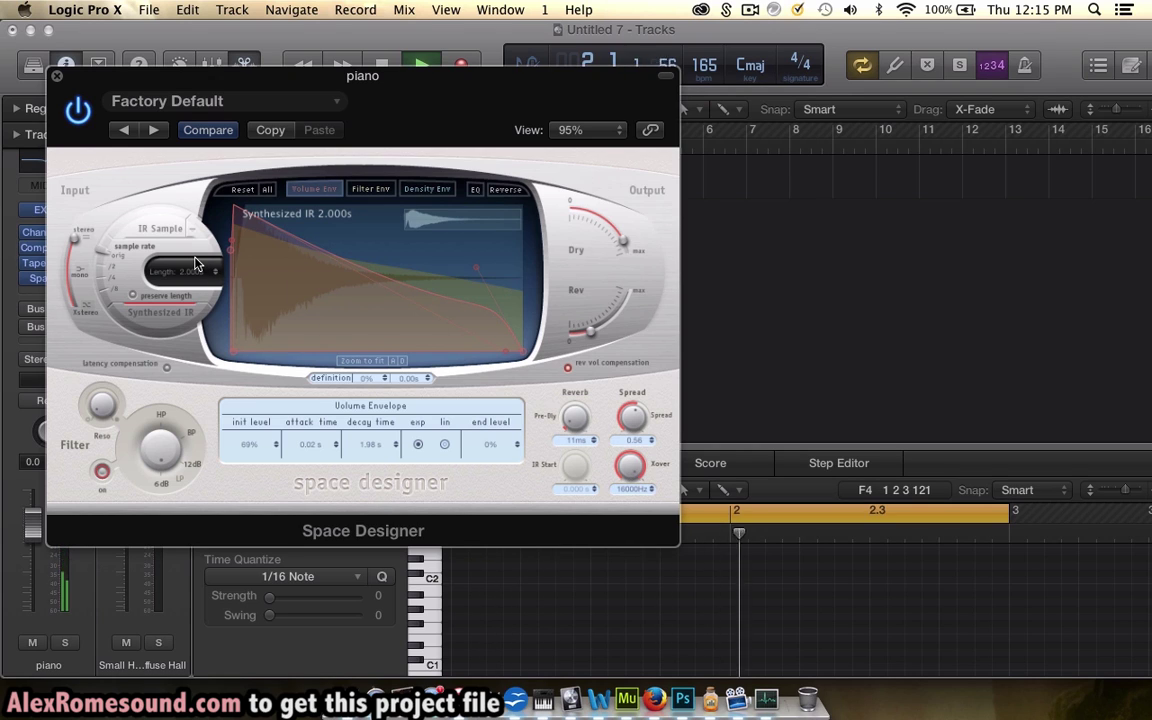
left_click_drag(200, 270, 203, 251)
Step: Close the Space Designer plug-in window
left_click(58, 78)
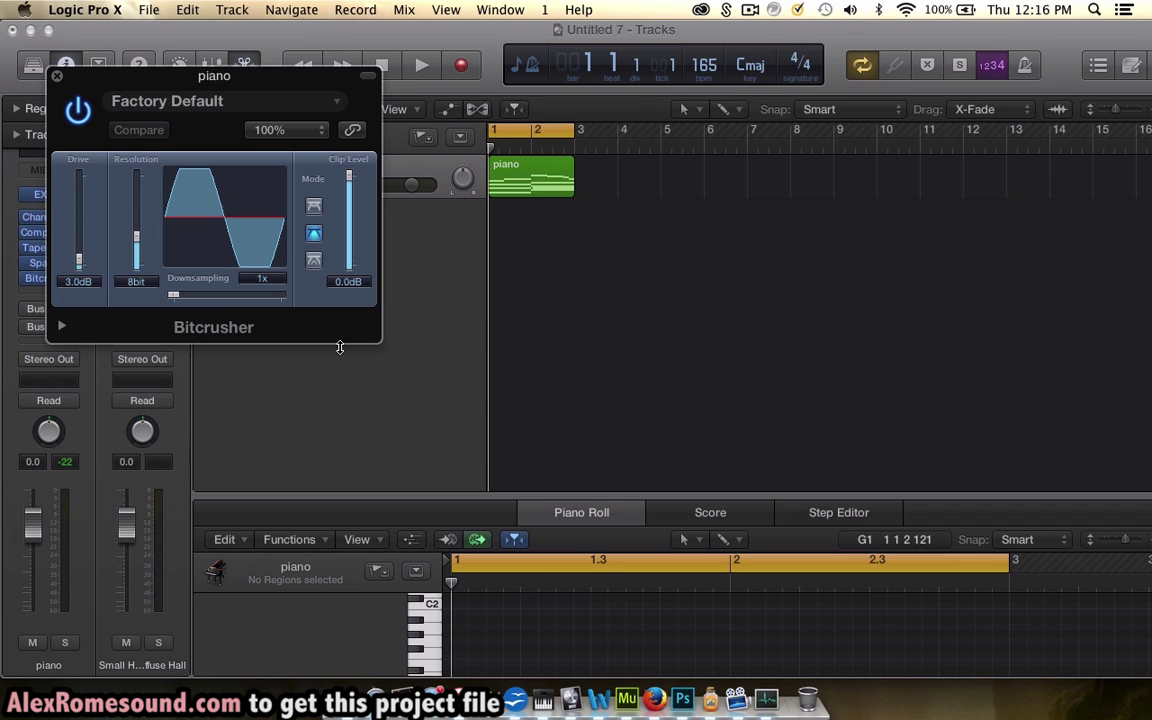
Step: Set Bitcrusher downsampling to 4x and expand the panel to show the Mix setting
left_click_drag(173, 298, 181, 302)
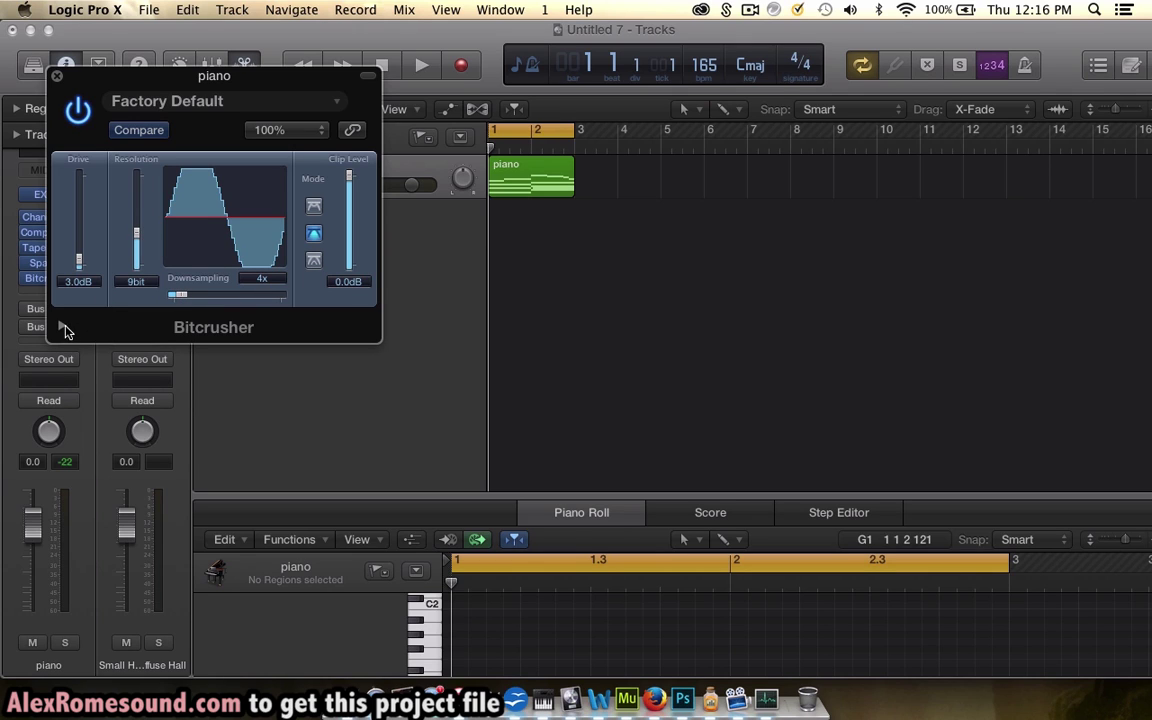
left_click(62, 326)
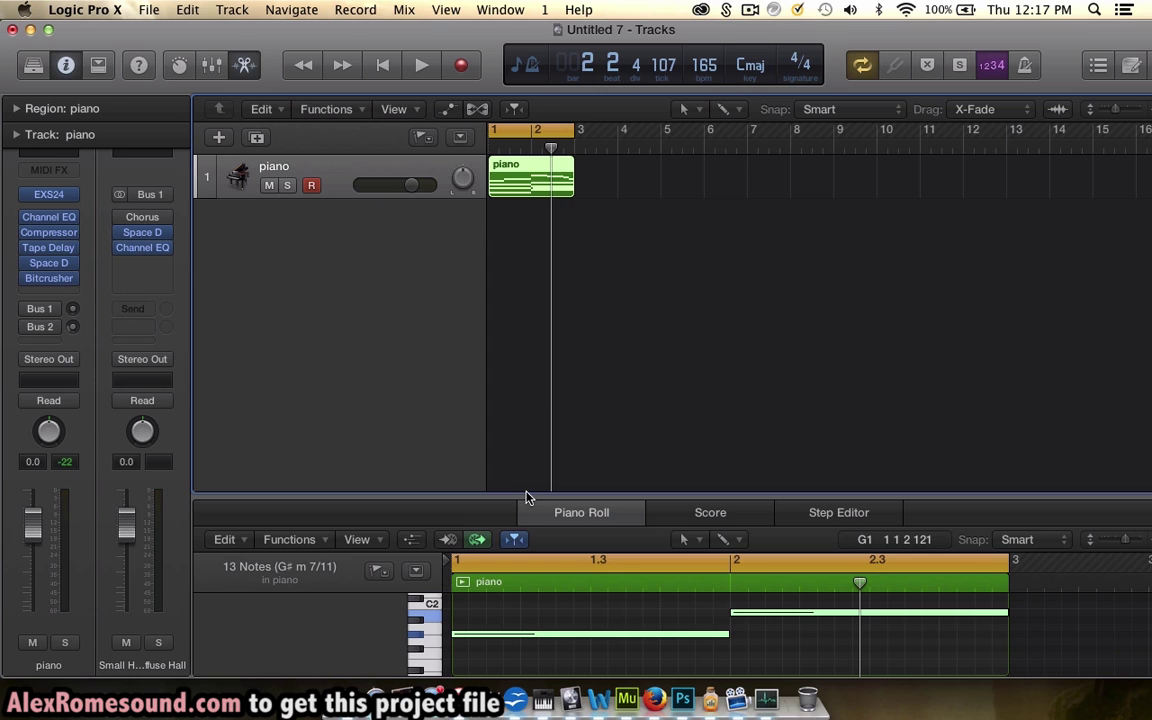
Step: Enlarge the Piano Roll, marquee-select all piano notes, and show the Note Velocity lane
left_click_drag(525, 496, 525, 163)
scroll(805, 420, "up", 5)
left_click(476, 316)
left_click_drag(476, 316, 1050, 590)
left_click(414, 206)
Step: Play back the piano chord progression at velocity 50, then deselect the piano region
left_click_drag(267, 469, 270, 579)
key("space")
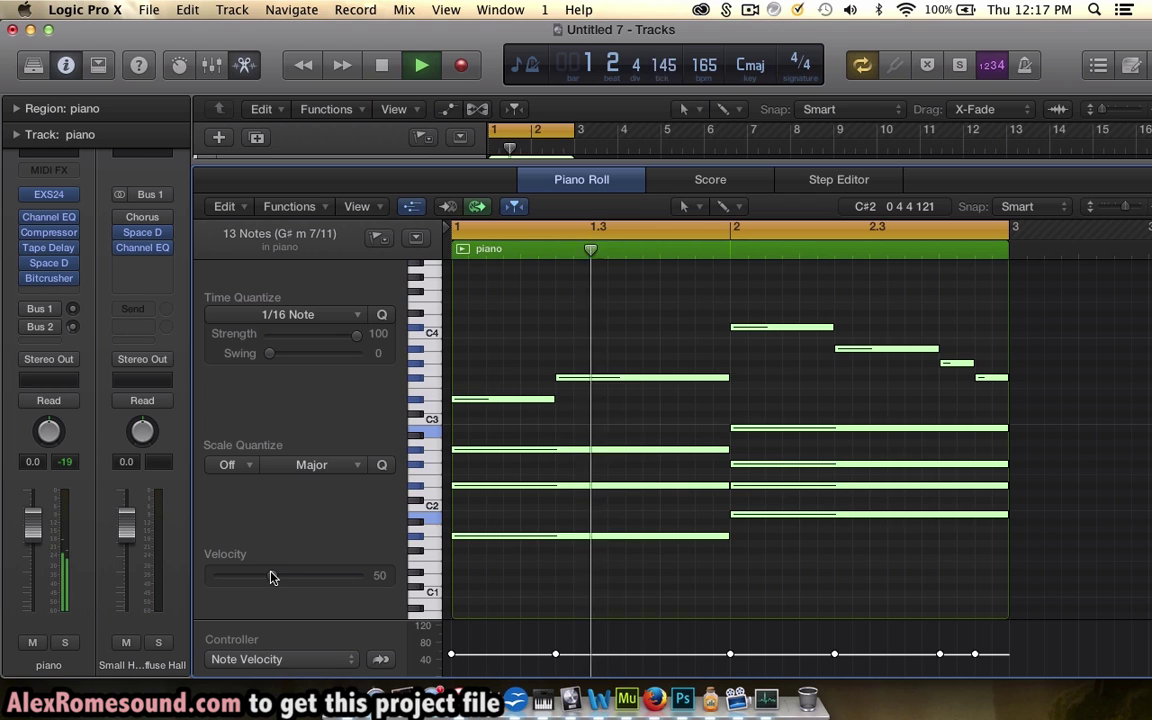
left_click_drag(450, 159, 450, 217)
key("space")
left_click(570, 247)
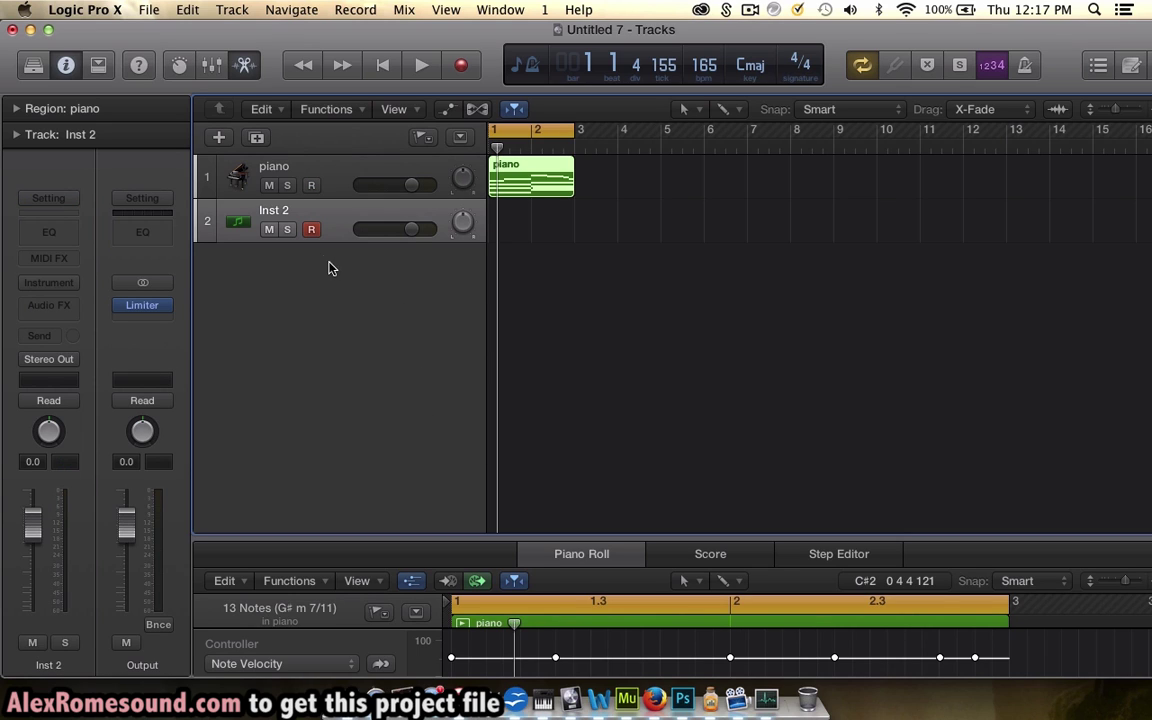
Step: Rename the new Inst 2 track to 'Percussion'
double_click(268, 212)
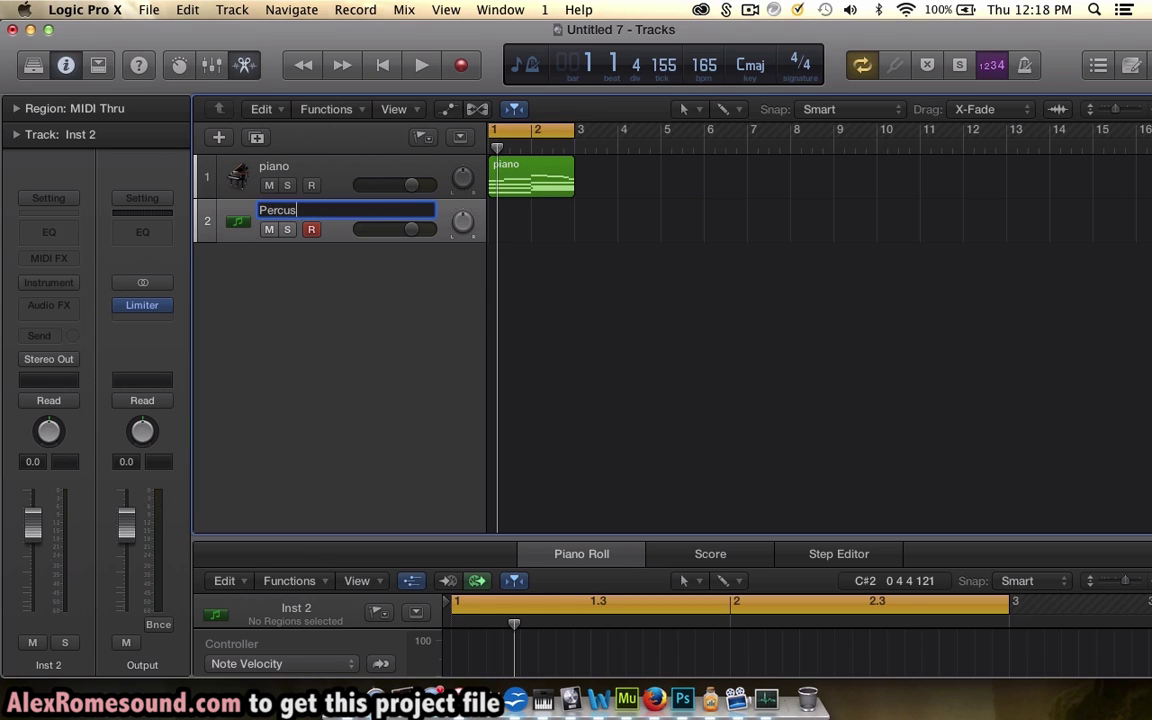
key("Return")
Step: Choose Ultrabeat (Drum Synth) > Stereo in the Percussion channel strip's Instrument slot
left_click(60, 284)
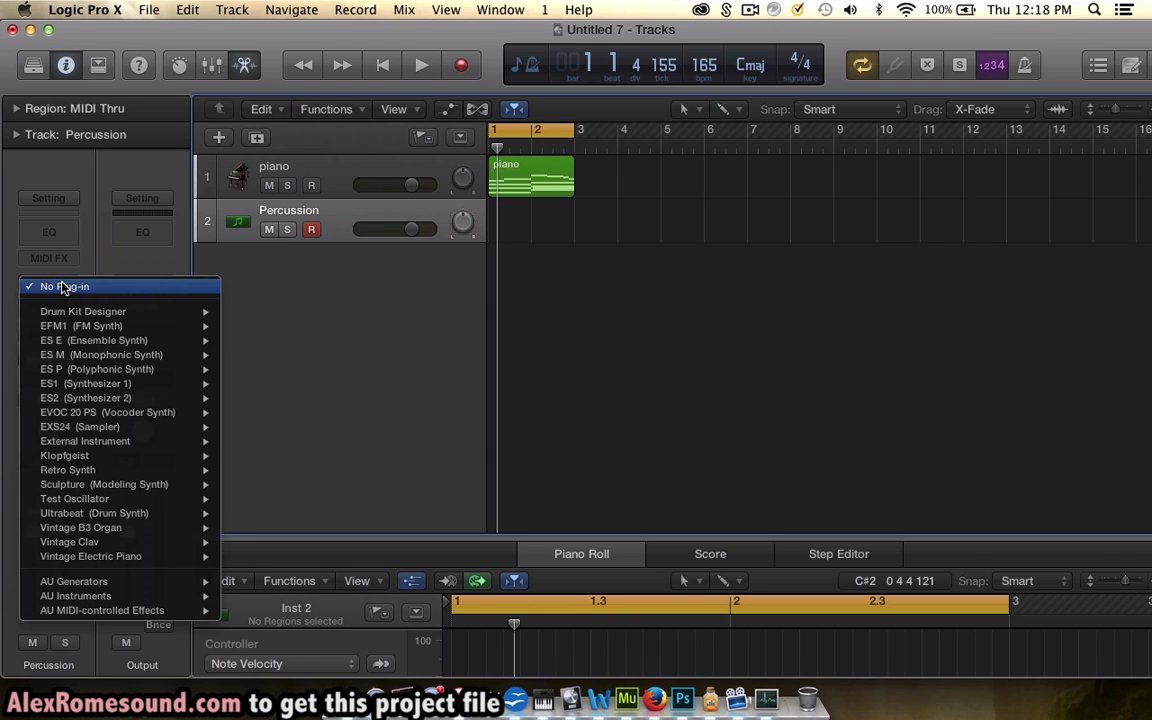
left_click(99, 156)
left_click(33, 66)
left_click(35, 66)
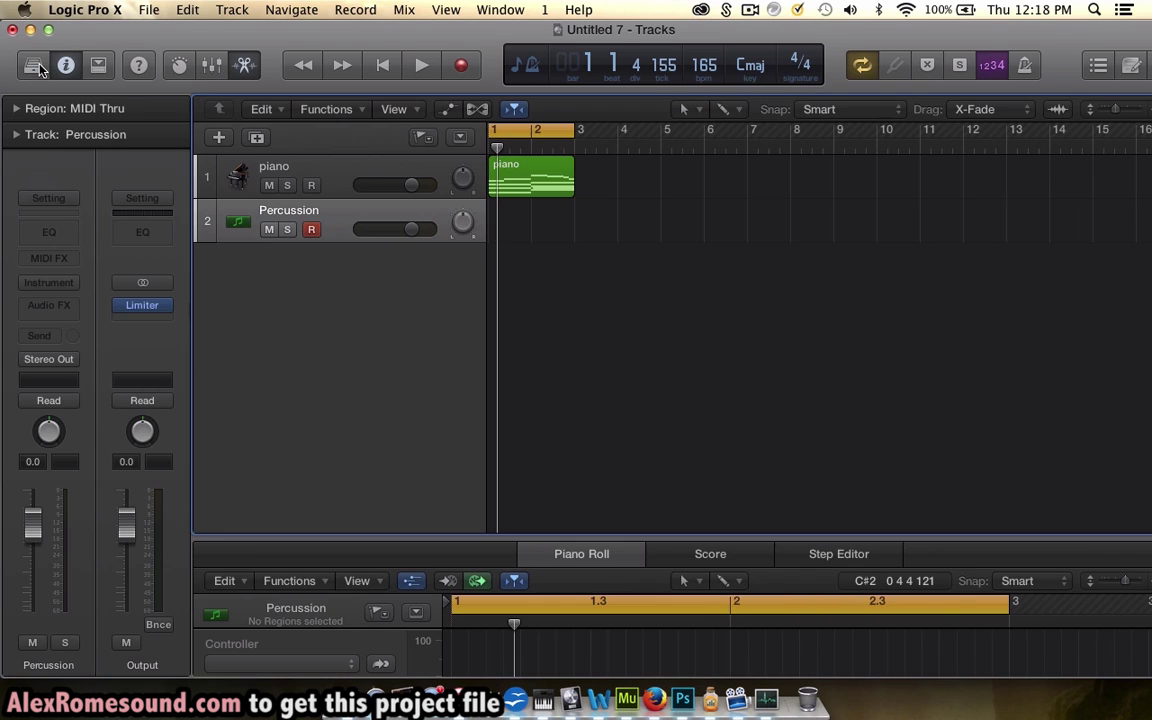
left_click(68, 286)
mouse_move(84, 514)
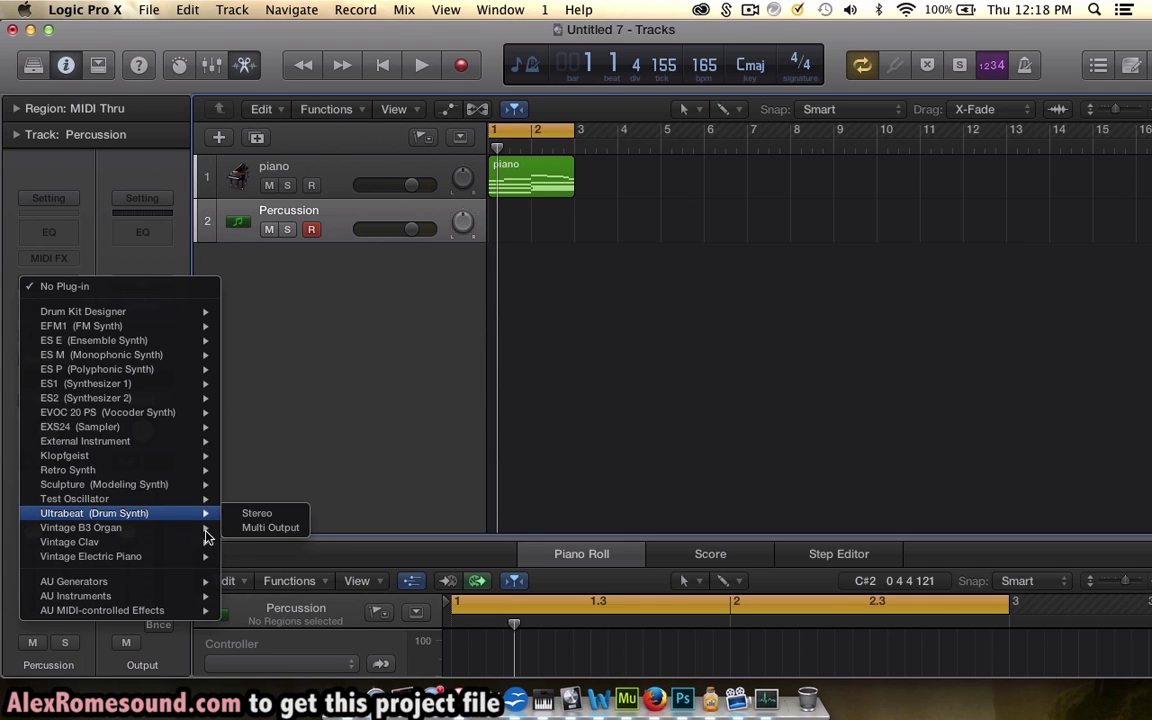
left_click(252, 515)
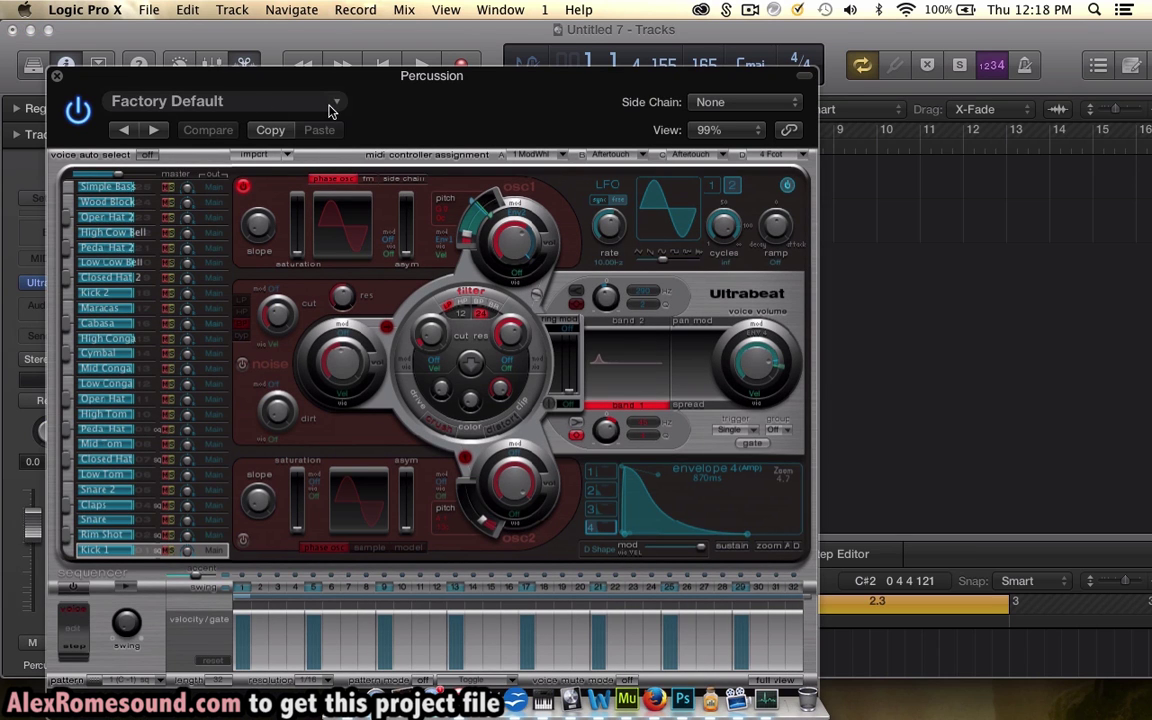
Step: Pick Drum Kits > Hit Machine from Ultrabeat's Factory Default preset menu
left_click(335, 106)
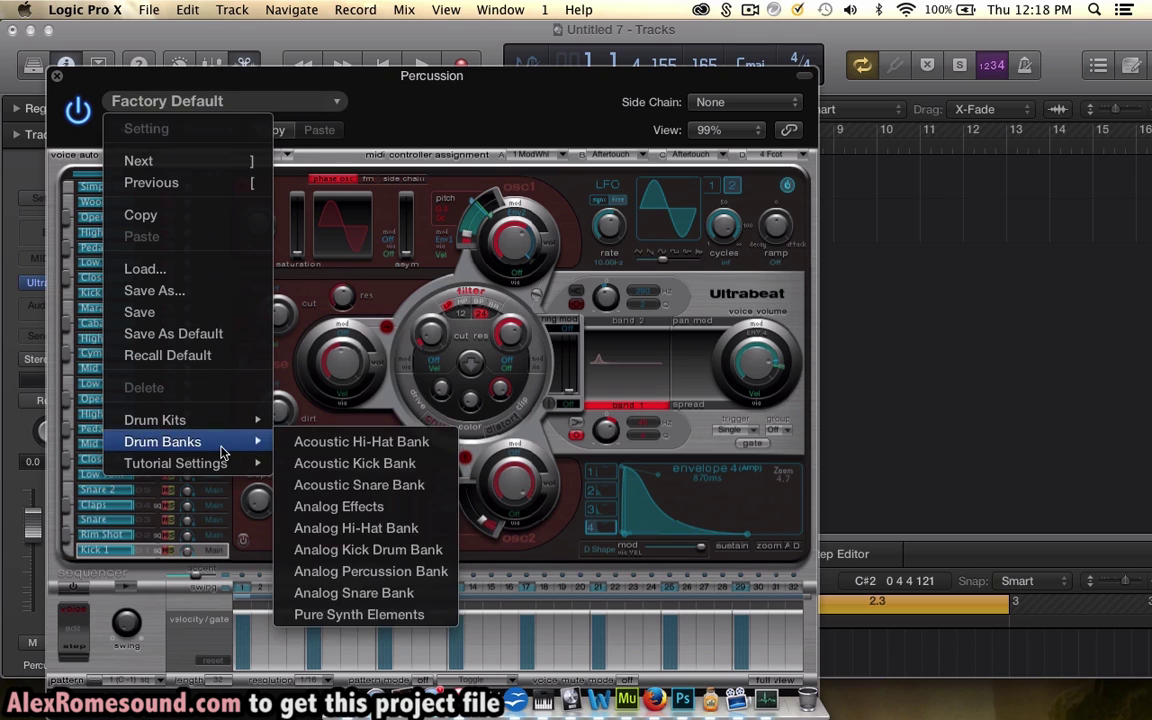
mouse_move(221, 443)
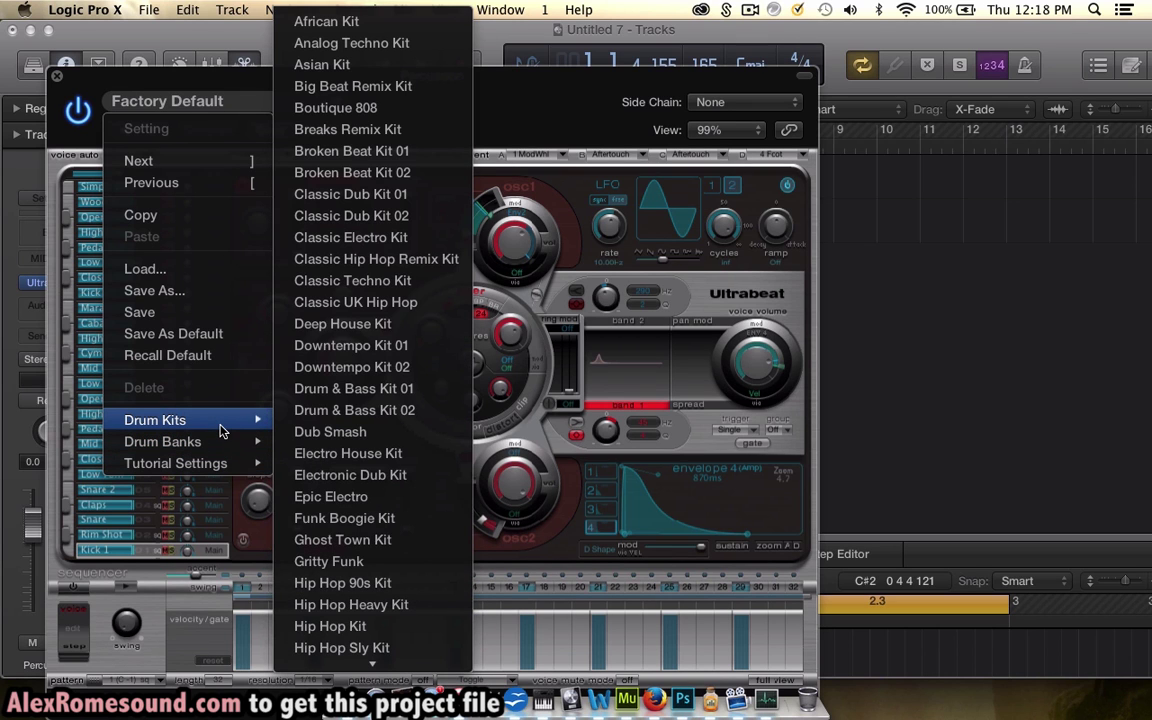
scroll(370, 318, "down", 5)
scroll(370, 318, "down", 7)
scroll(345, 480, "up", 10)
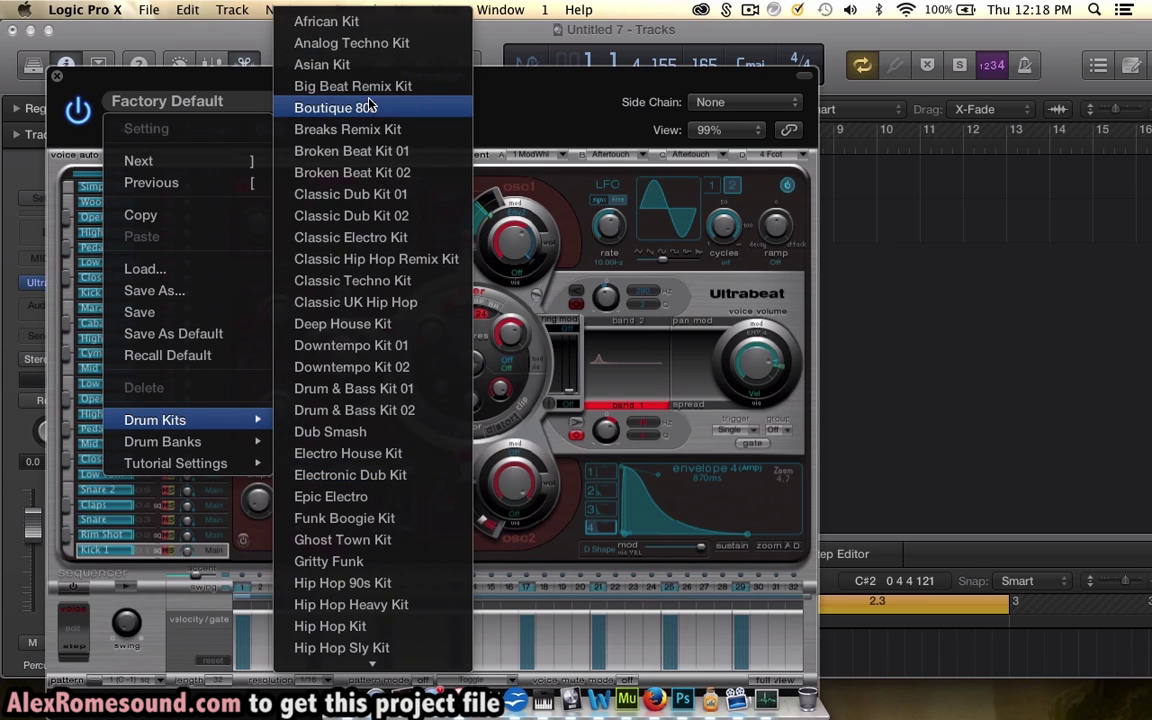
scroll(340, 365, "down", 10)
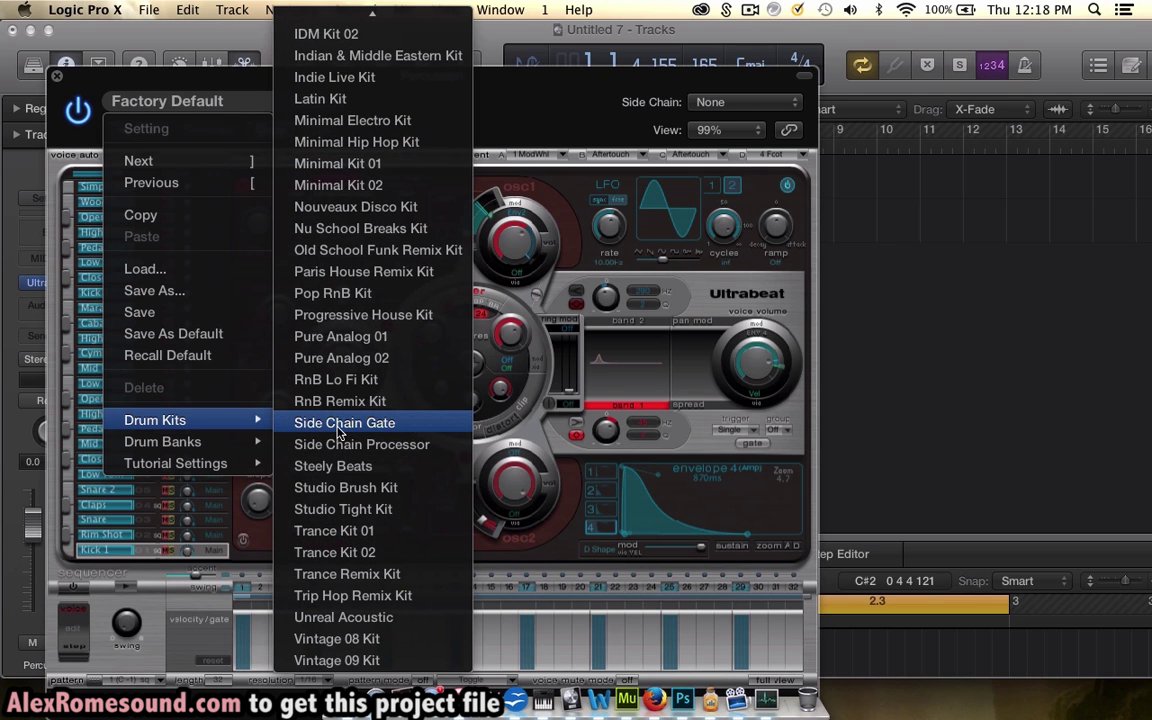
scroll(355, 398, "up", 10)
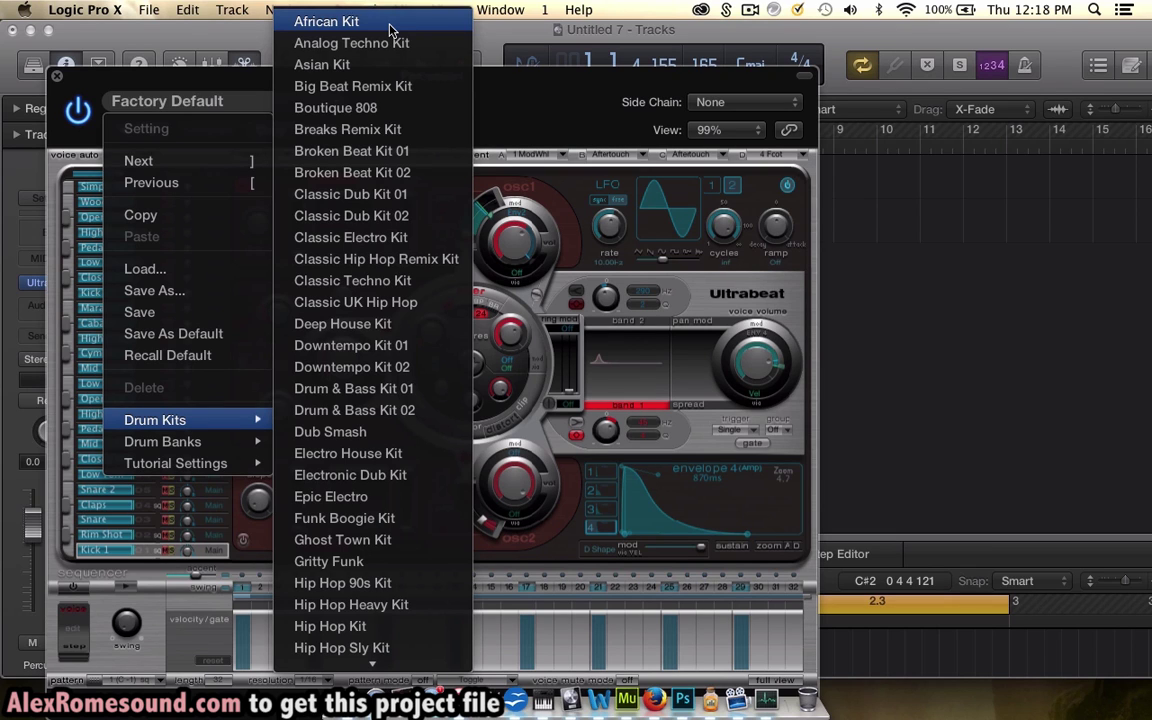
scroll(355, 283, "down", 5)
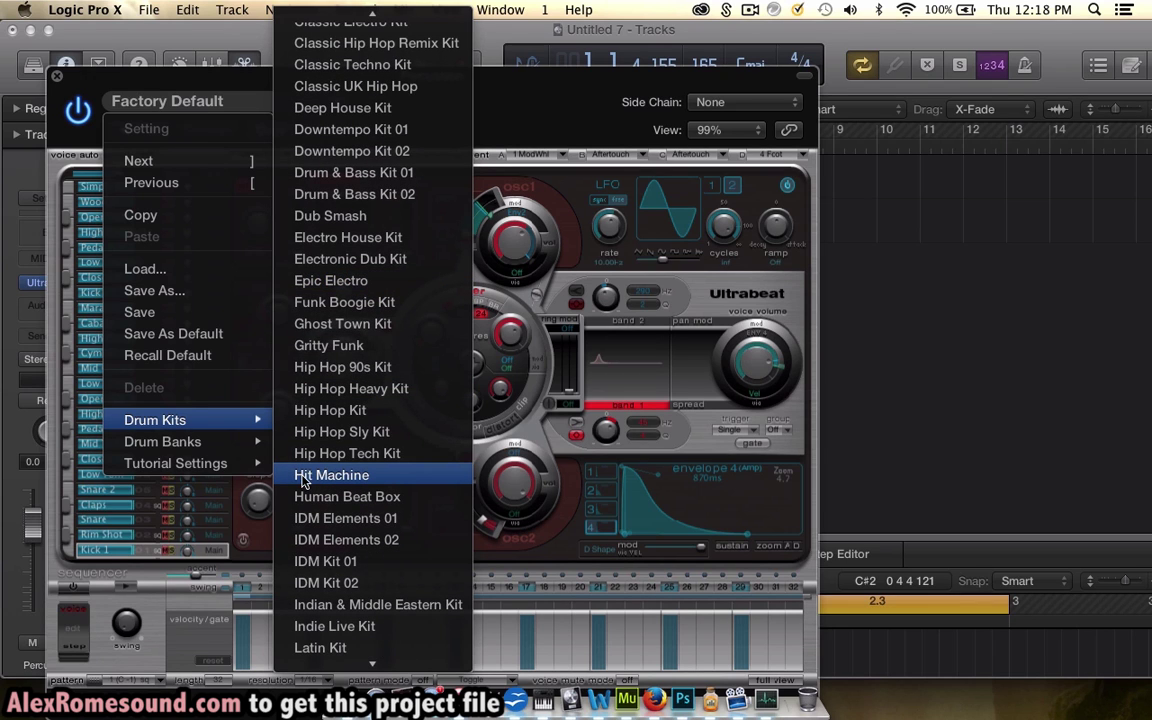
left_click(378, 478)
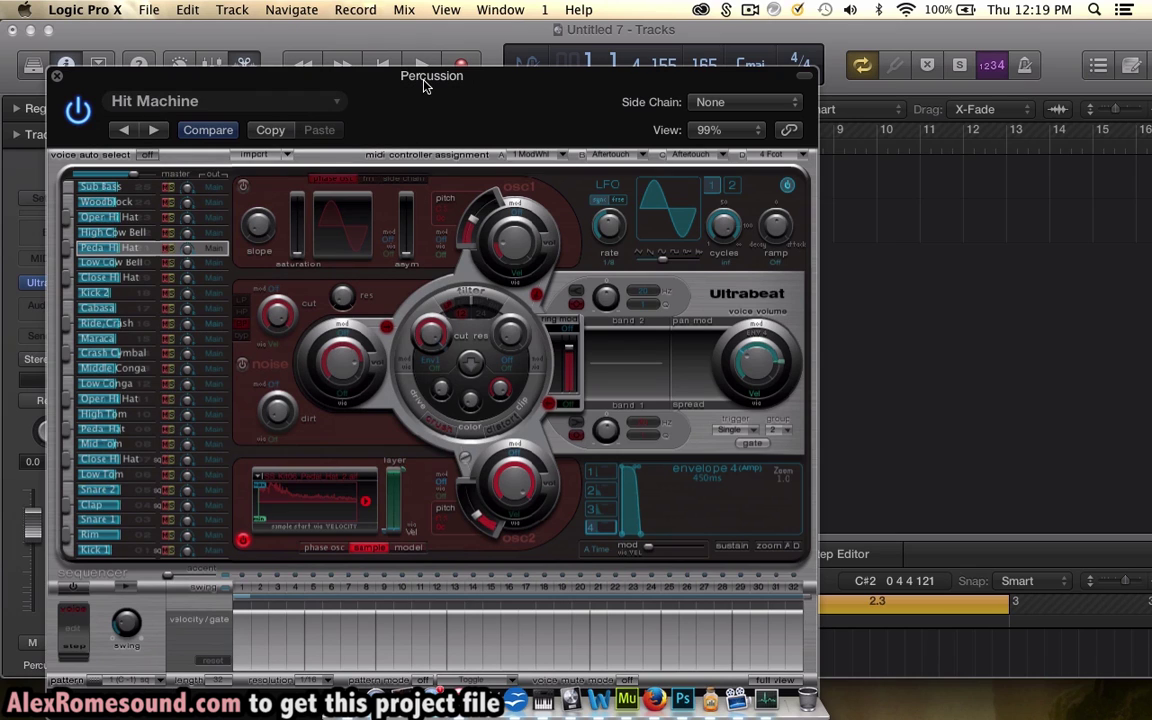
Step: Close Ultrabeat and create an empty two-bar region on the Percussion track
left_click(57, 76)
double_click(512, 222)
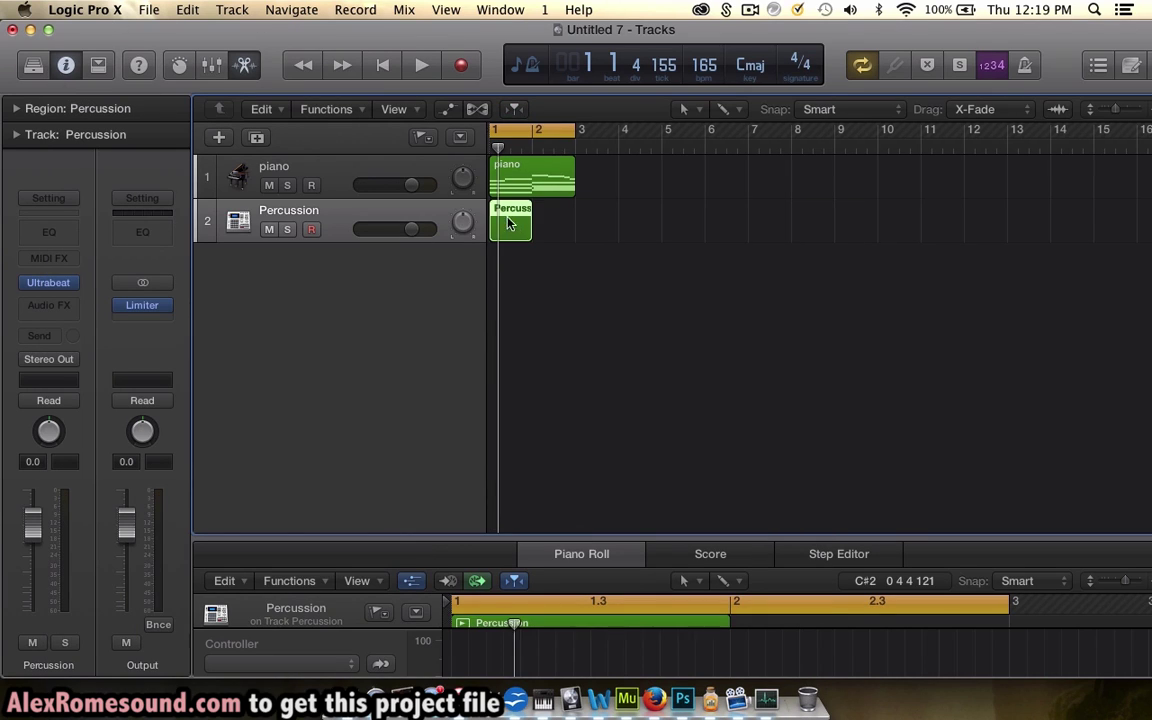
left_click_drag(524, 226, 575, 227)
Step: Draw a C1 drum hit at the start of bar 1 and audition it
left_click_drag(505, 540, 522, 242)
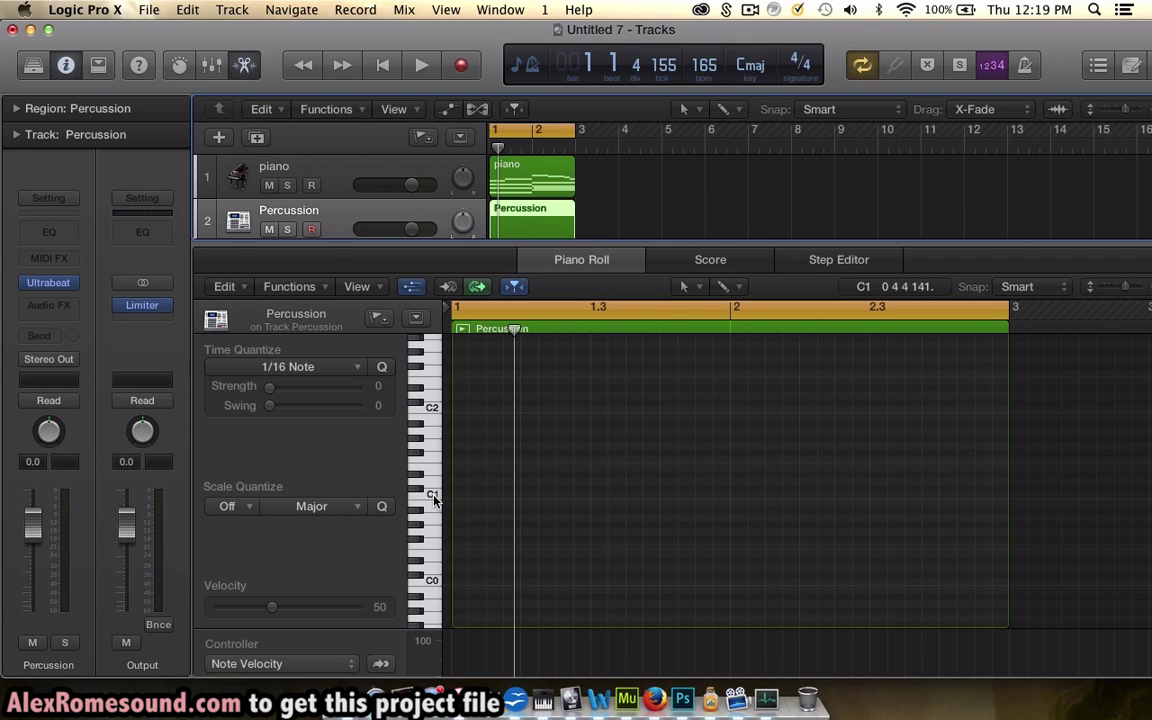
left_click(455, 495)
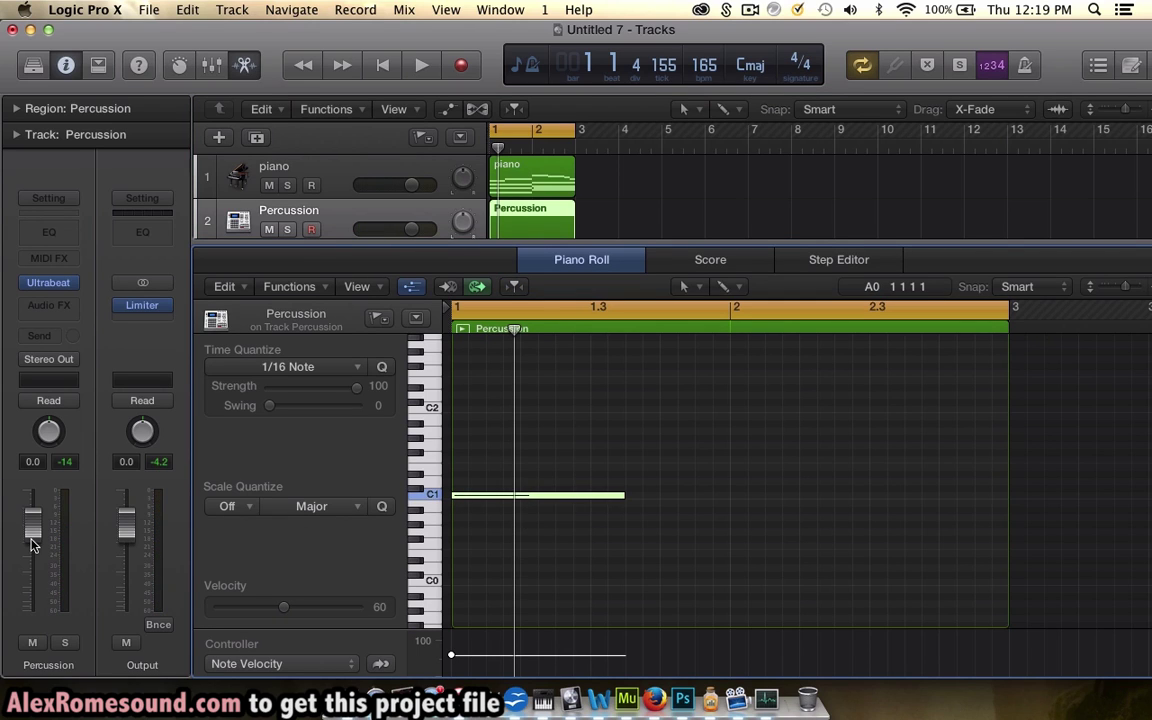
key("space")
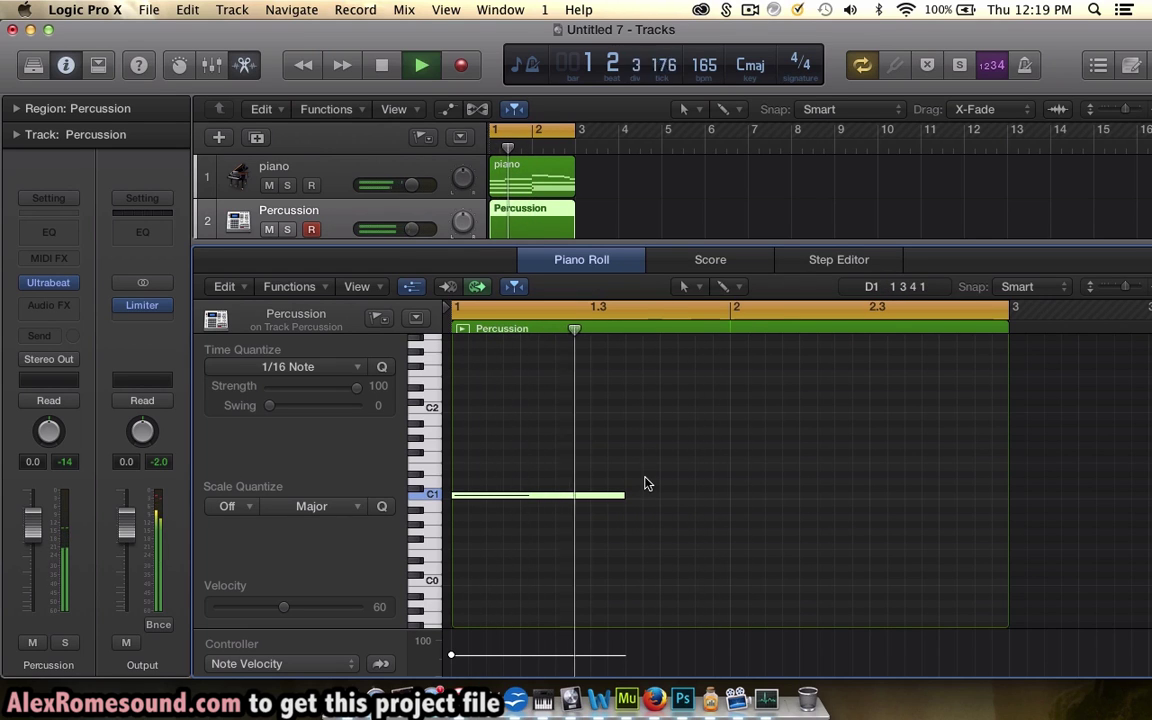
key("space")
Step: Duplicate the Percussion track as Hit Machine with Cmd+D and give it an empty two-bar region
scroll(464, 210, "down", 1)
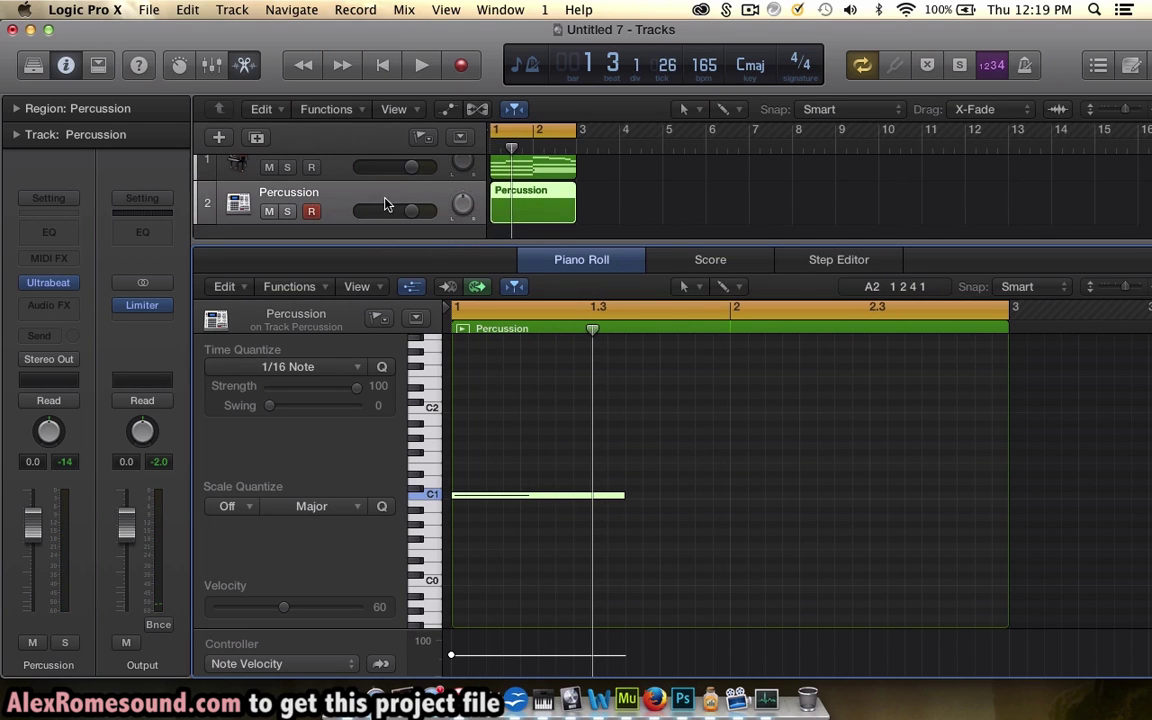
left_click_drag(310, 246, 331, 401)
left_click(322, 176)
left_click(323, 221)
key("super+d")
double_click(517, 258)
left_click_drag(531, 268, 570, 274)
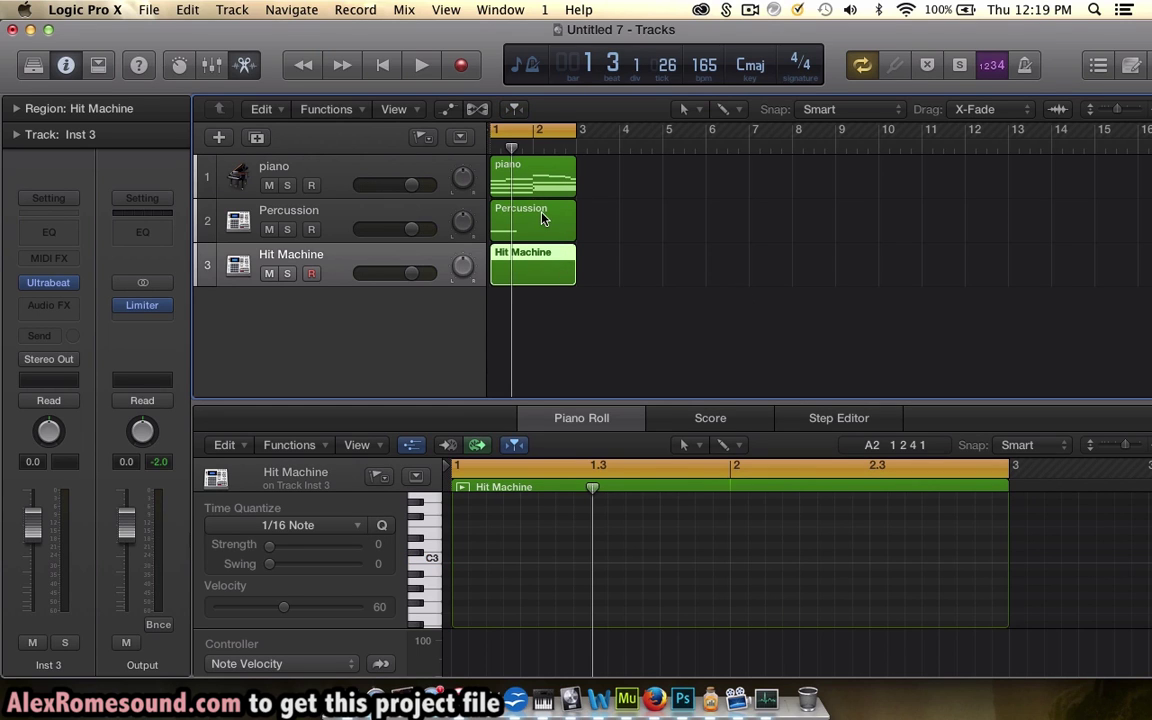
Step: Open the Percussion region in an enlarged note editor and briefly play the beat
left_click(543, 219)
left_click_drag(561, 401, 584, 298)
left_click(430, 213)
key("space")
scroll(589, 506, "up", 3)
key("space")
Step: Add a C2 note in bar 1, shorten the first C1 hit and add two C1 hits in bar 2
scroll(590, 511, "up", 1)
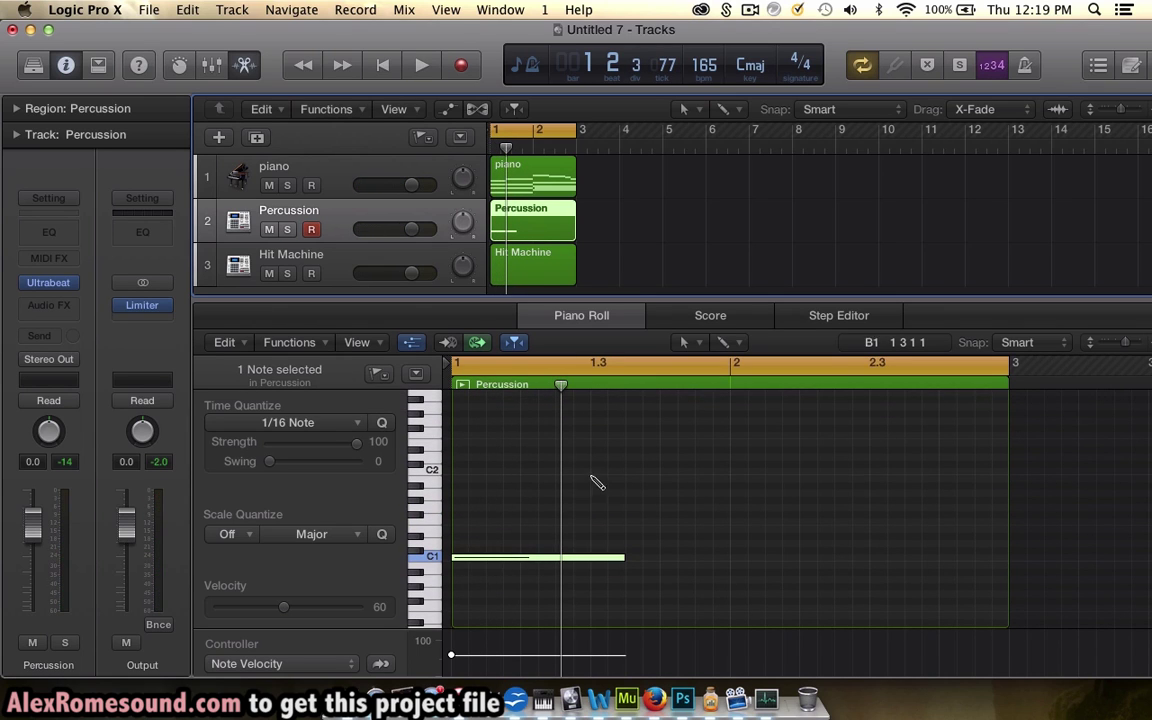
left_click(592, 472)
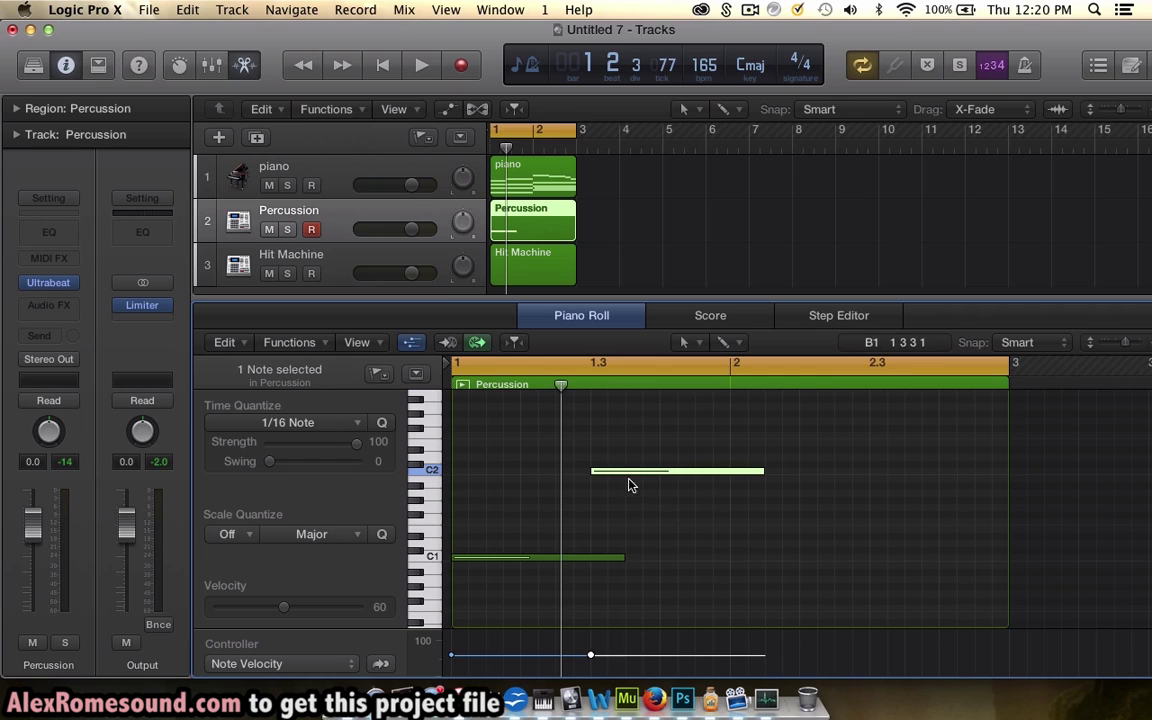
key("space")
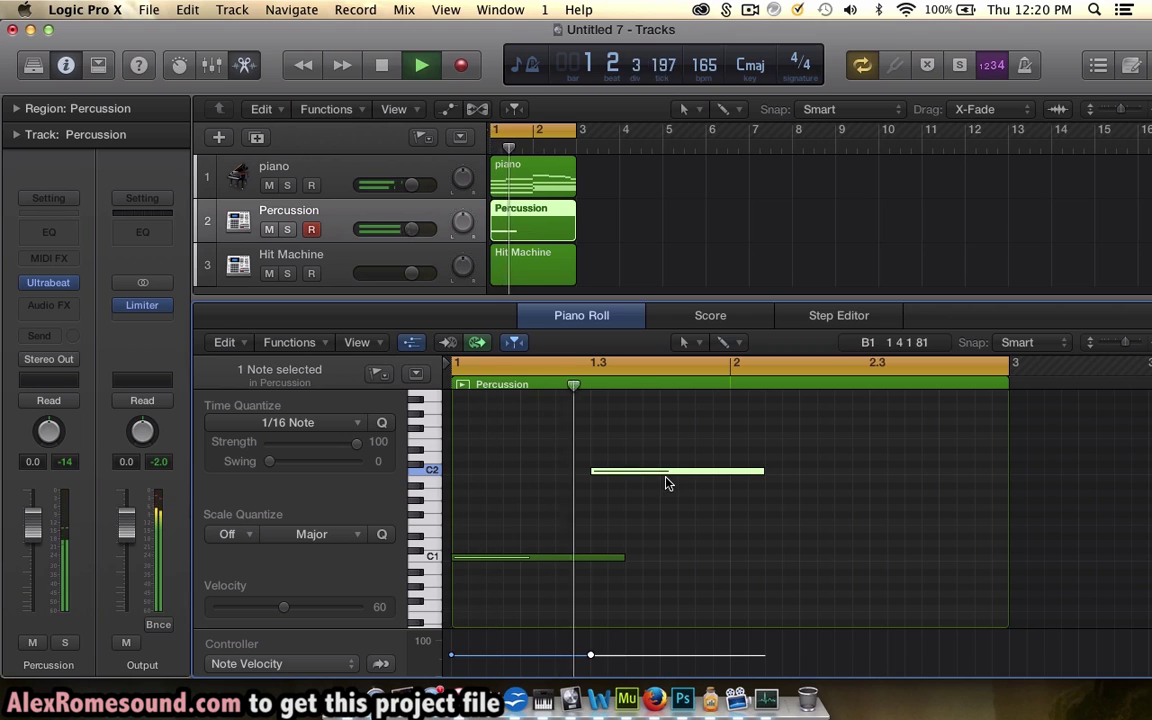
left_click_drag(622, 557, 552, 561)
left_click(704, 556)
key("space")
key("space")
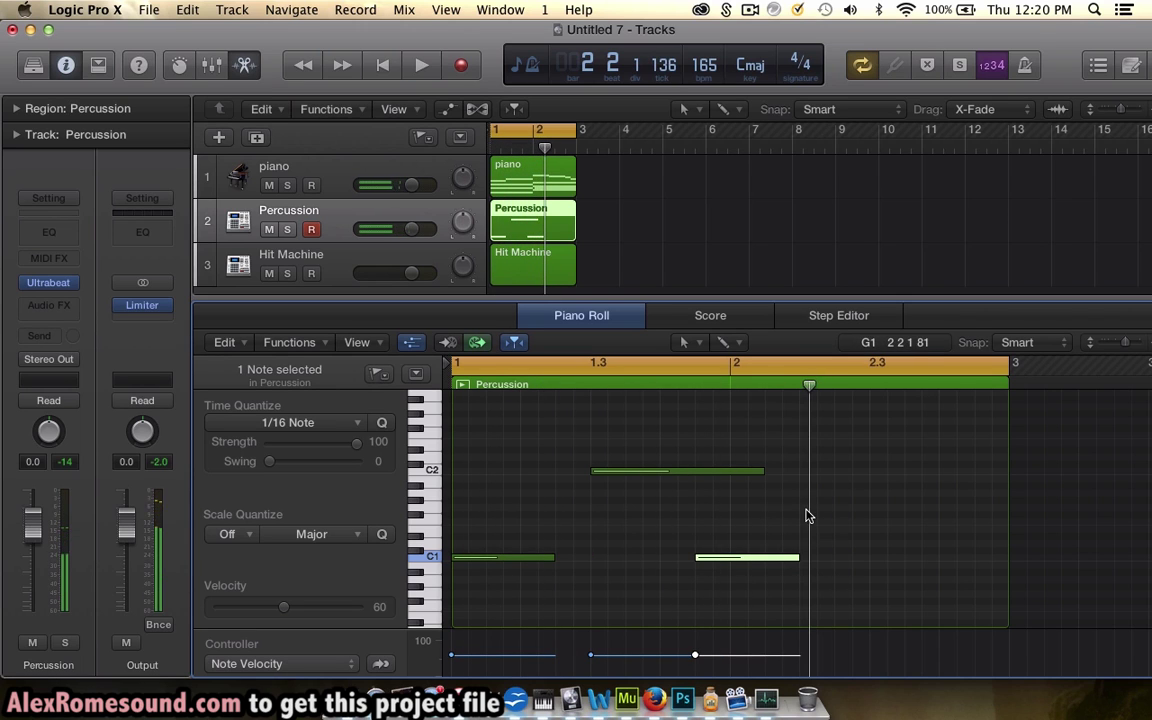
left_click(805, 558)
Step: Add a second C2 note in bar 2 and two more short C1 hits, then select both C2 notes
key("space")
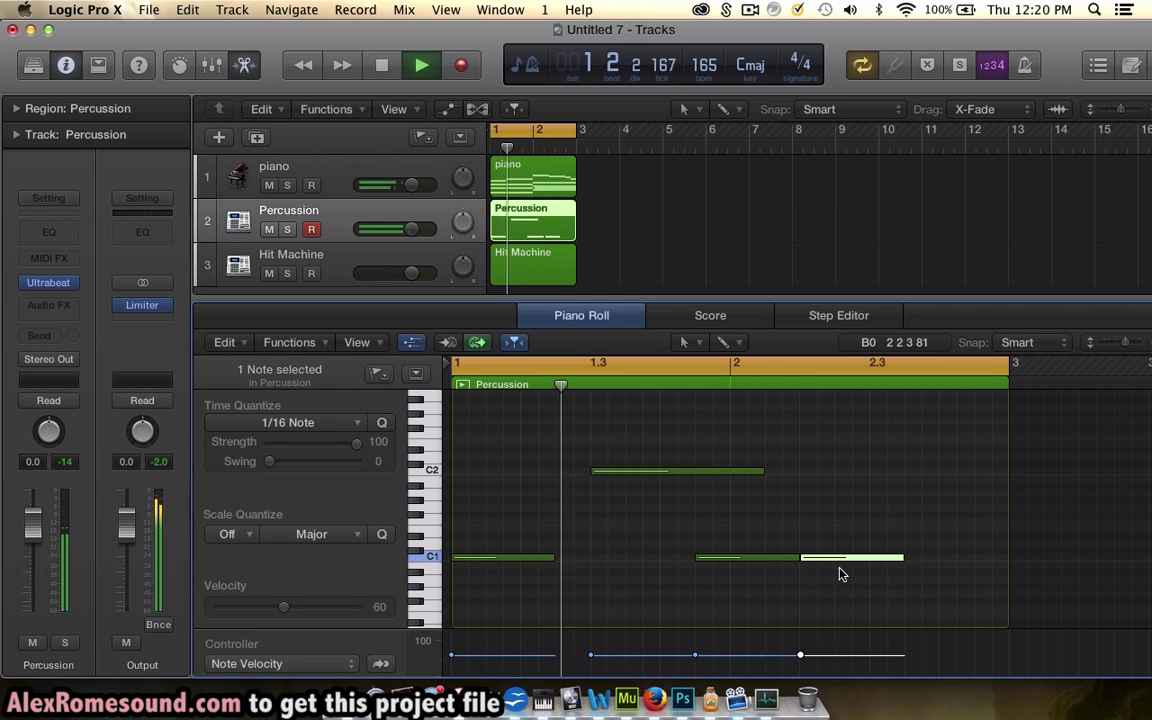
key("space")
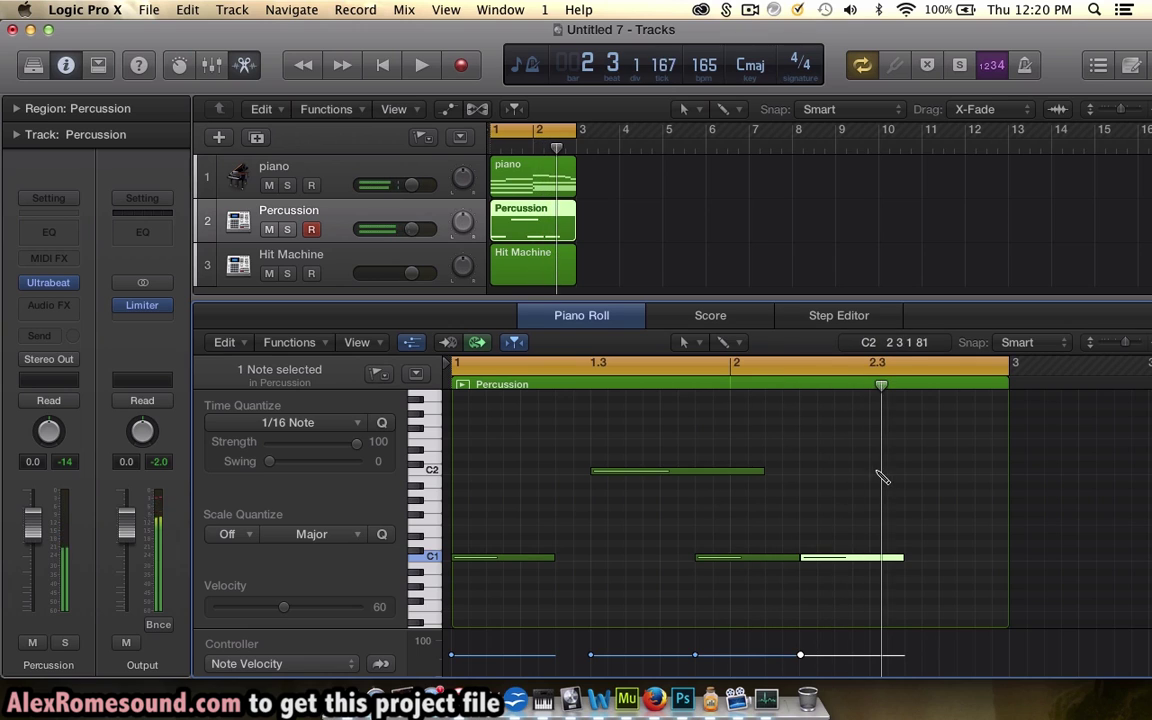
left_click(875, 471)
left_click_drag(898, 558, 833, 558)
left_click(838, 558)
key("space")
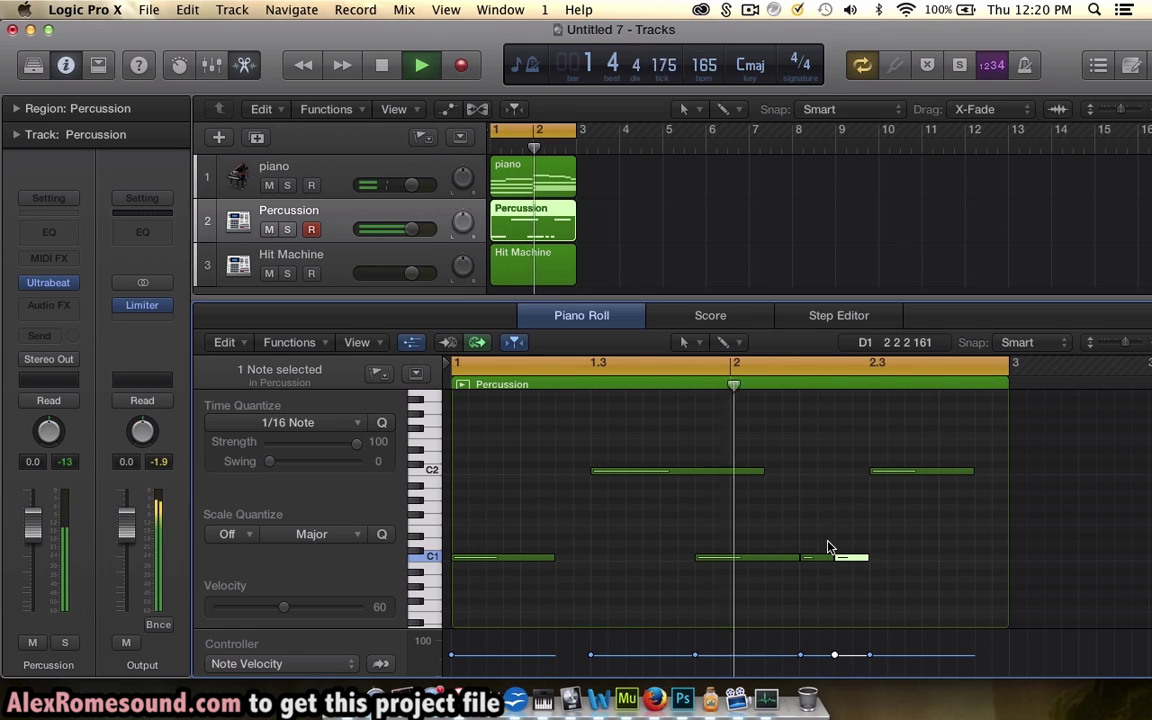
left_click(560, 558)
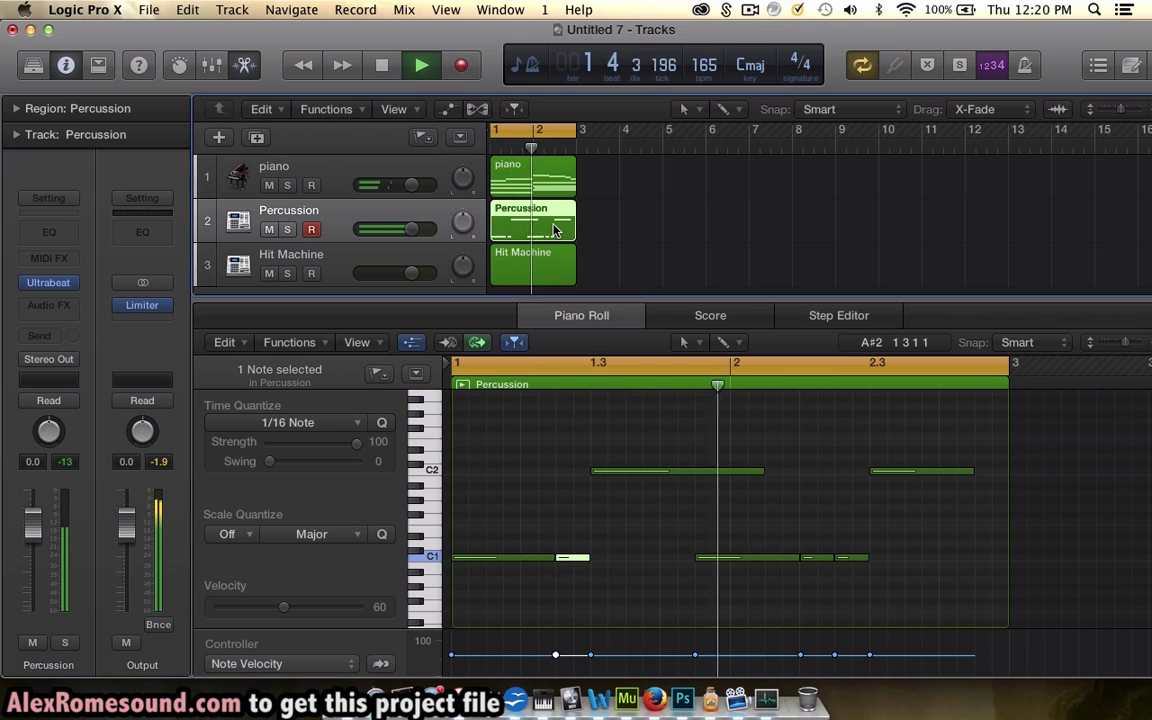
key("space")
left_click(545, 424)
left_click_drag(518, 413, 900, 498)
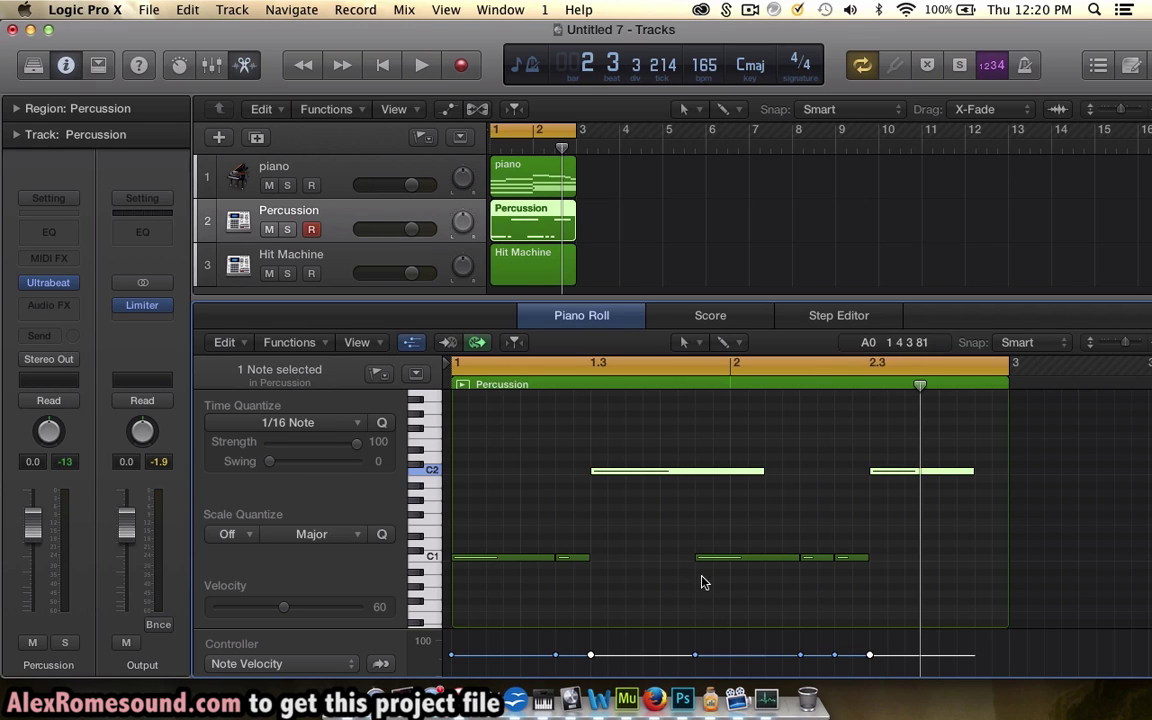
Step: Cut the two C2 notes out of the Percussion region
left_click(420, 255)
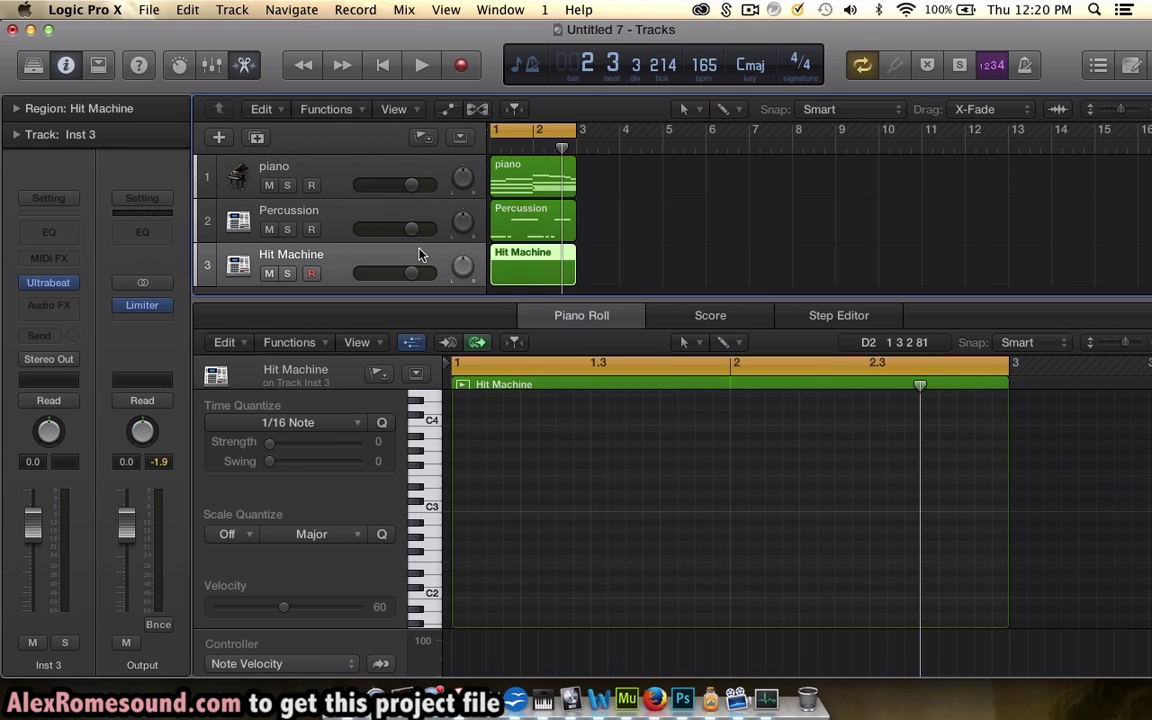
left_click(538, 233)
left_click(449, 221)
scroll(635, 468, "down", 5)
left_click_drag(601, 438, 912, 546)
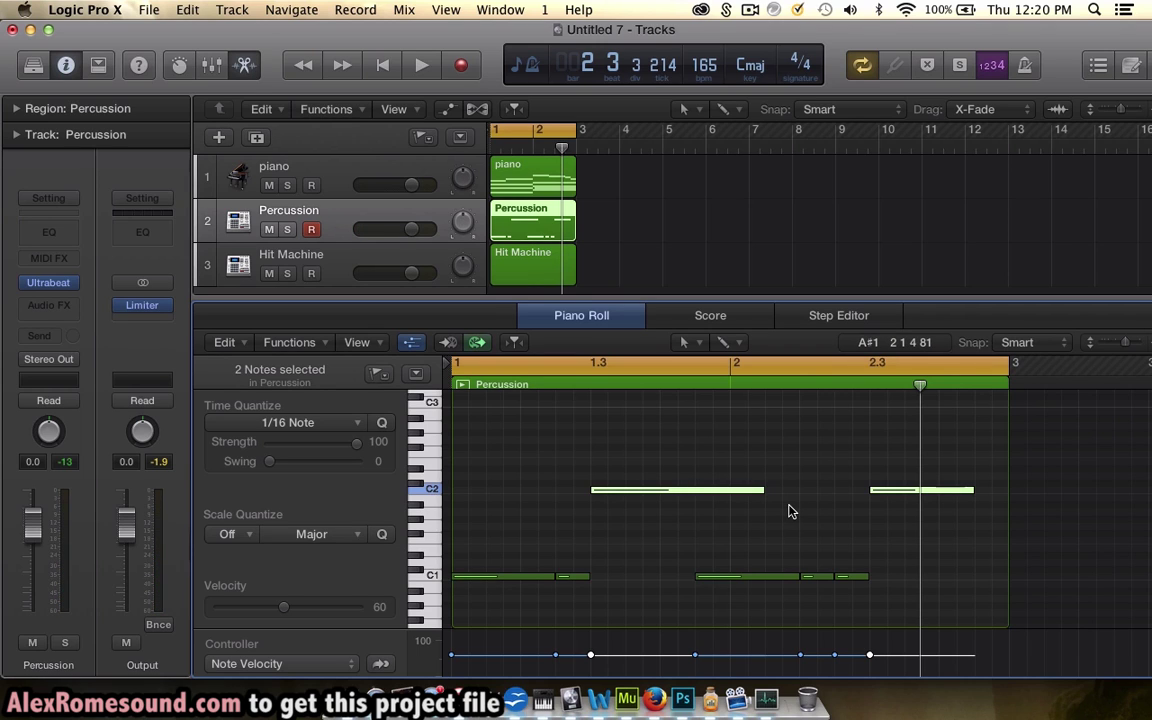
key("Delete")
Step: Paste the C2 notes into the Hit Machine region at their original beats and play the beat
left_click(527, 250)
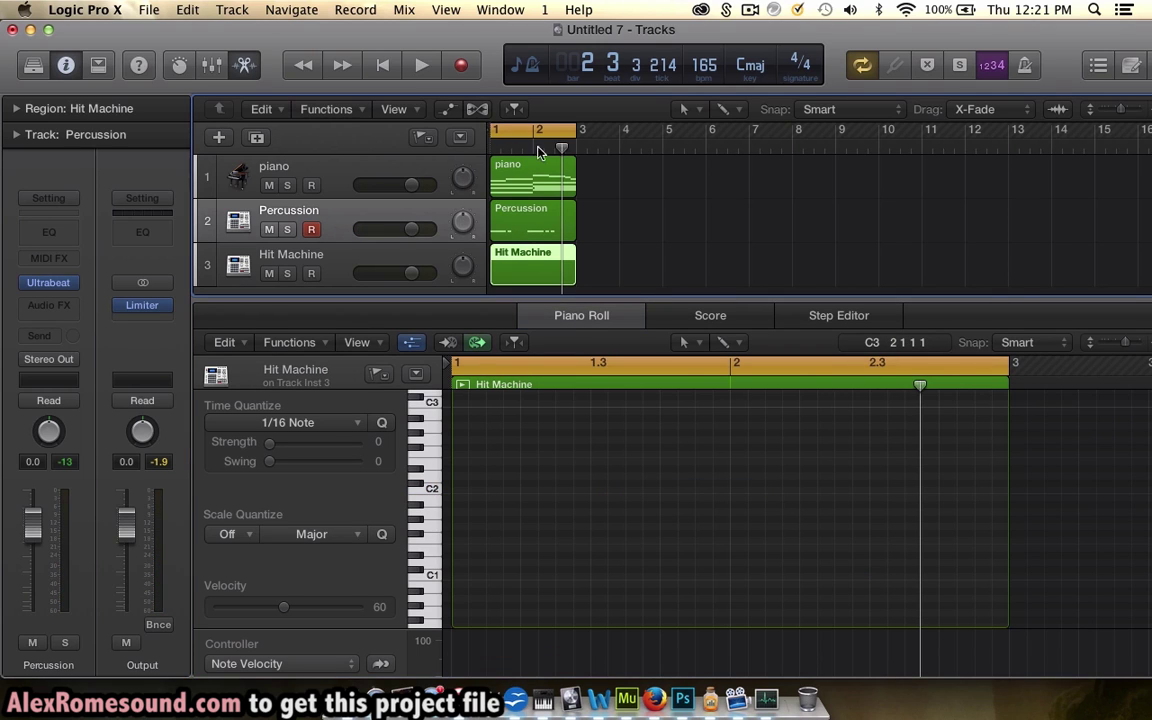
left_click_drag(541, 150, 495, 155)
scroll(503, 177, "down", 1)
left_click(414, 235)
key("super+v")
left_click_drag(571, 494, 708, 498)
left_click(706, 523)
key("space")
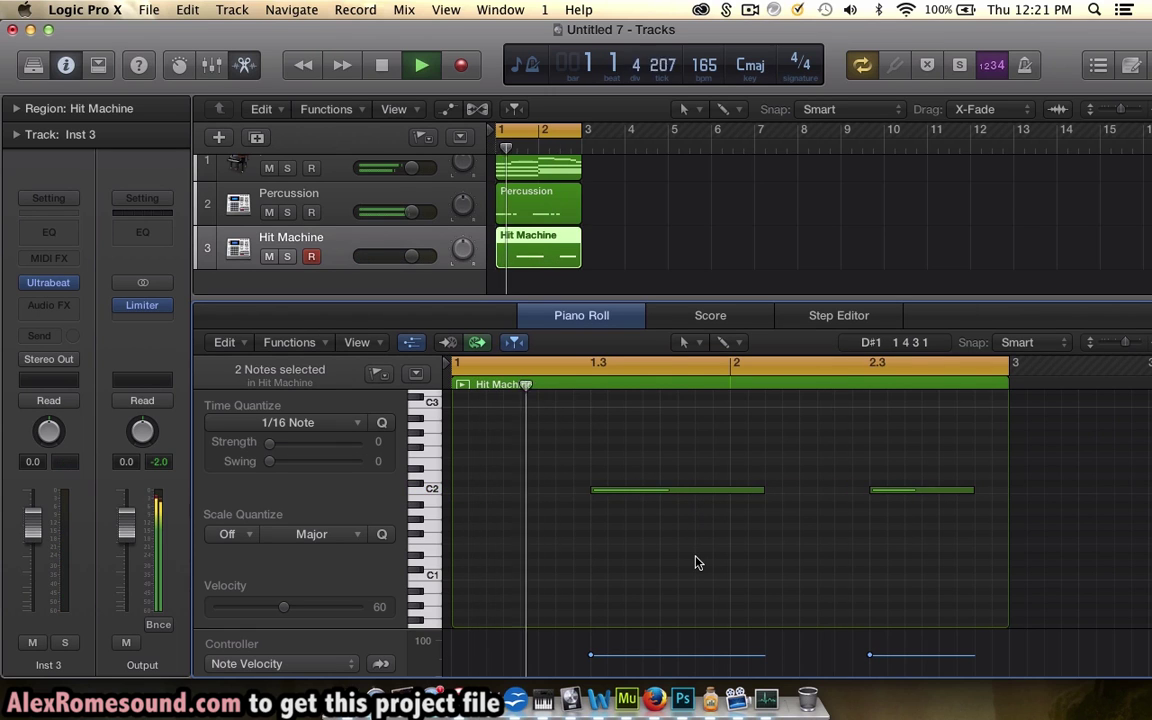
Step: Insert a stereo Space Designer reverb in the Hit Machine channel's Audio FX slot
key("space")
left_click(67, 306)
mouse_move(100, 478)
left_click(173, 370)
left_click(43, 307)
mouse_move(100, 478)
left_click(328, 522)
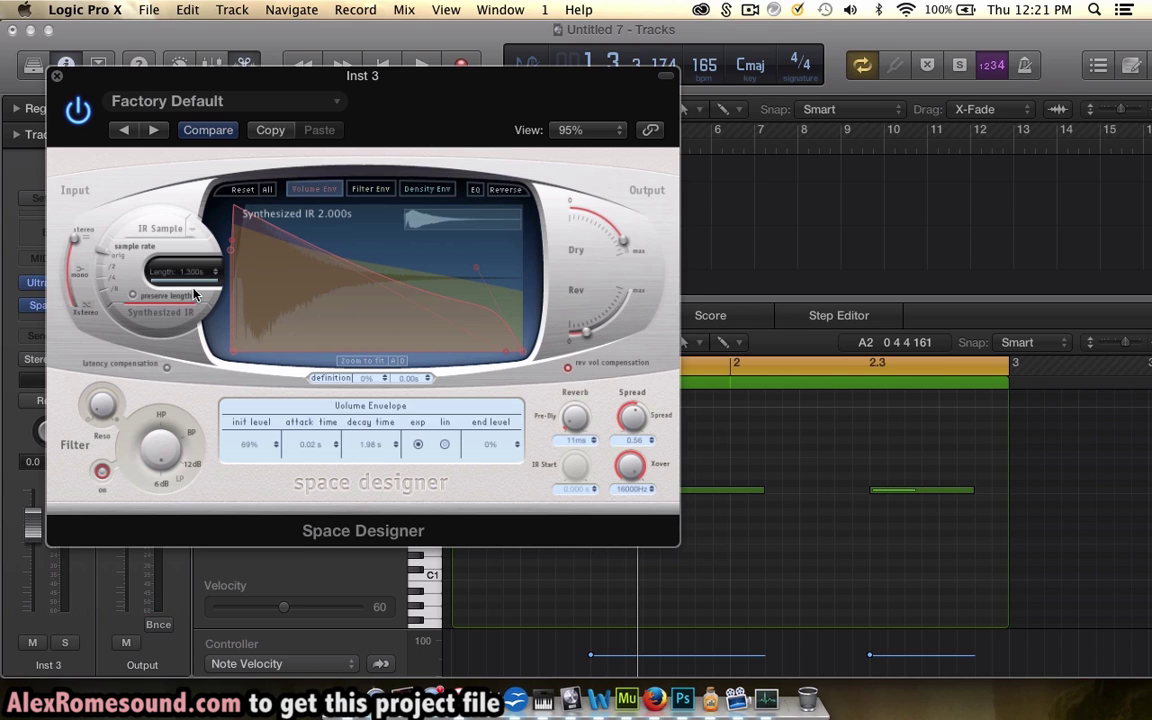
Step: Raise the Space Designer dry level to maximum, audition the reverb and close its window
key("space")
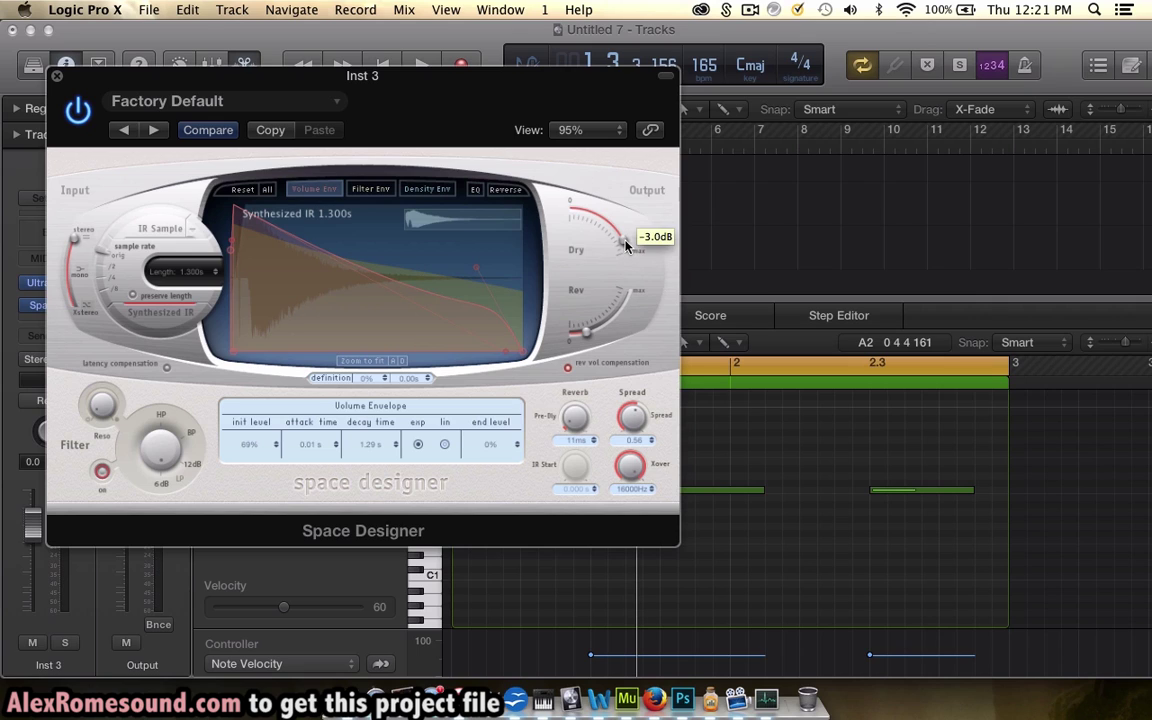
left_click_drag(626, 248, 626, 236)
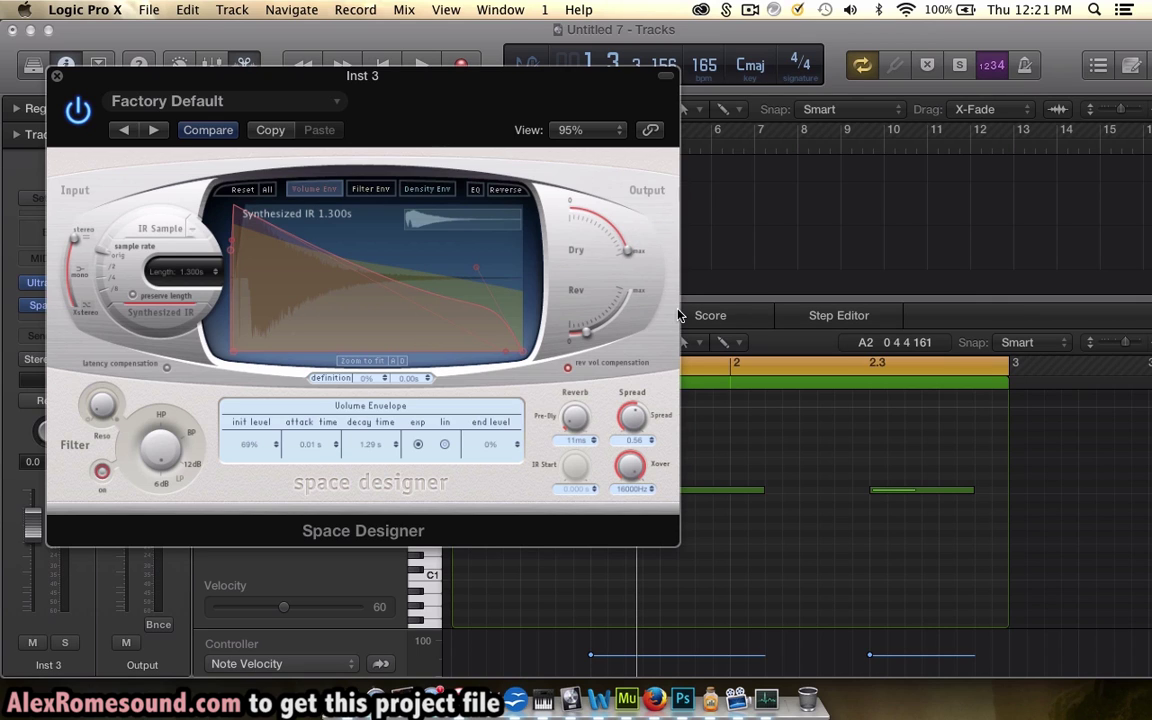
key("space")
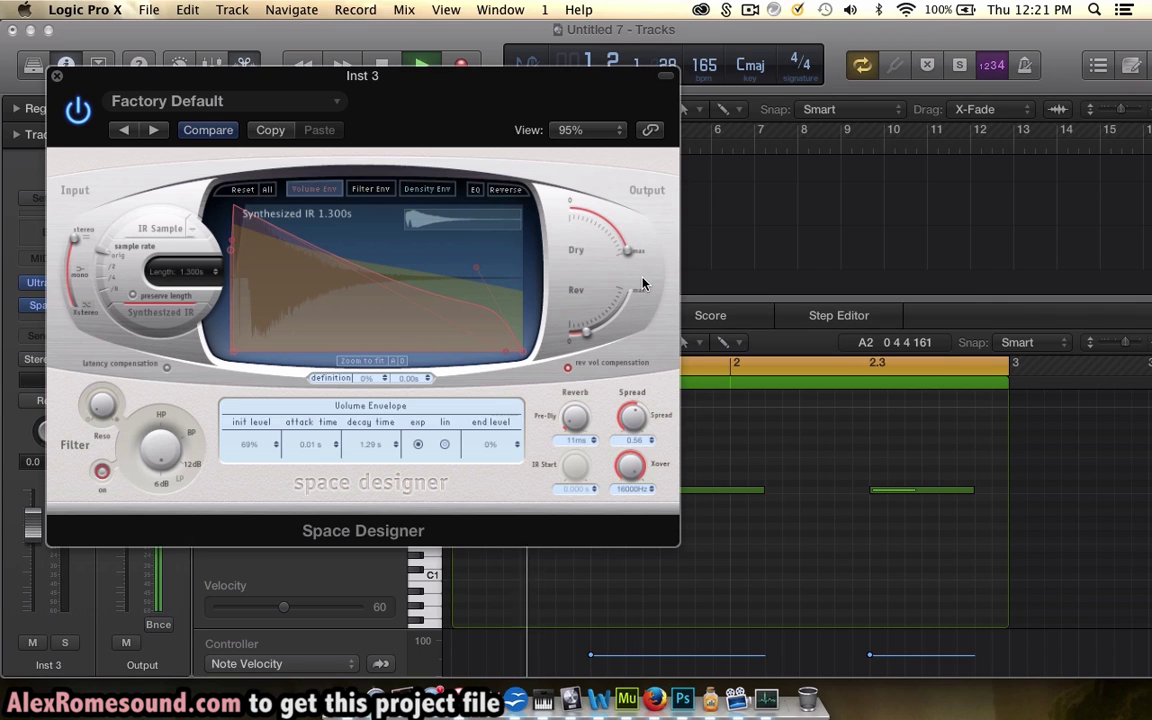
left_click(57, 76)
Step: Loop the piano, Percussion and Hit Machine regions to fill four bars and extend the cycle to bar 5
key("space")
scroll(620, 276, "up", 1)
left_click_drag(646, 268, 575, 165)
left_click_drag(607, 243, 543, 190)
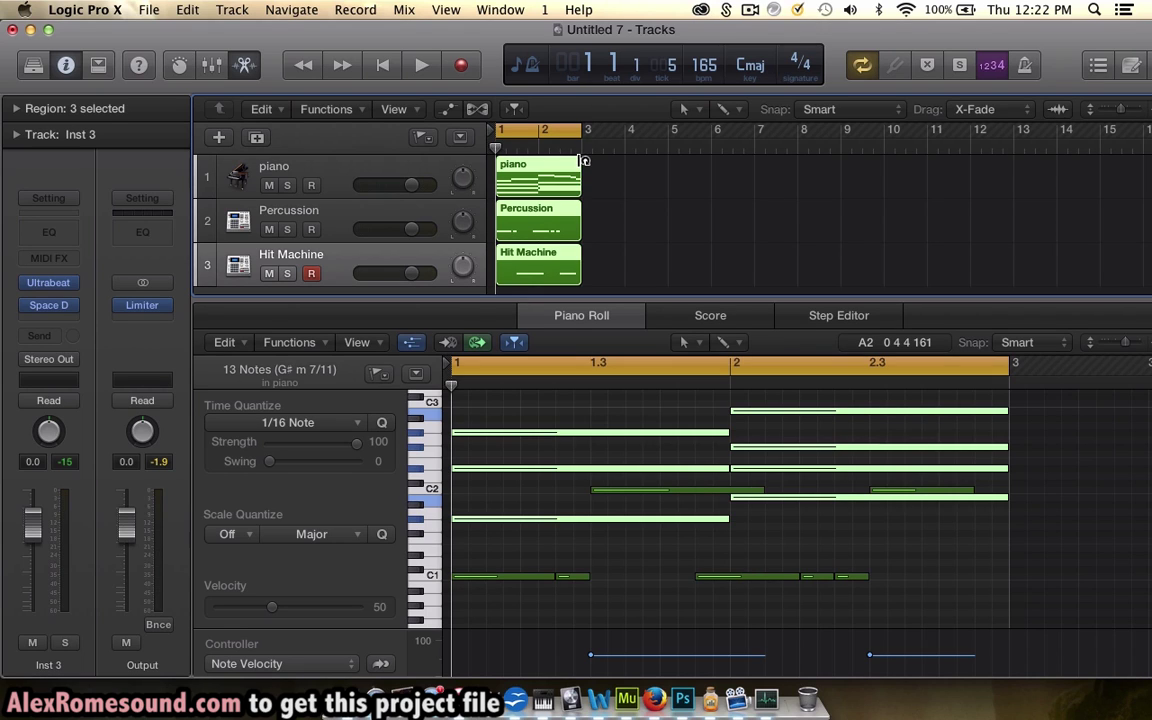
left_click_drag(584, 161, 668, 160)
scroll(591, 217, "down", 1)
left_click_drag(580, 131, 674, 131)
left_click(728, 213)
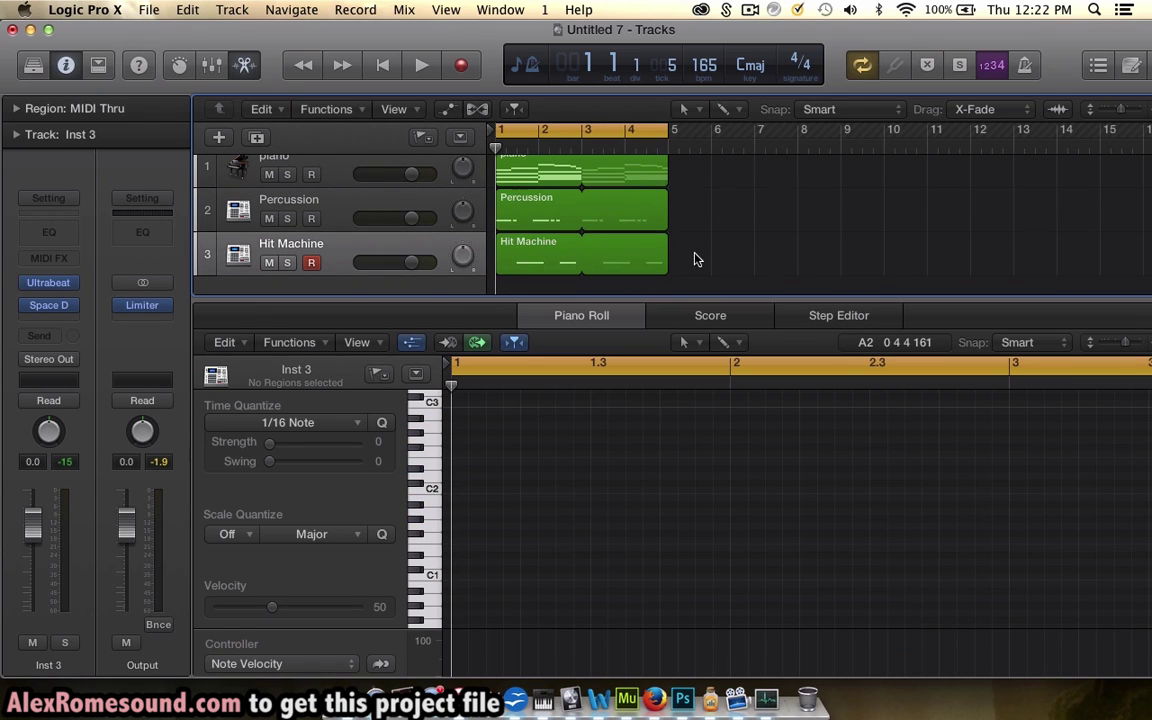
Step: Stretch Hit Machine to four bars, paste its C2 notes at bar 3 beat 3 and add a short final note
mouse_move(668, 245)
left_mouse_down()
mouse_move(578, 259)
mouse_move(665, 260)
left_mouse_up()
left_click_drag(659, 446, 926, 532)
scroll(926, 532, "right", 3)
scroll(866, 512, "right", 3)
scroll(733, 437, "down", 3)
left_click_drag(452, 385, 666, 393)
key("super+v")
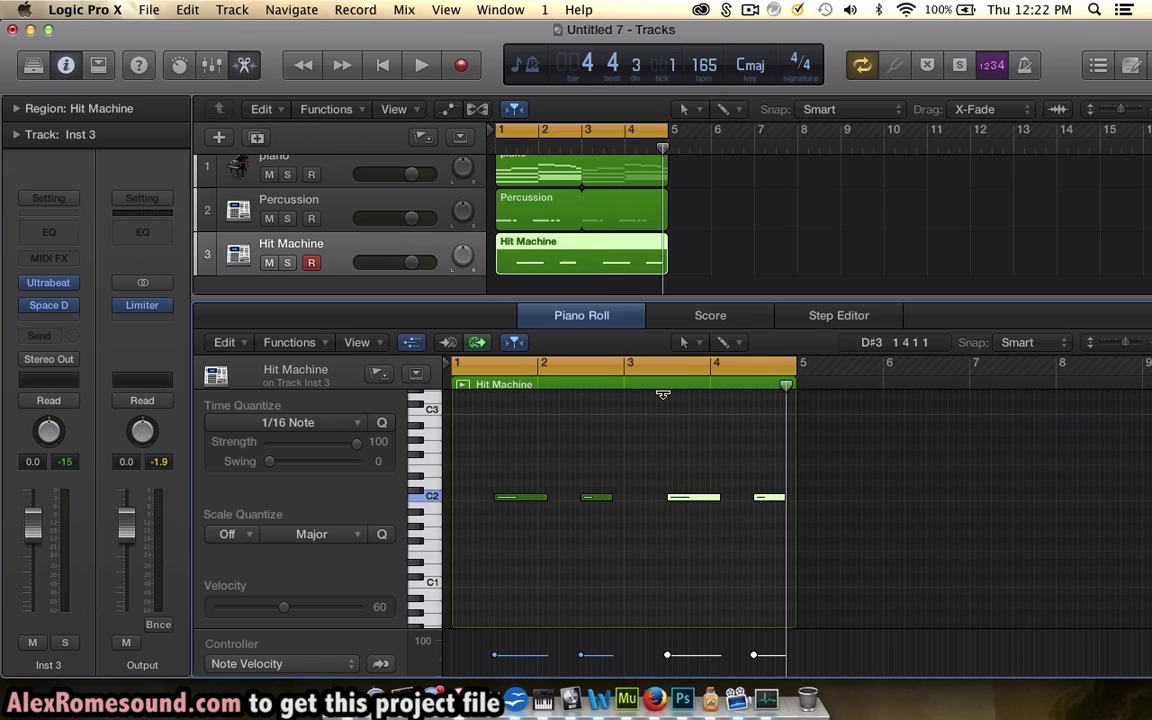
left_click_drag(785, 498, 774, 501)
left_click(782, 498, "super")
key("space")
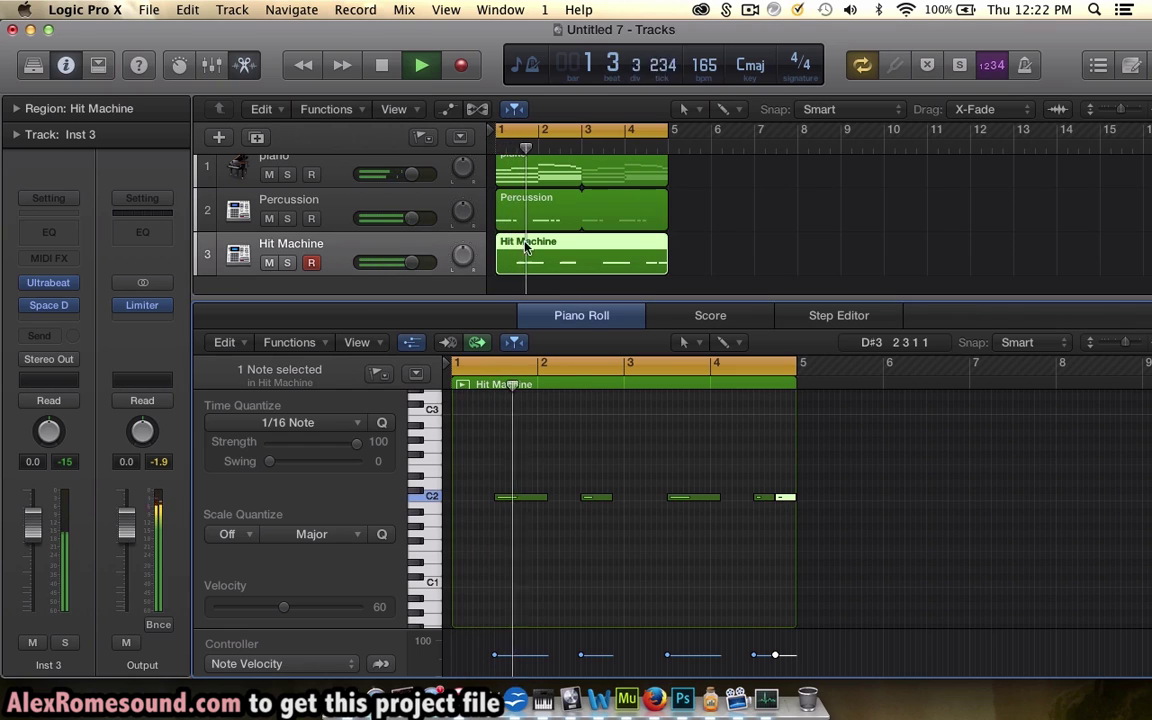
Step: Duplicate the Hit Machine track as track 4 and give it an empty four-bar region
key("space")
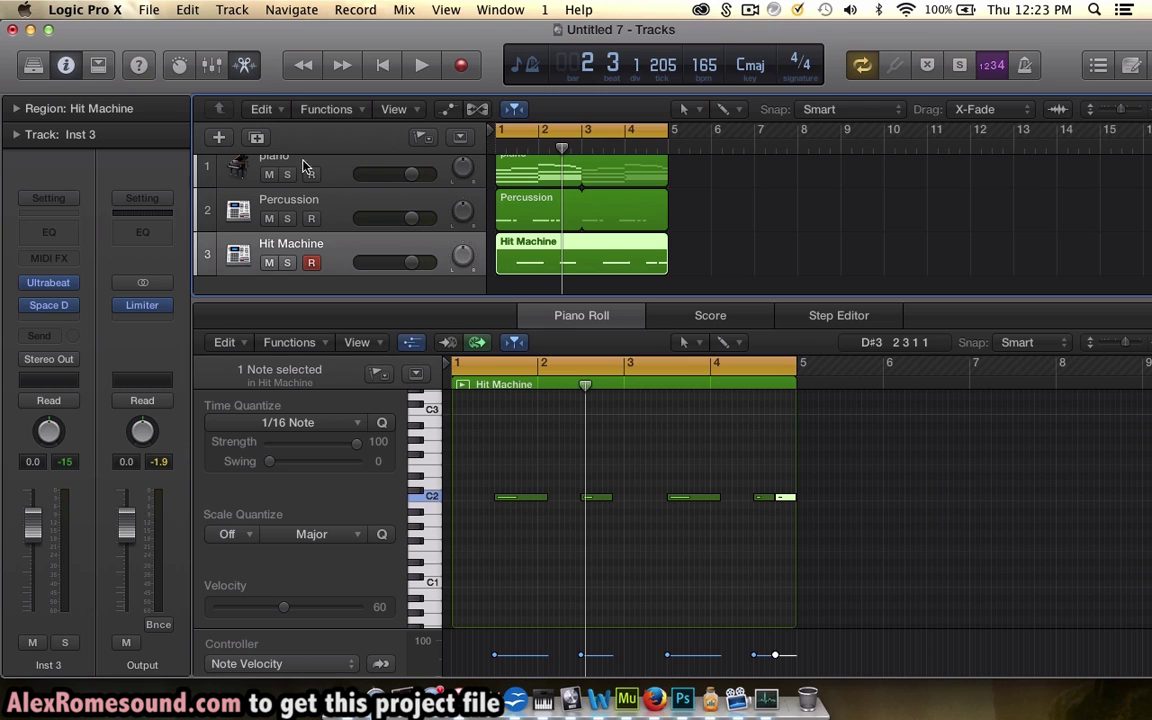
left_click(256, 138)
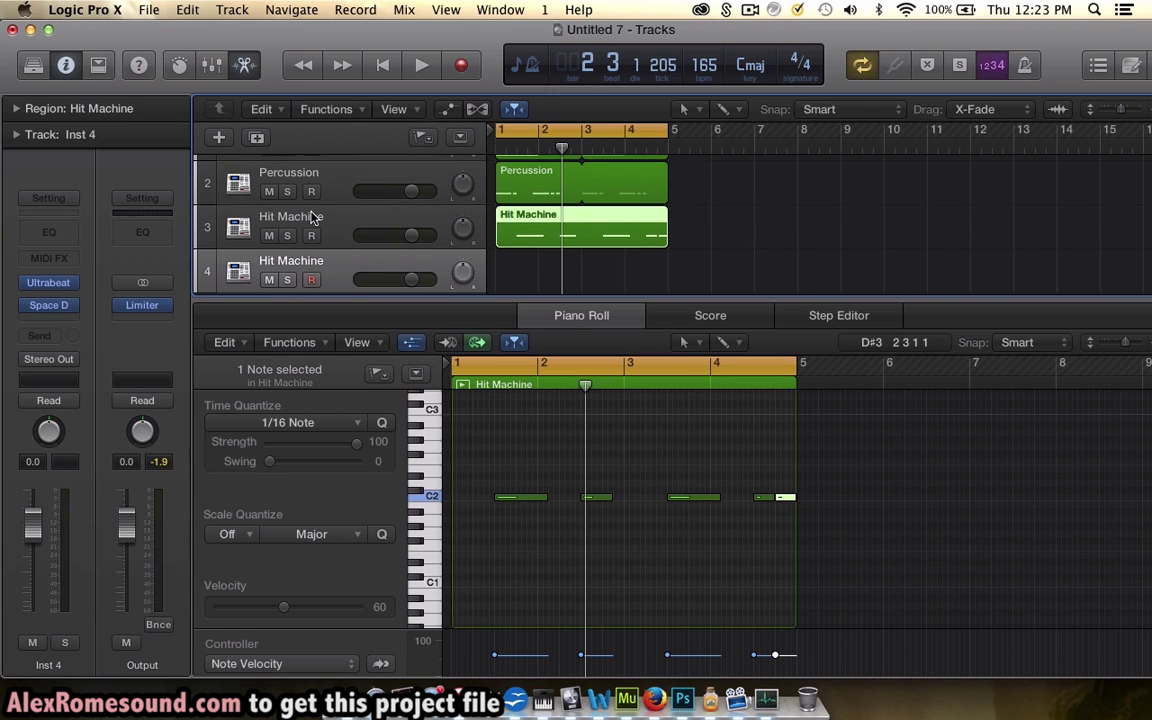
scroll(312, 218, "down", 1)
double_click(511, 238)
left_click_drag(537, 238, 662, 237)
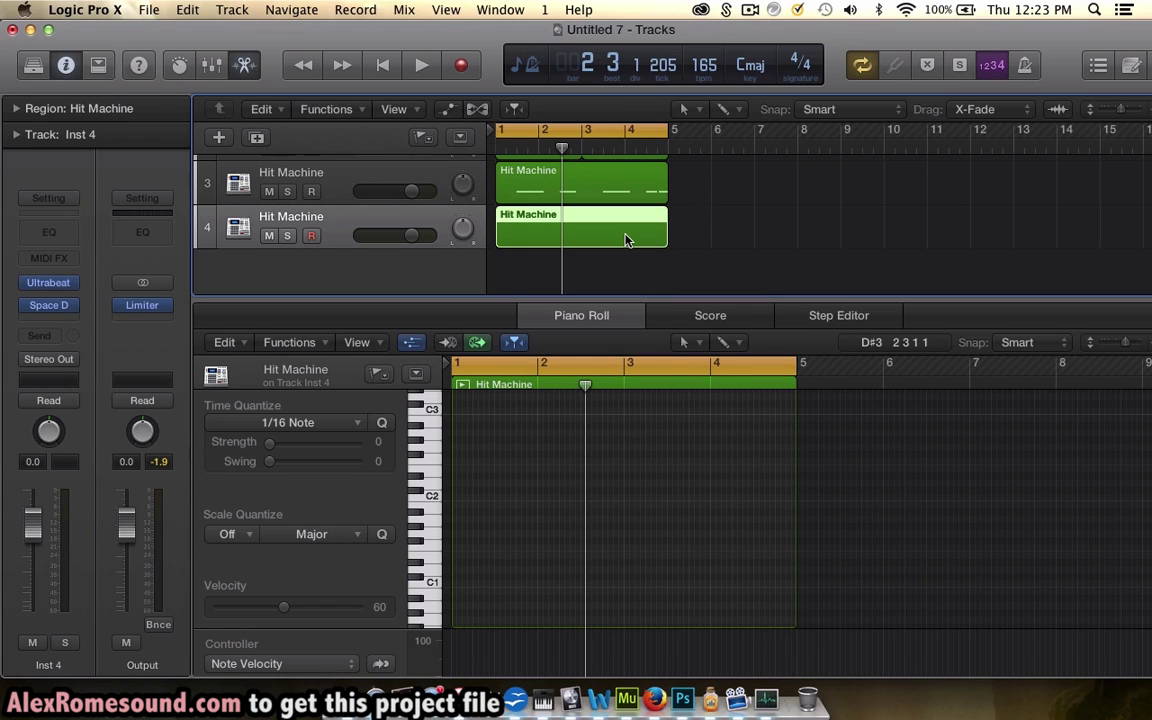
Step: Pencil short notes near bar 1 and into bar 2 of the new region
left_click(420, 534)
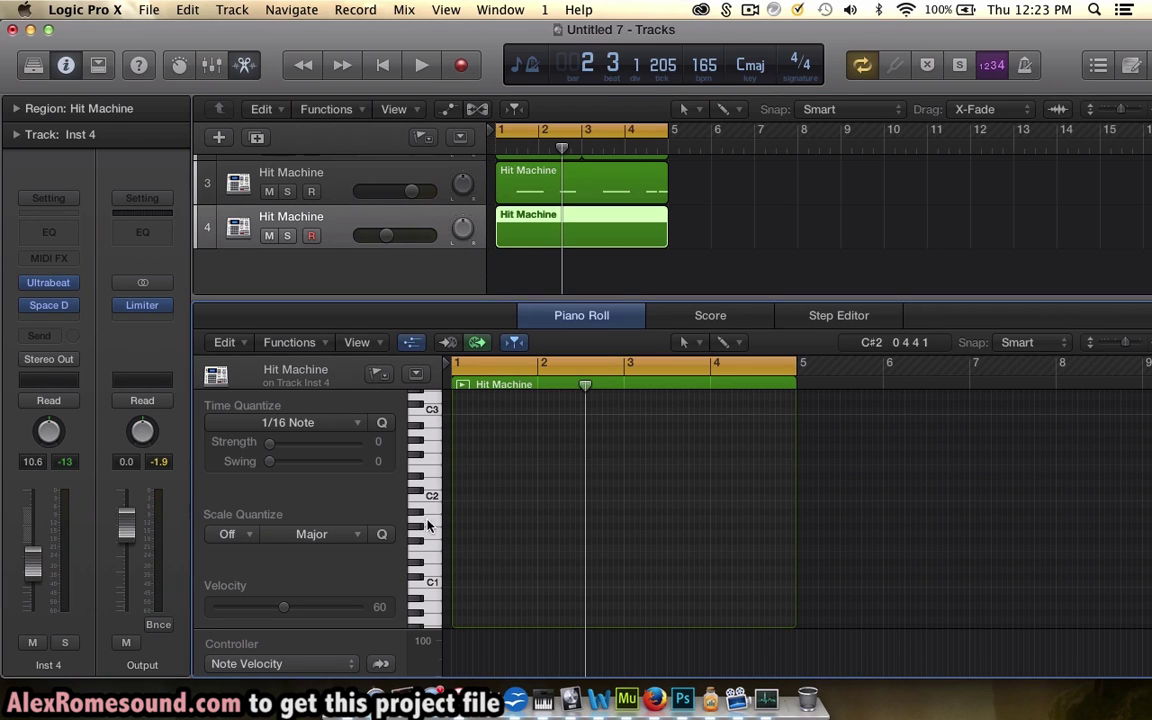
key("Return")
left_click(480, 527)
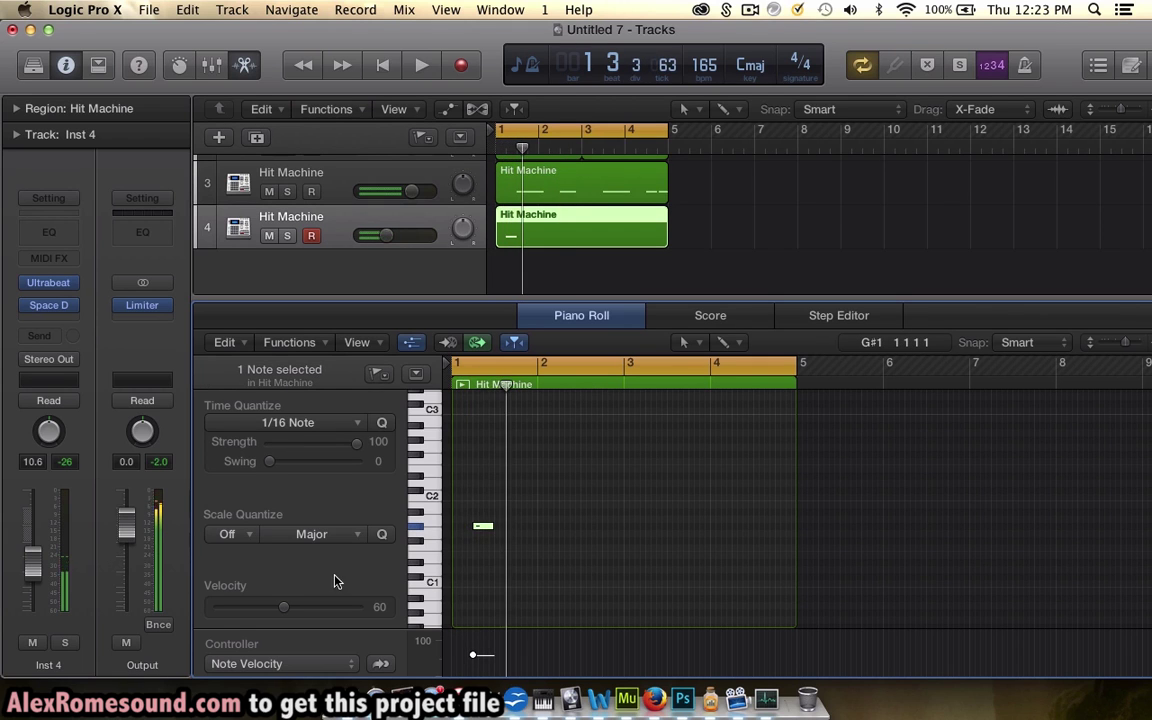
key("super+Right")
key("super+Right")
key("space")
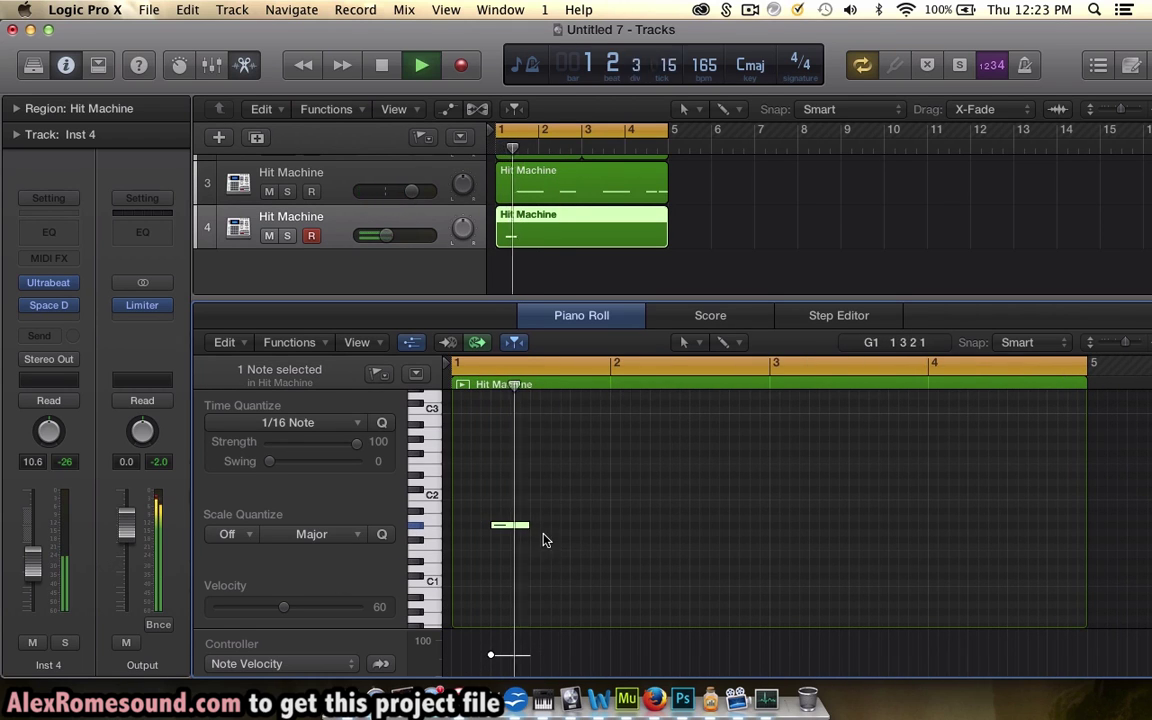
key("space")
left_click(573, 526)
key("space")
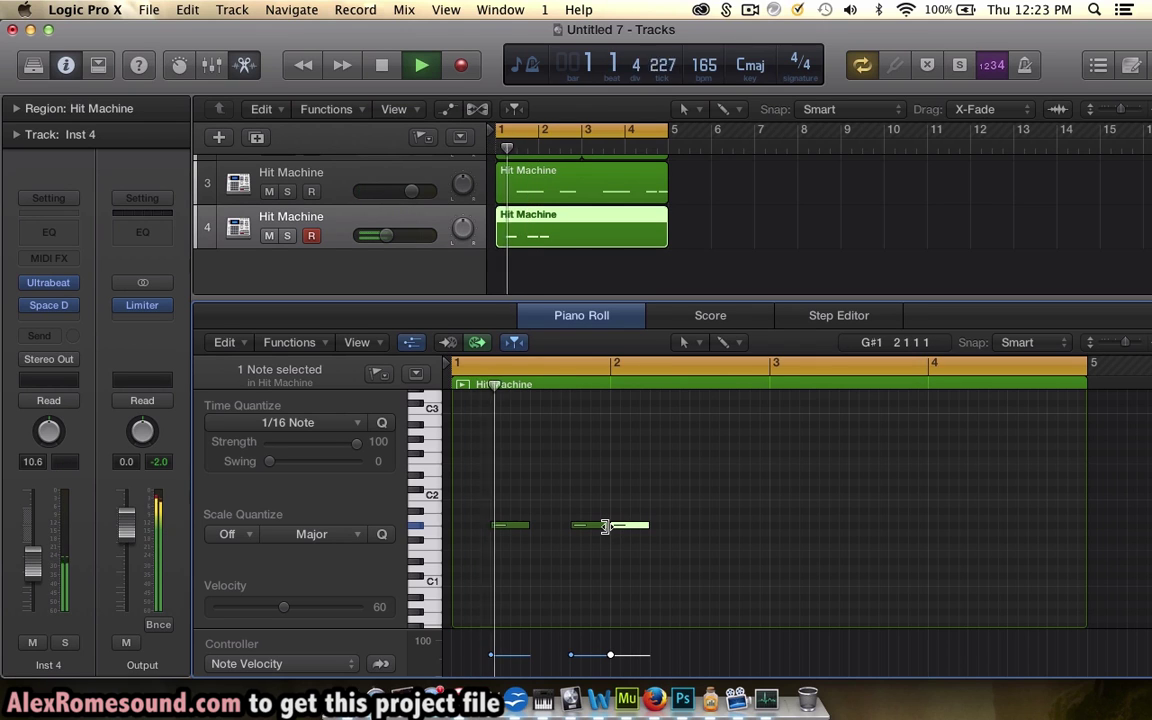
left_click(665, 527)
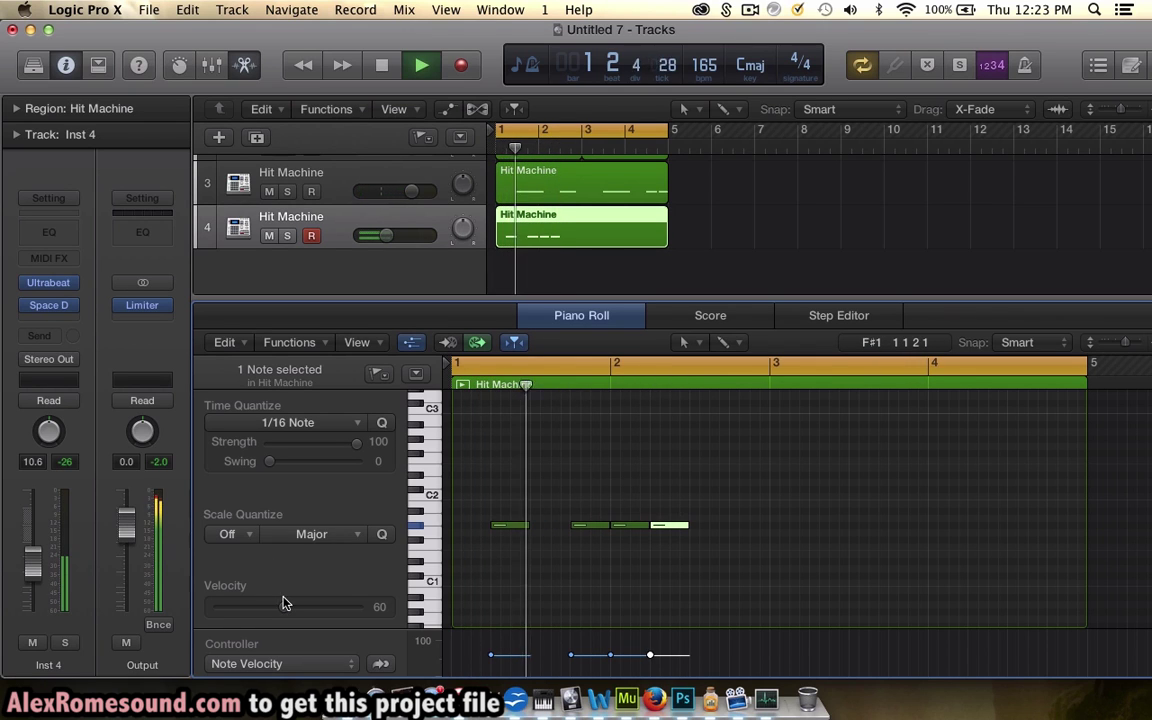
Step: Add notes at the start of bar 3, beat 3 and beat 4, looping bars 3–4 to check them
key("space")
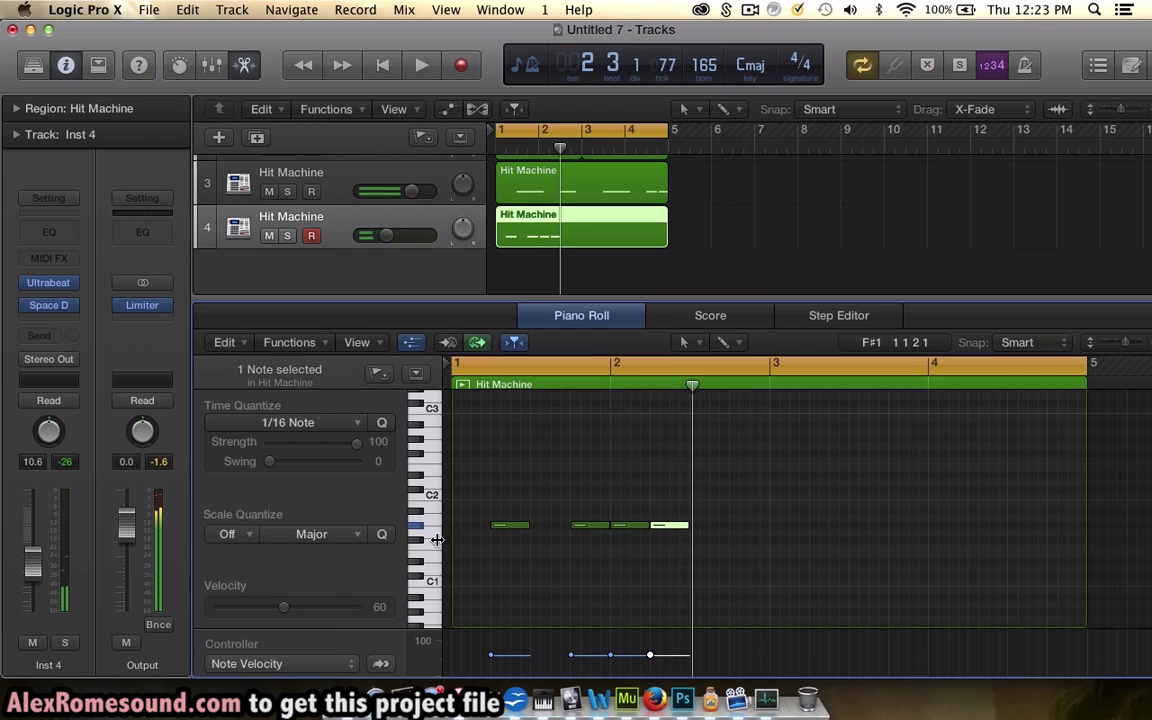
key("space")
key("space")
left_click(724, 526, "super")
key("space")
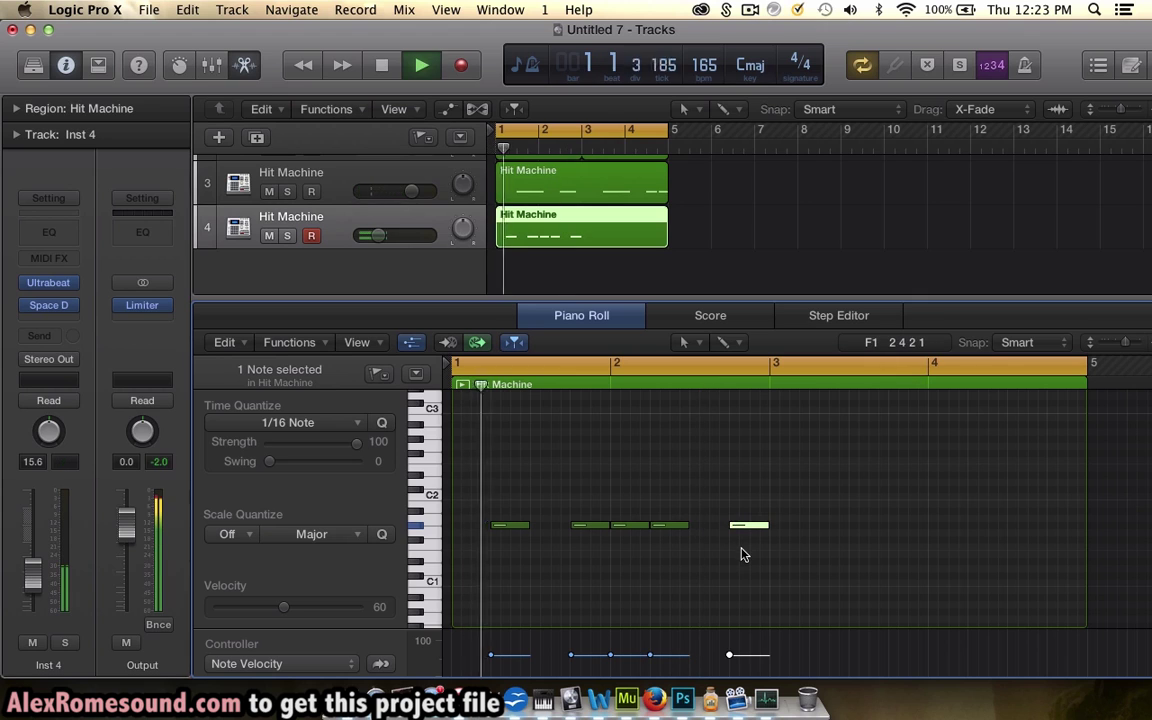
key("space")
left_click(806, 527, "super")
key("space")
key("space")
left_click_drag(771, 366, 1083, 364)
key("space")
key("space")
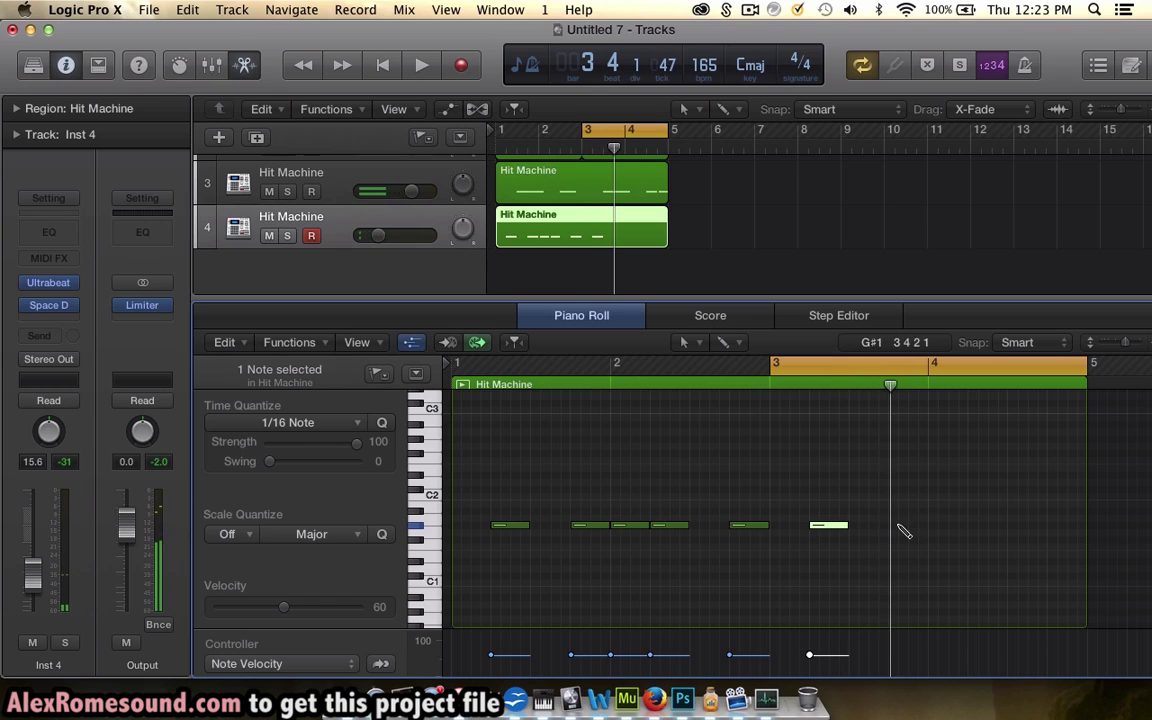
left_click(900, 526, "super")
left_click_drag(583, 133, 501, 133)
Step: In the Percussion region, shorten one kick note and nudge the next kick slightly earlier
scroll(529, 188, "up", 2)
left_click(558, 175)
scroll(627, 520, "down", 2)
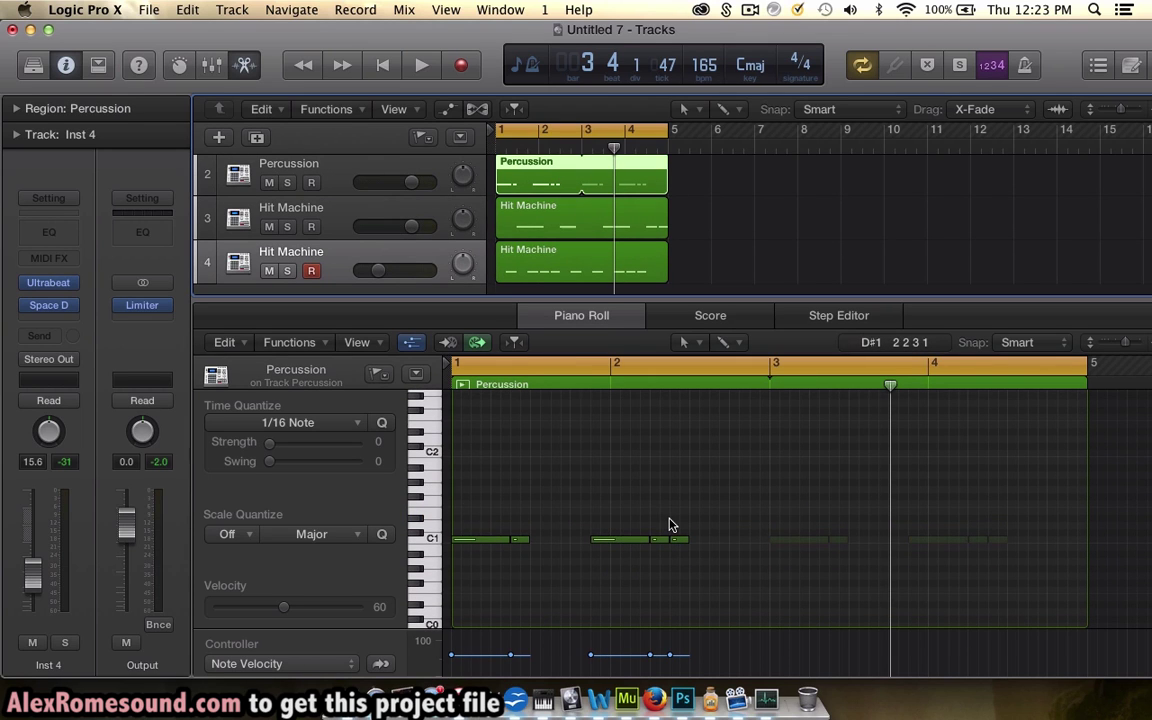
key("space")
mouse_move(645, 540)
left_mouse_down()
mouse_move(617, 540)
mouse_move(652, 545)
mouse_move(642, 545)
left_mouse_up()
left_click(660, 541)
key("space")
Step: Select track 4's Hit Machine region and try a short note near the end of bar 4, then delete it
scroll(593, 250, "down", 1)
left_click(593, 250)
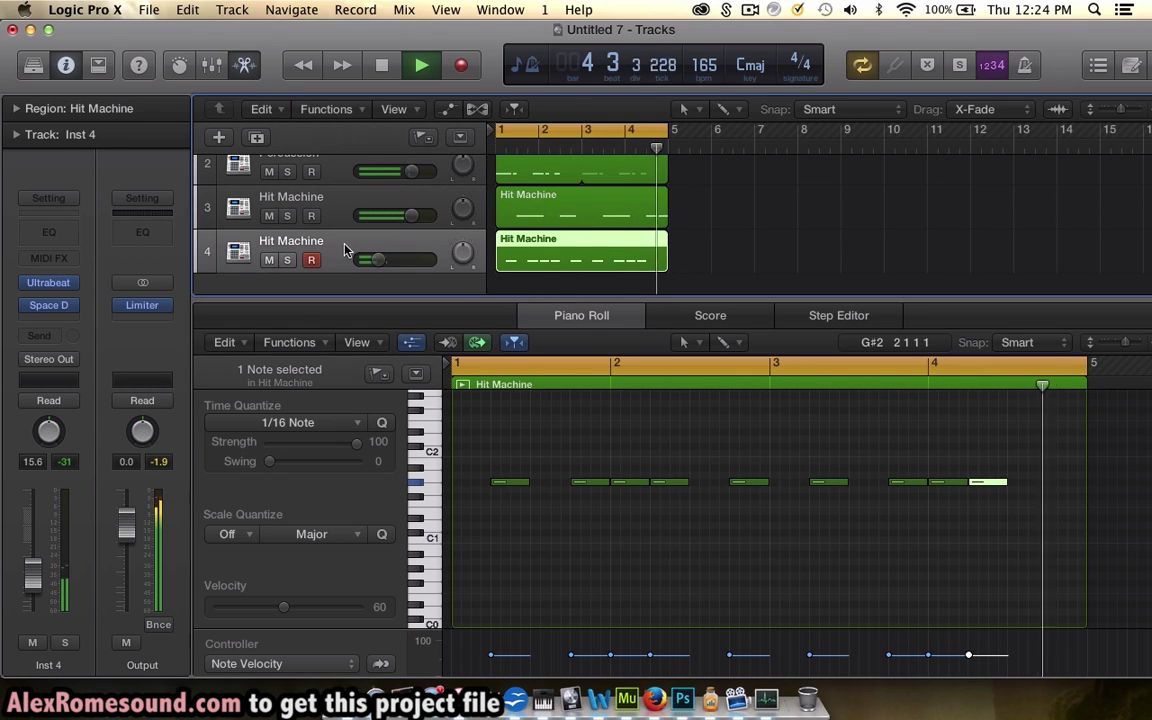
scroll(980, 546, "up", 1)
left_click(1052, 504, "super")
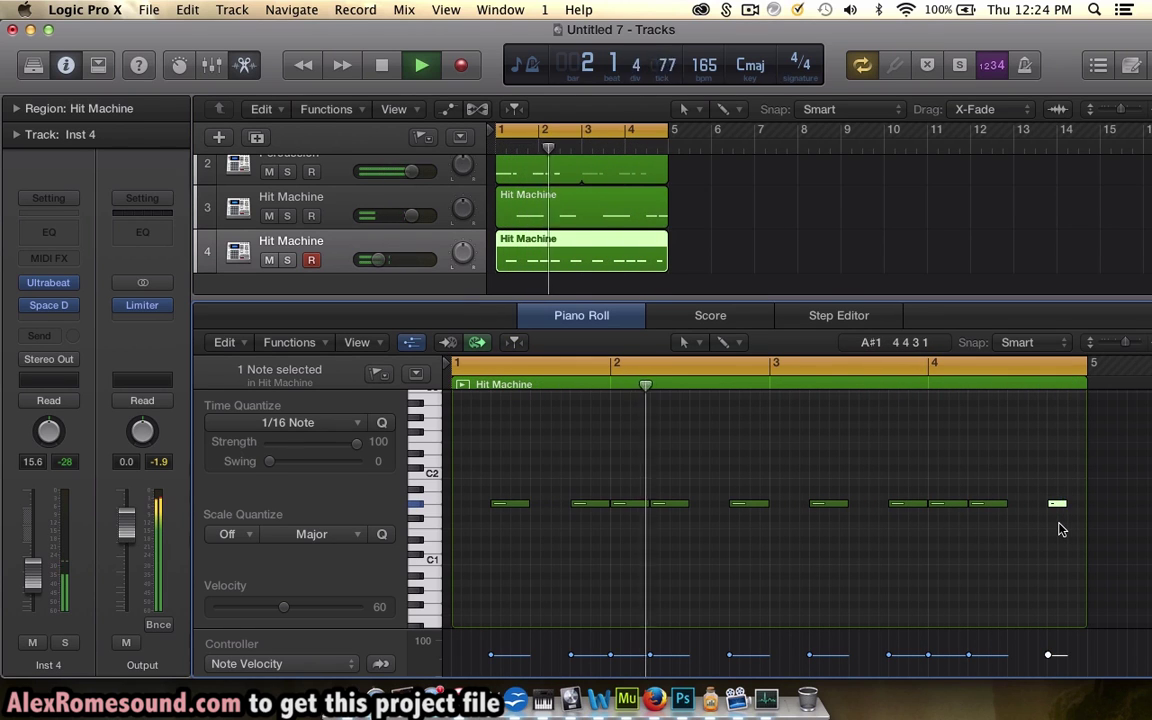
key("Delete")
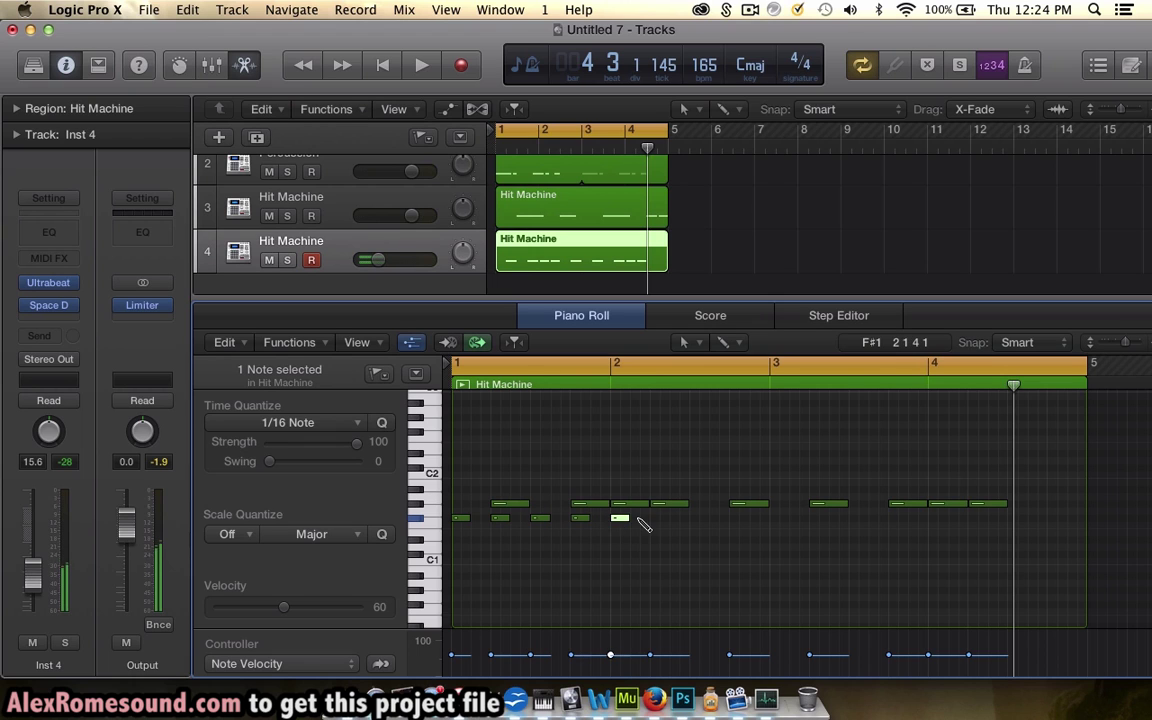
Step: Add two lower hi-hat notes, nudge the bar 3 note earlier, move the bar 4 note to F#1, and paste a copy
key("space")
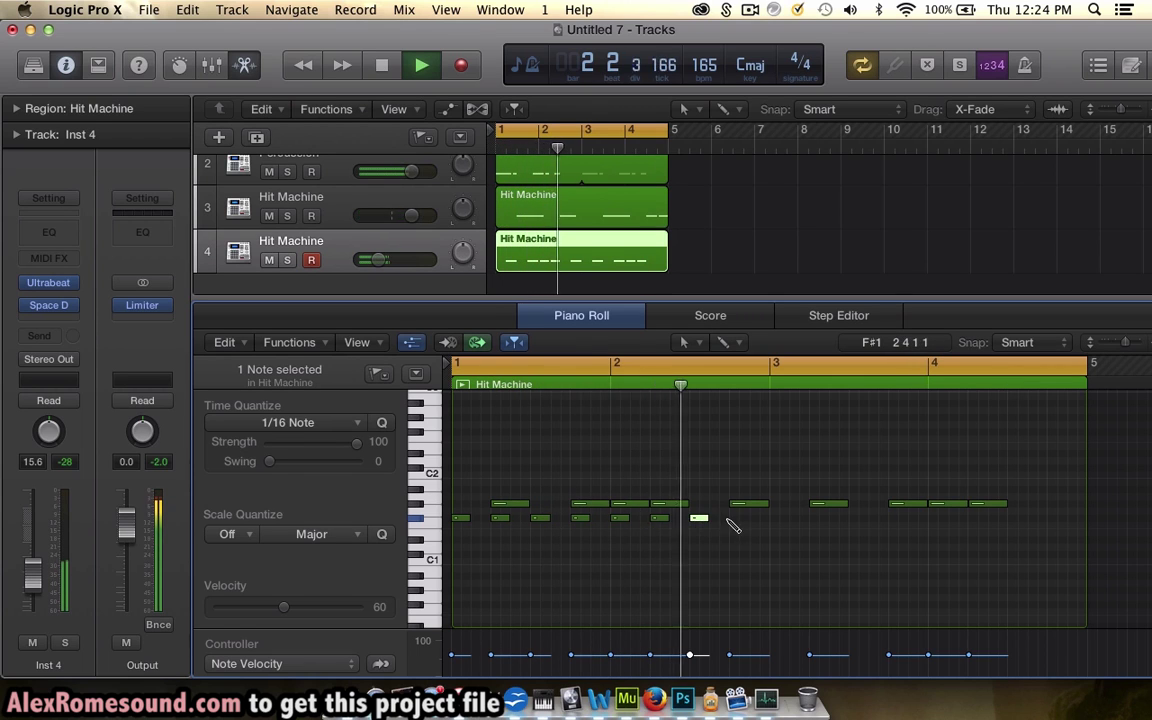
left_click(739, 518, "super")
left_click(778, 519, "super")
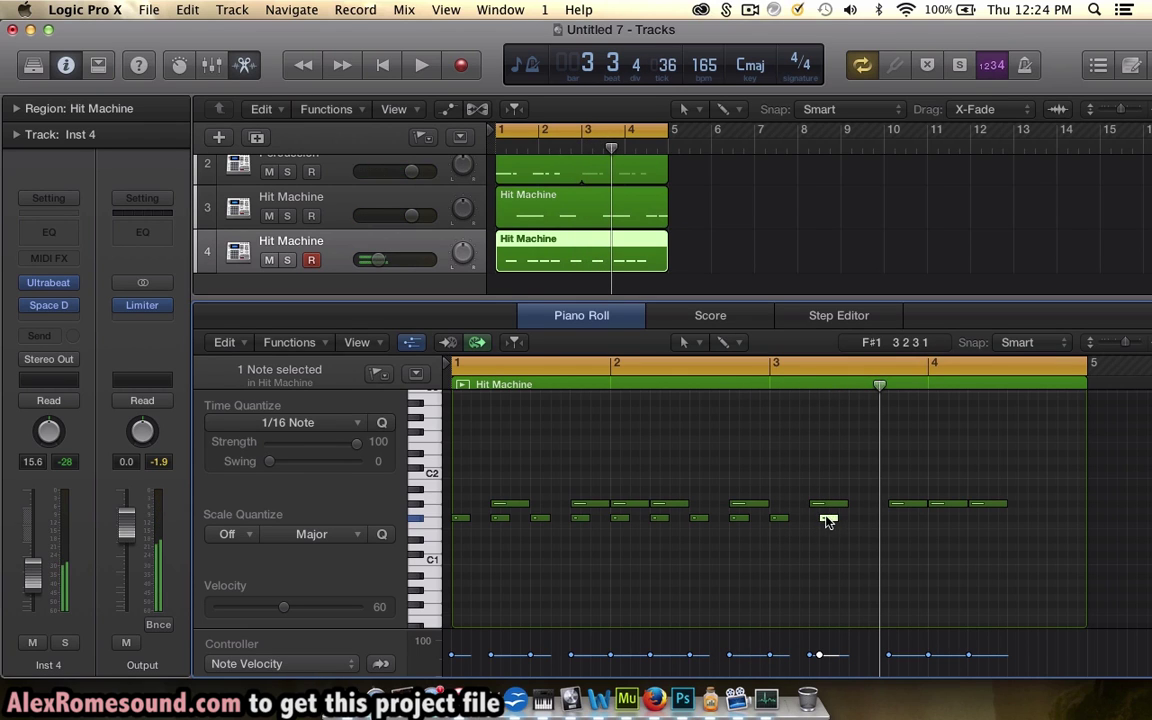
left_click_drag(828, 521, 818, 520)
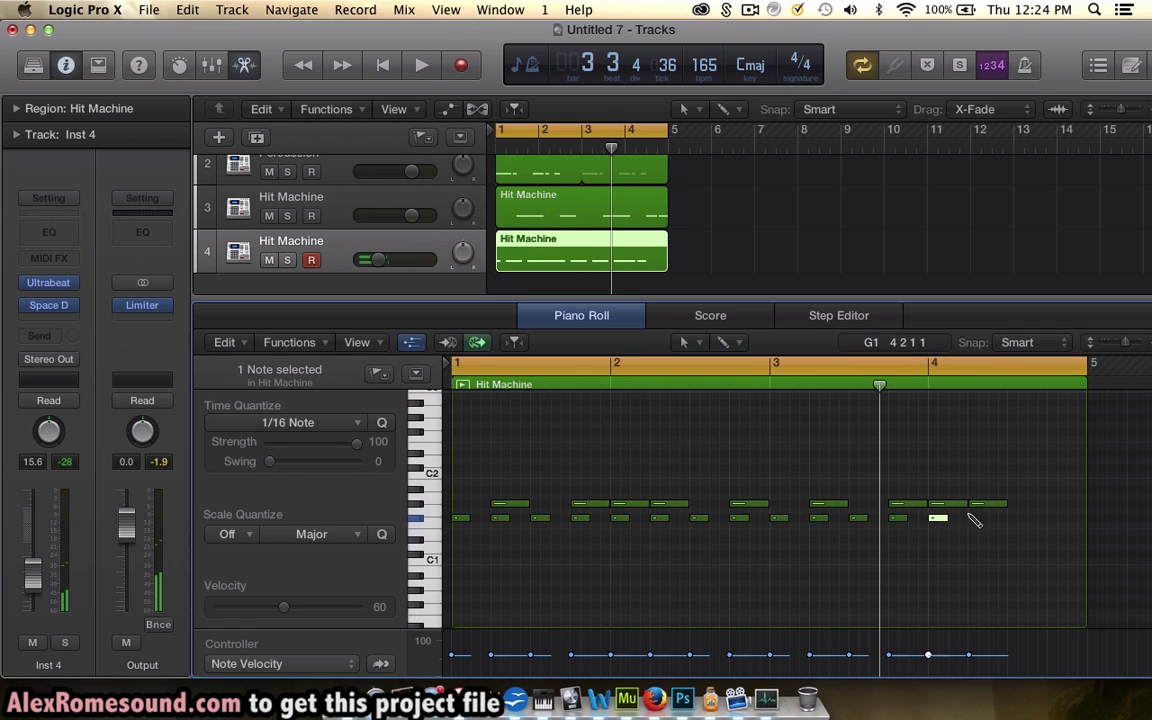
left_click_drag(977, 517, 1037, 518)
left_click_drag(933, 363, 1140, 363)
key("space")
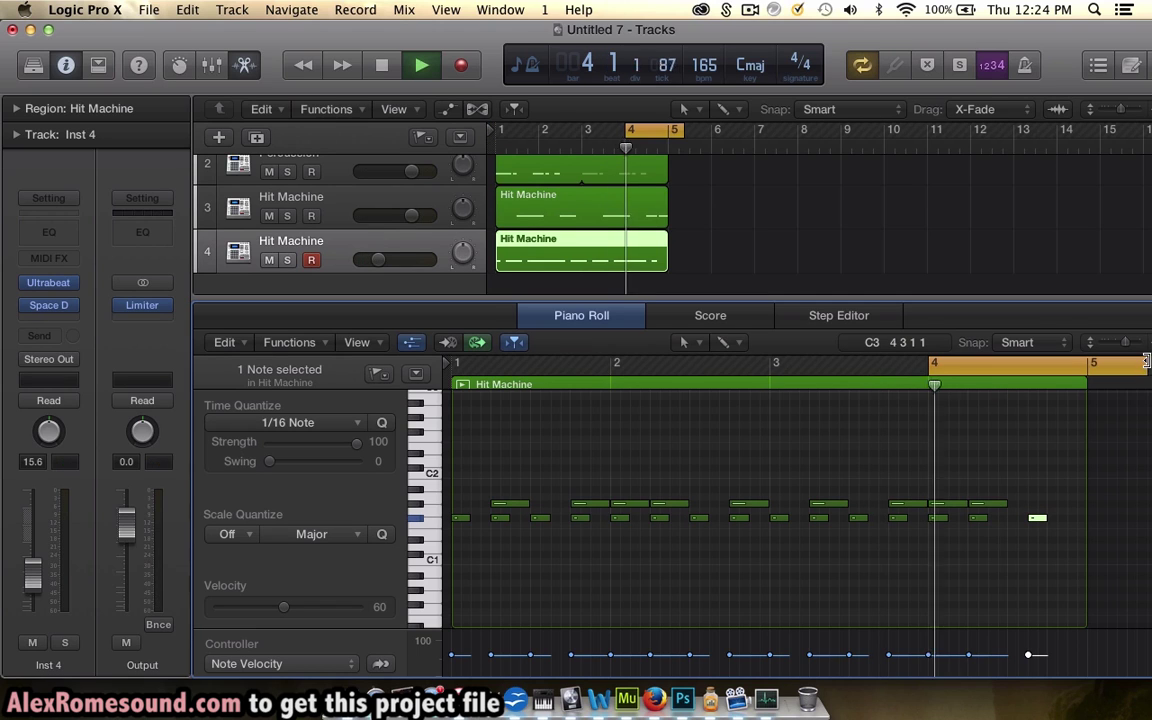
key("space")
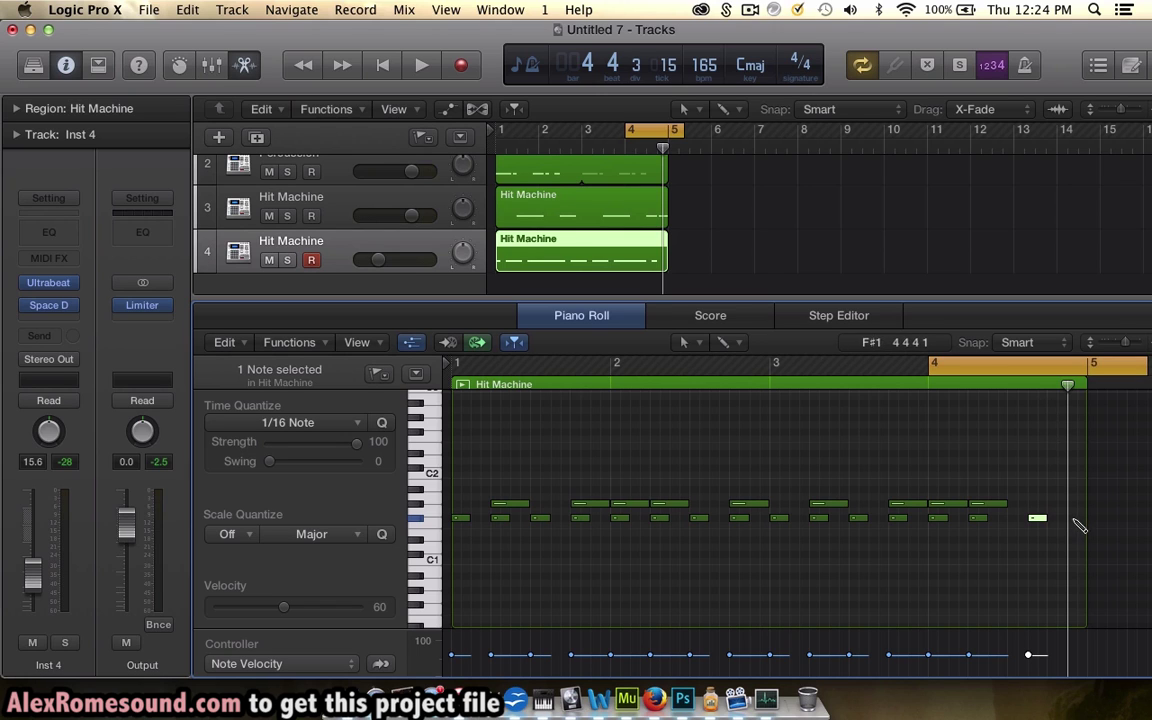
key("super+v")
key("space")
key("space")
left_click(1023, 373)
left_click_drag(1091, 365, 452, 370)
key("space")
Step: Lower the second hi-hat track's volume to about -17.8 dB and add one more F#1 hi-hat note
left_click_drag(375, 259, 363, 267)
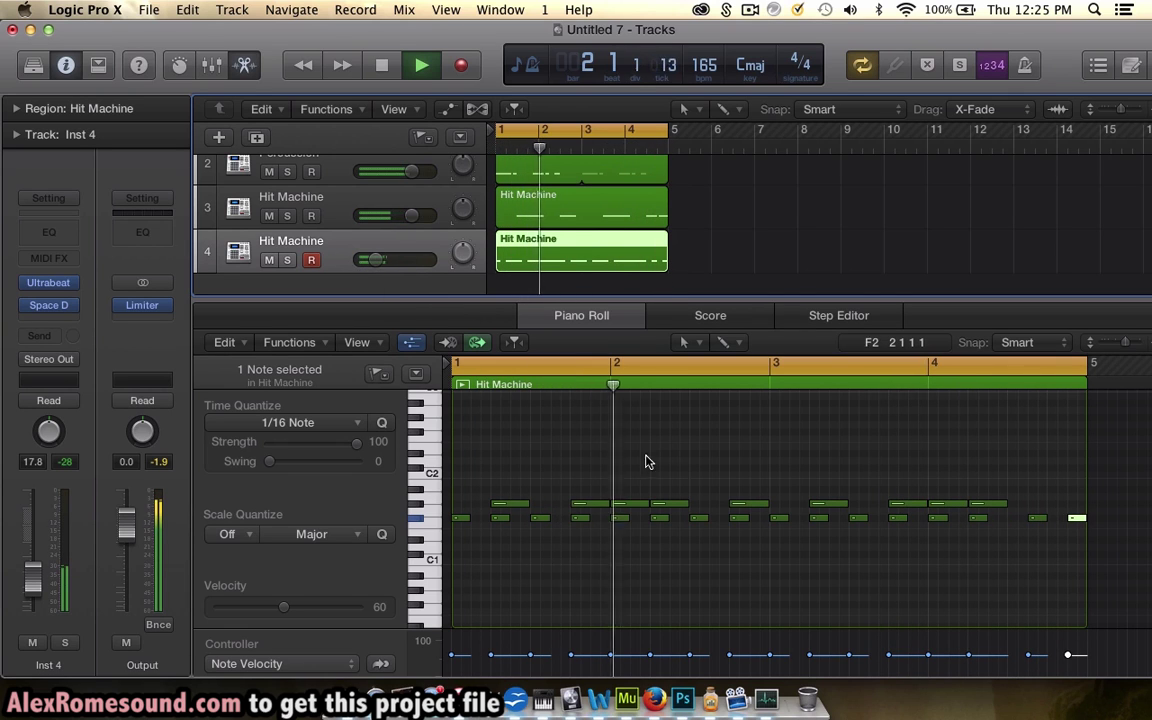
key("space")
left_click(757, 519, "super")
scroll(758, 530, "up", 3)
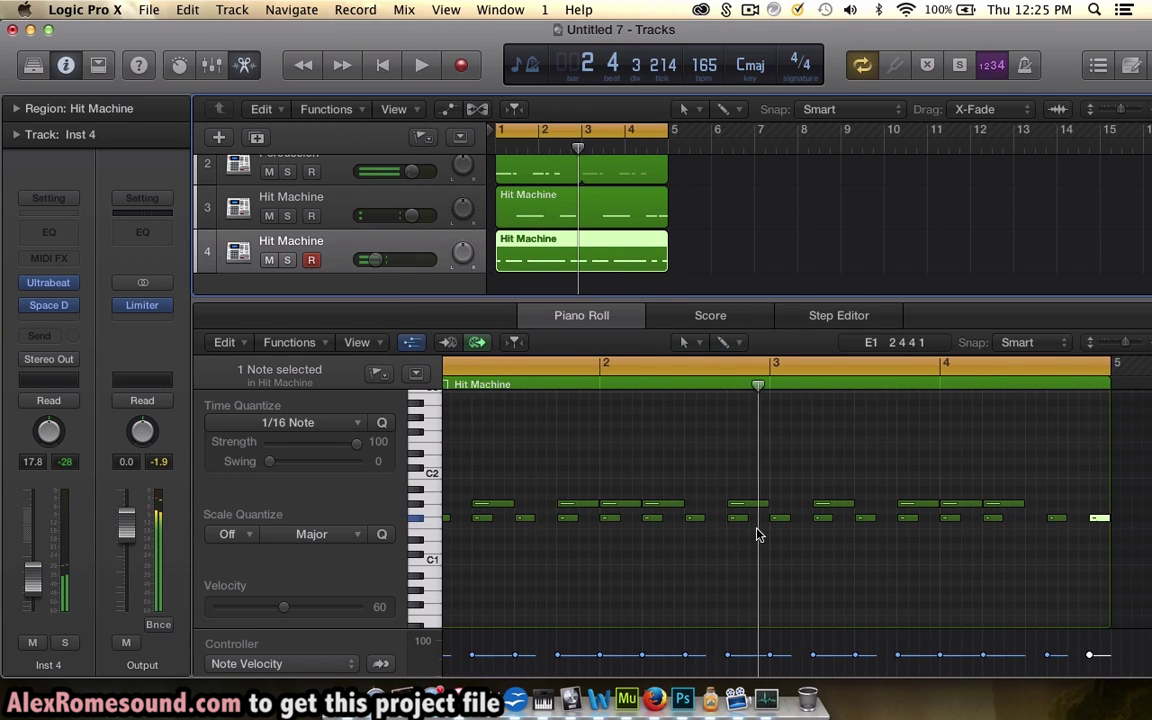
scroll(792, 566, "down", 4)
key("space")
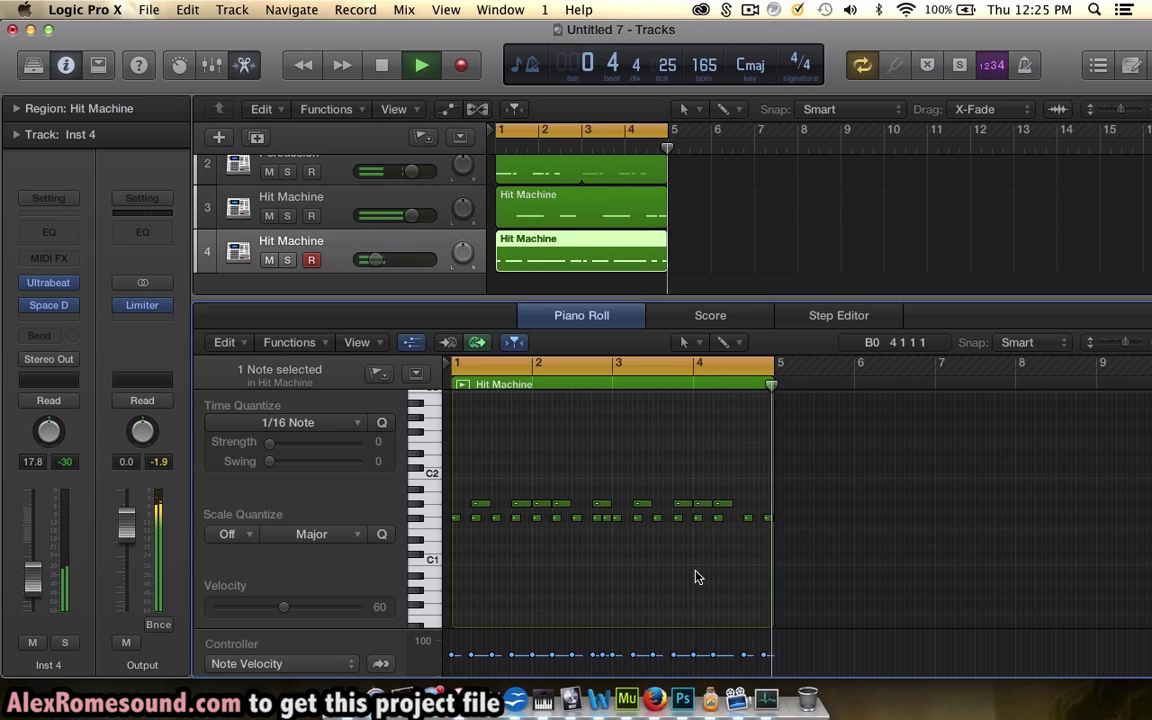
Step: Enlarge the Tracks area to show every track, zoom in horizontally, and stop playback
left_click(752, 517)
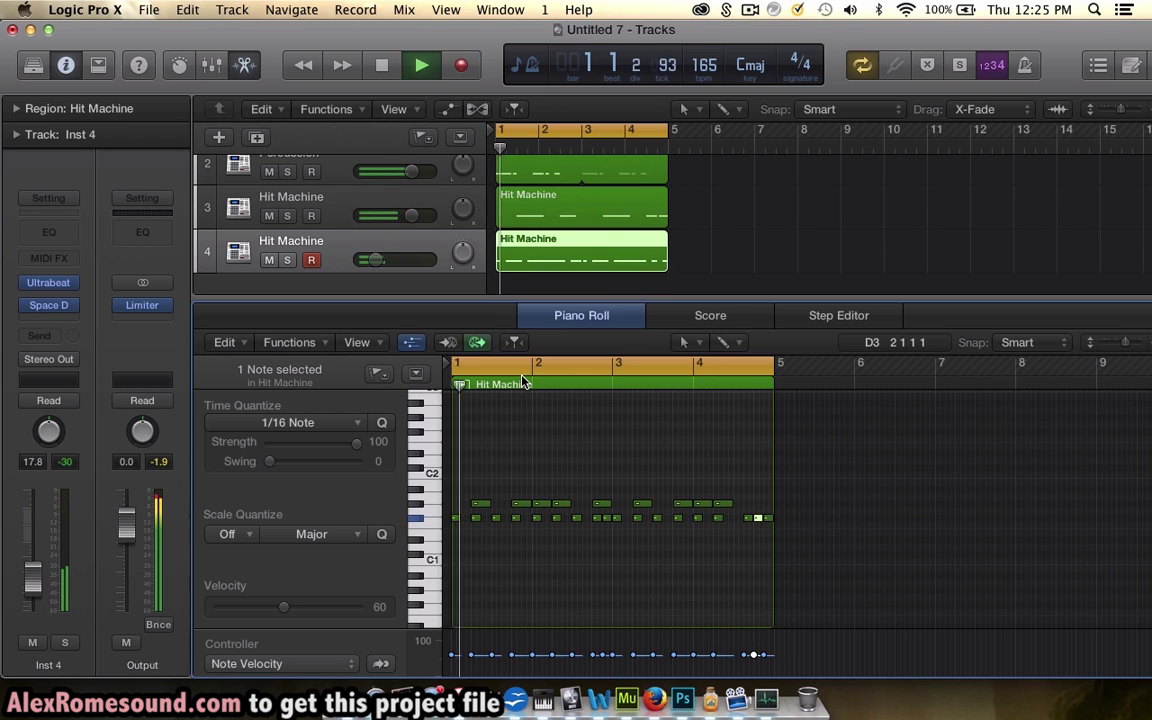
left_click_drag(517, 298, 512, 498)
key("super+Right")
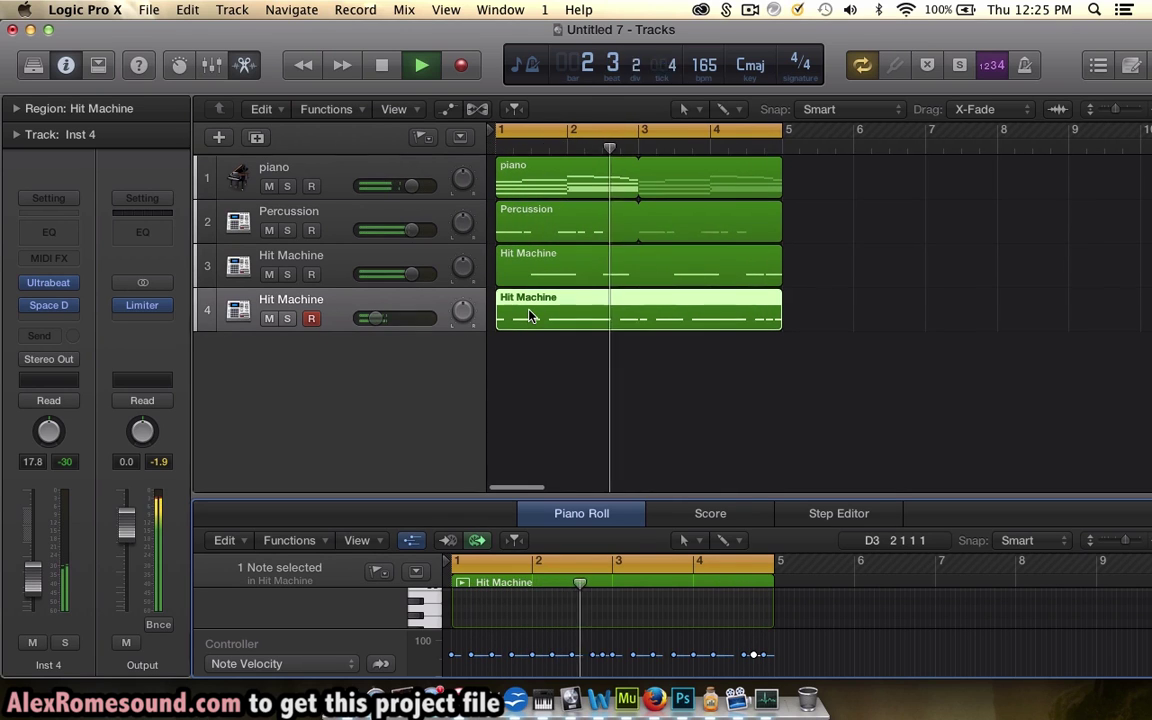
key("space")
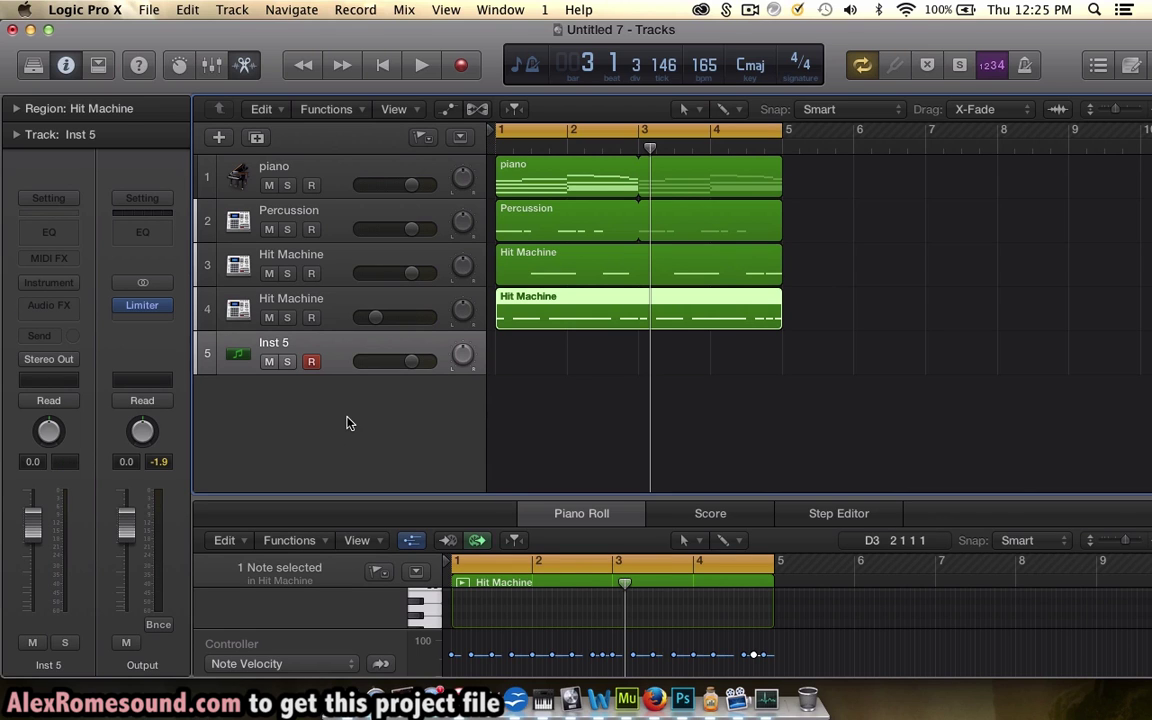
Step: Load ES2 in stereo on Inst 5 and choose the Synth Bass > Monster Sine preset
left_click(41, 284)
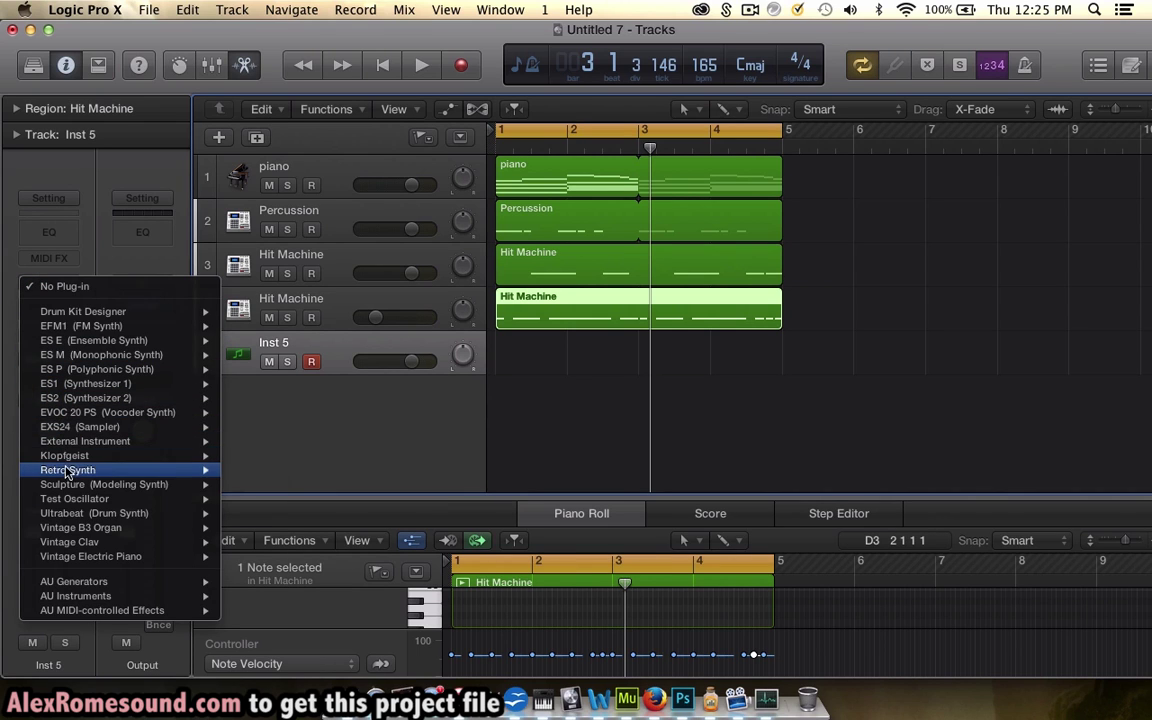
mouse_move(70, 400)
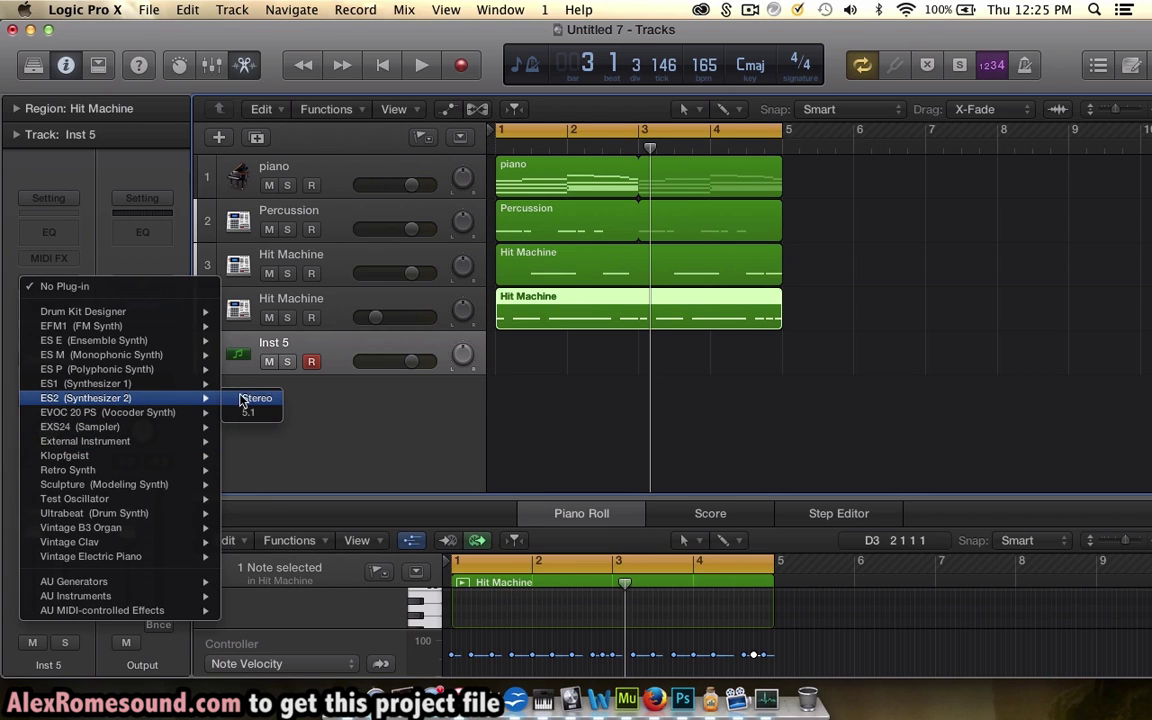
left_click(244, 399)
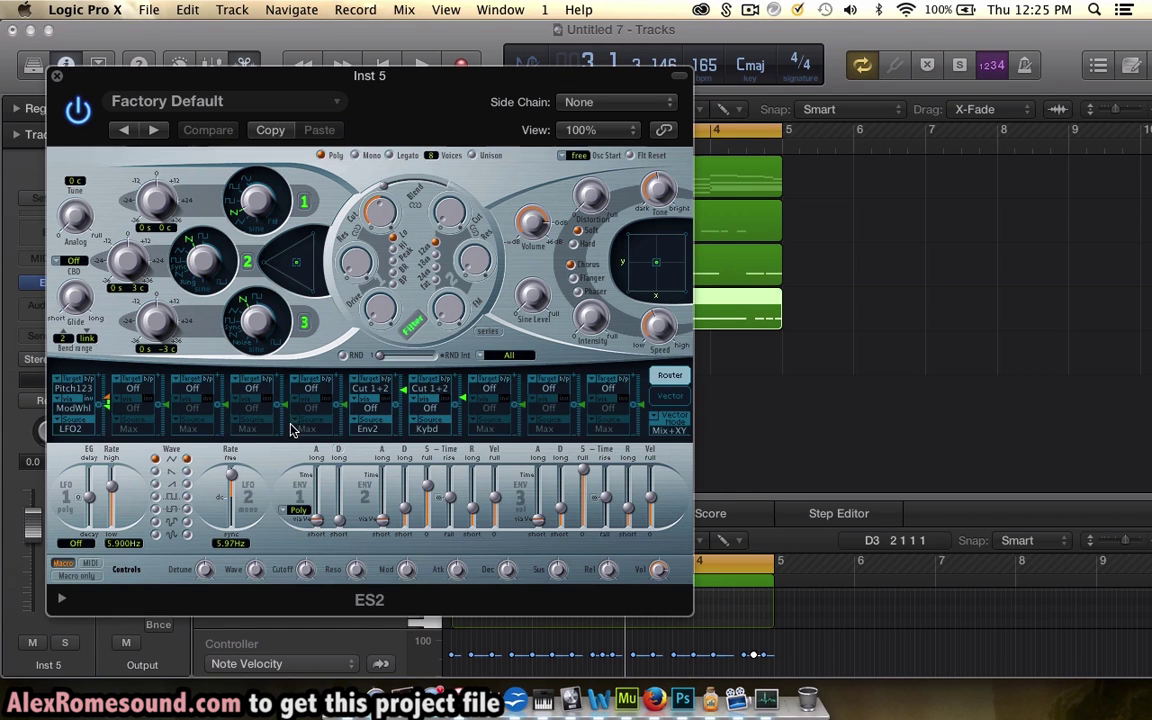
left_click(333, 106)
mouse_move(258, 487)
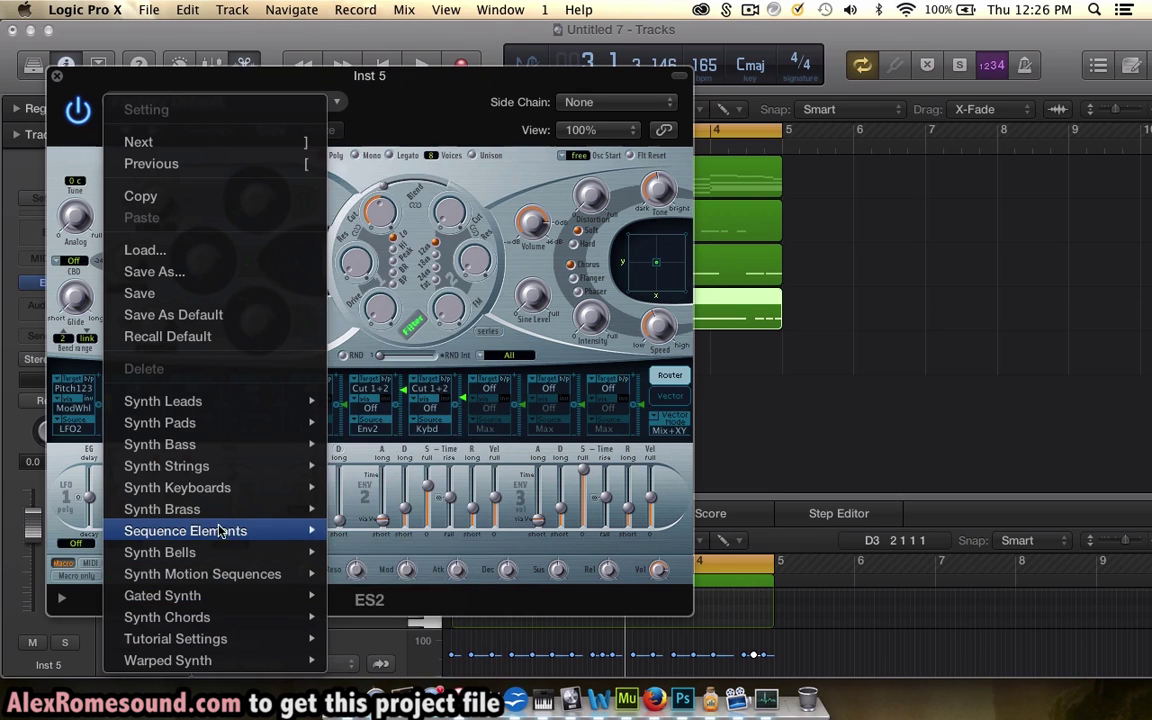
mouse_move(218, 445)
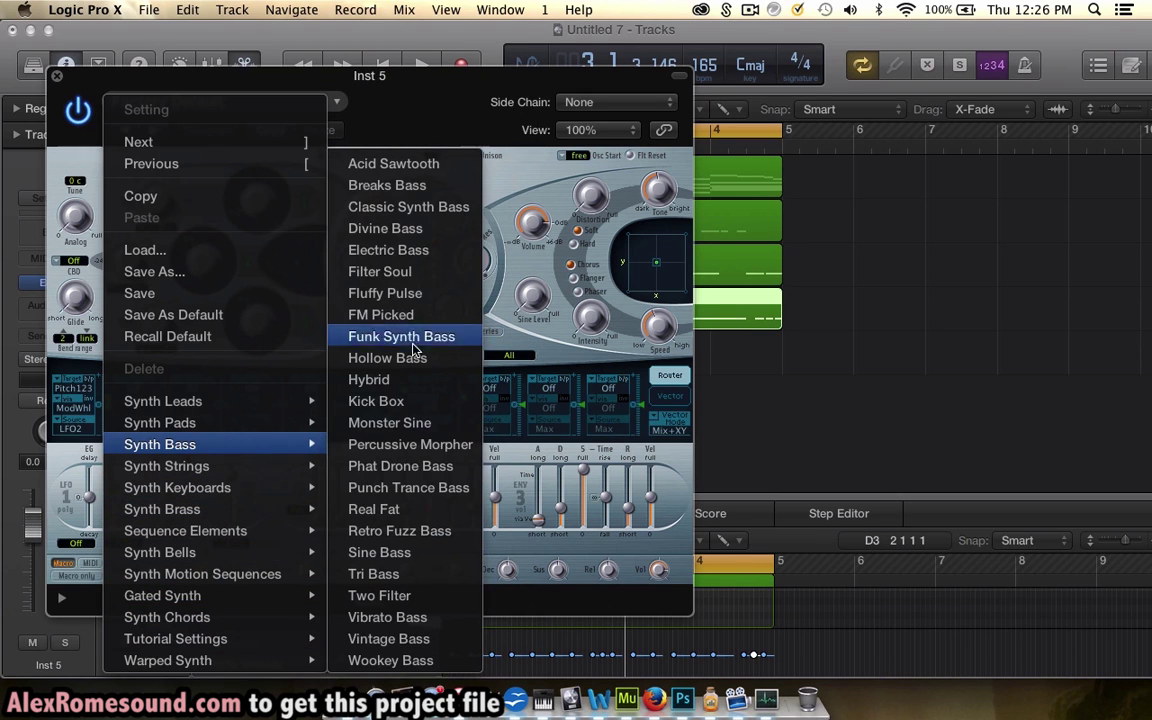
left_click(427, 424)
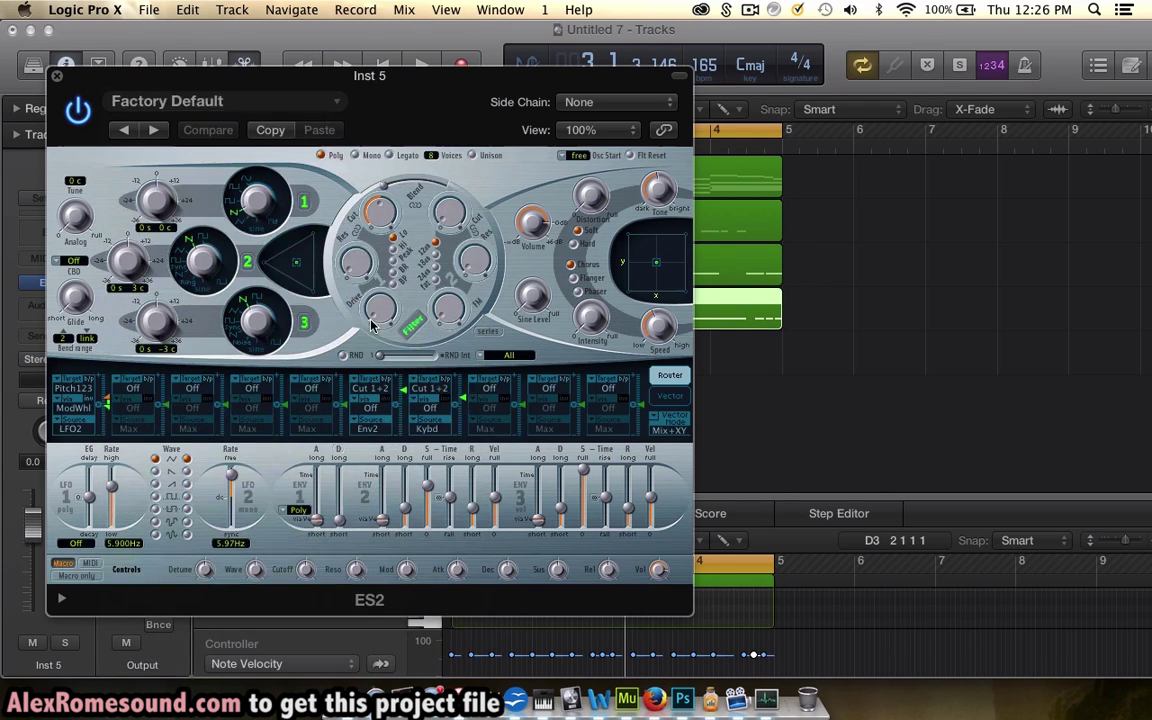
Step: Create a Monster Sine region from bar 1 to bar 5, enlarge the Piano Roll, and audition low notes
left_click(58, 77)
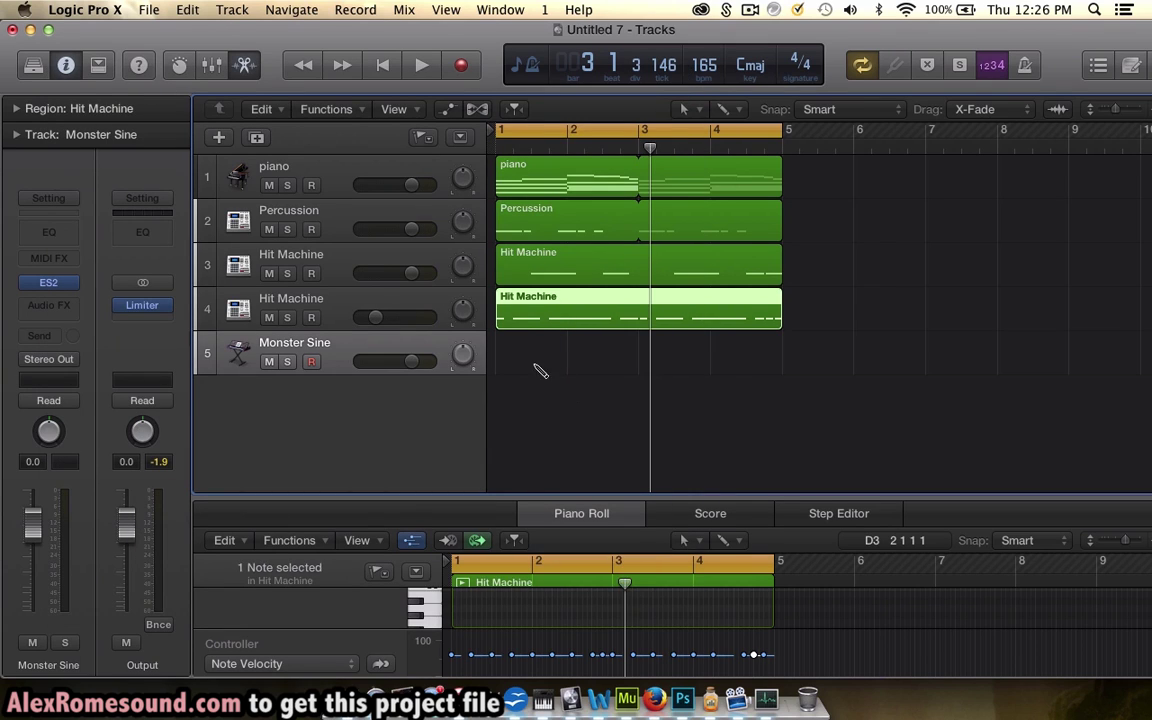
left_click(540, 369)
left_click_drag(563, 364, 781, 360)
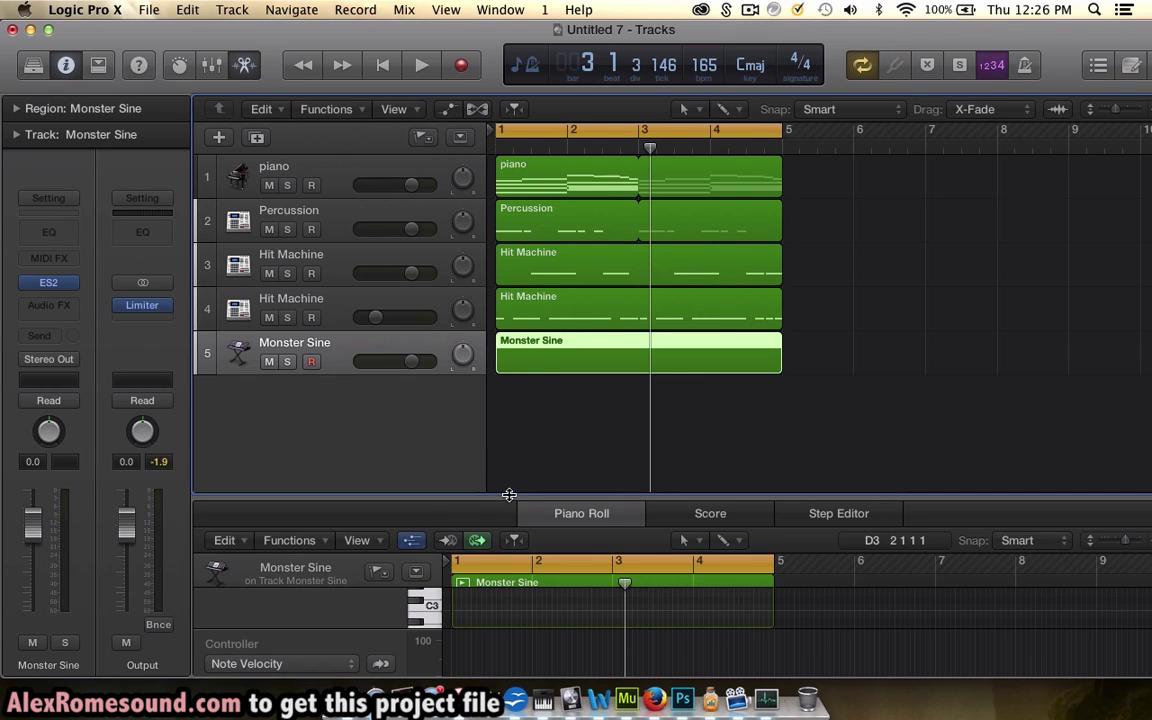
left_click_drag(509, 484, 514, 362)
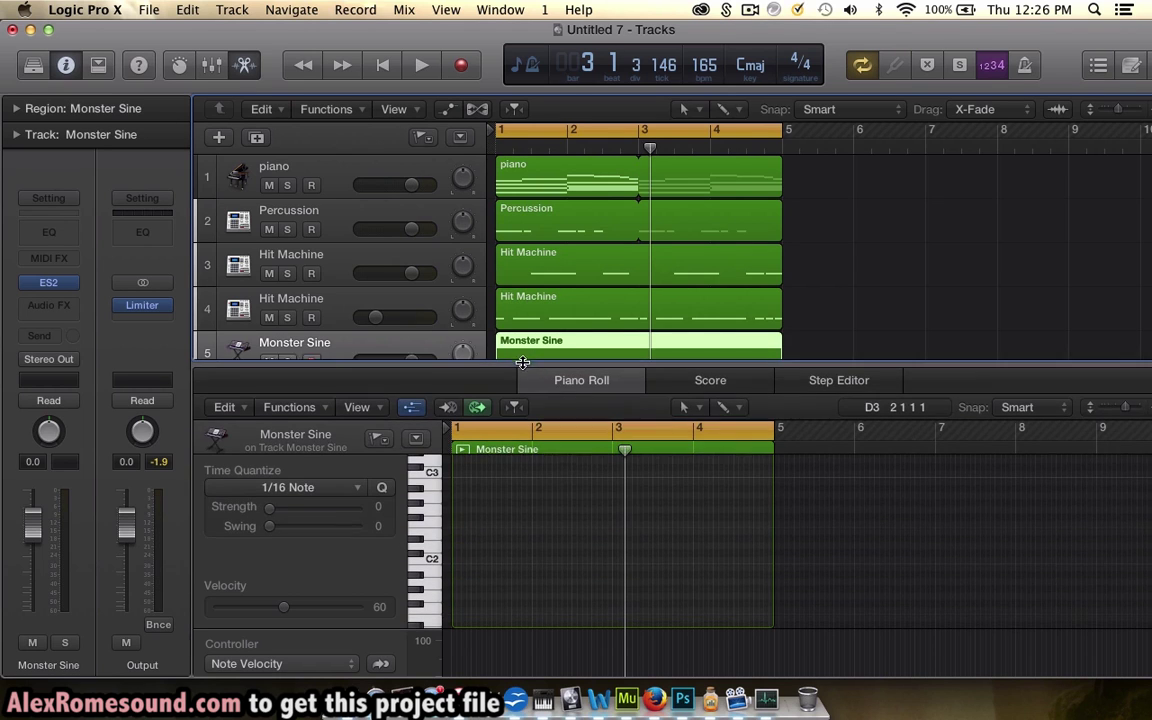
scroll(422, 607, "down", 4)
left_click(435, 581)
left_click_drag(38, 535, 38, 568)
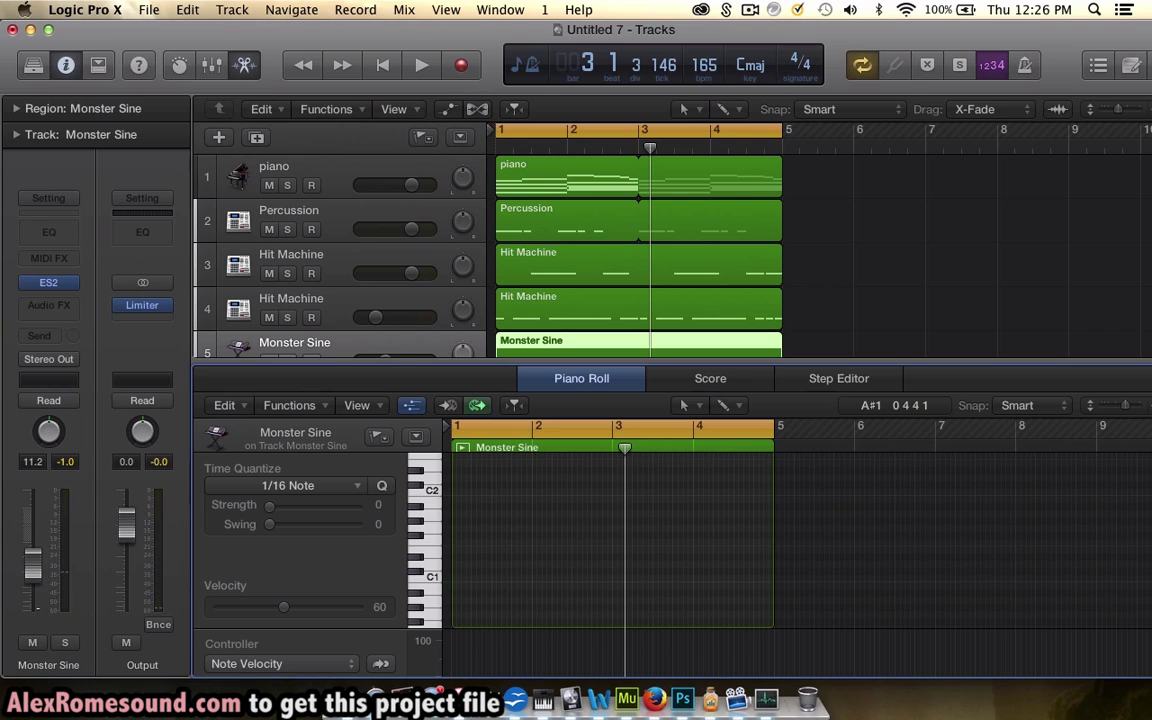
left_click(437, 561)
Step: Draw a G#1 bass note at bar 1 and lengthen it to about bar 1.3
key("Return")
key("space")
left_click(418, 522)
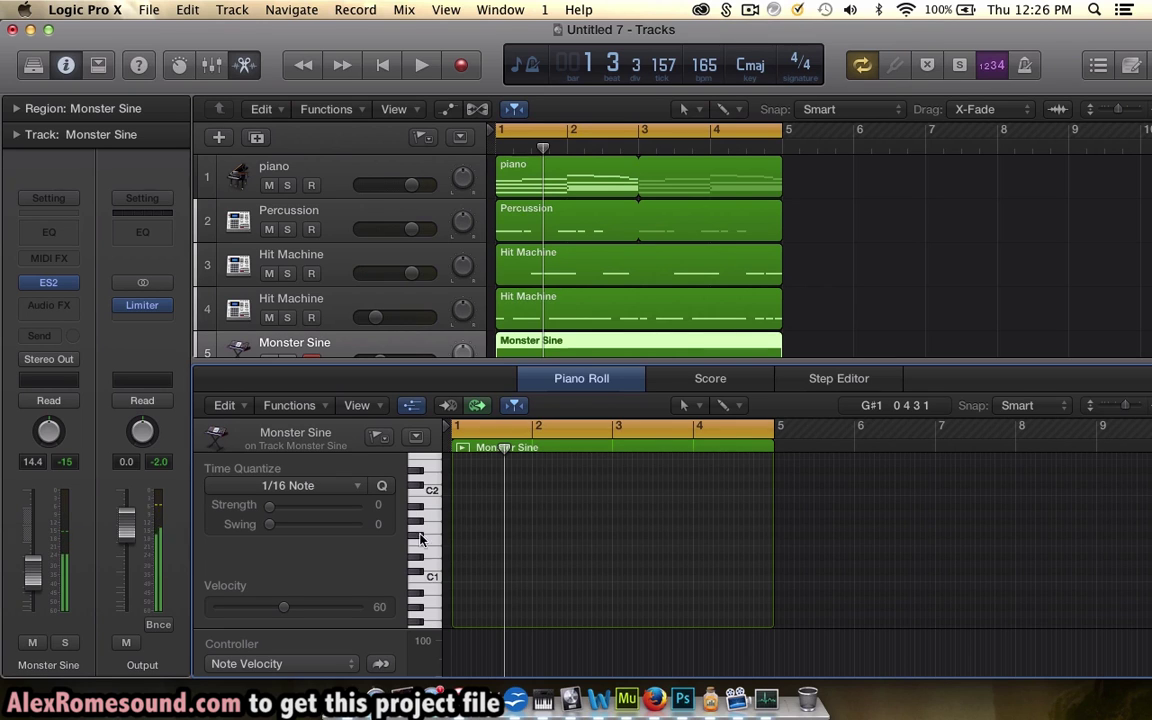
scroll(420, 602, "down", 2)
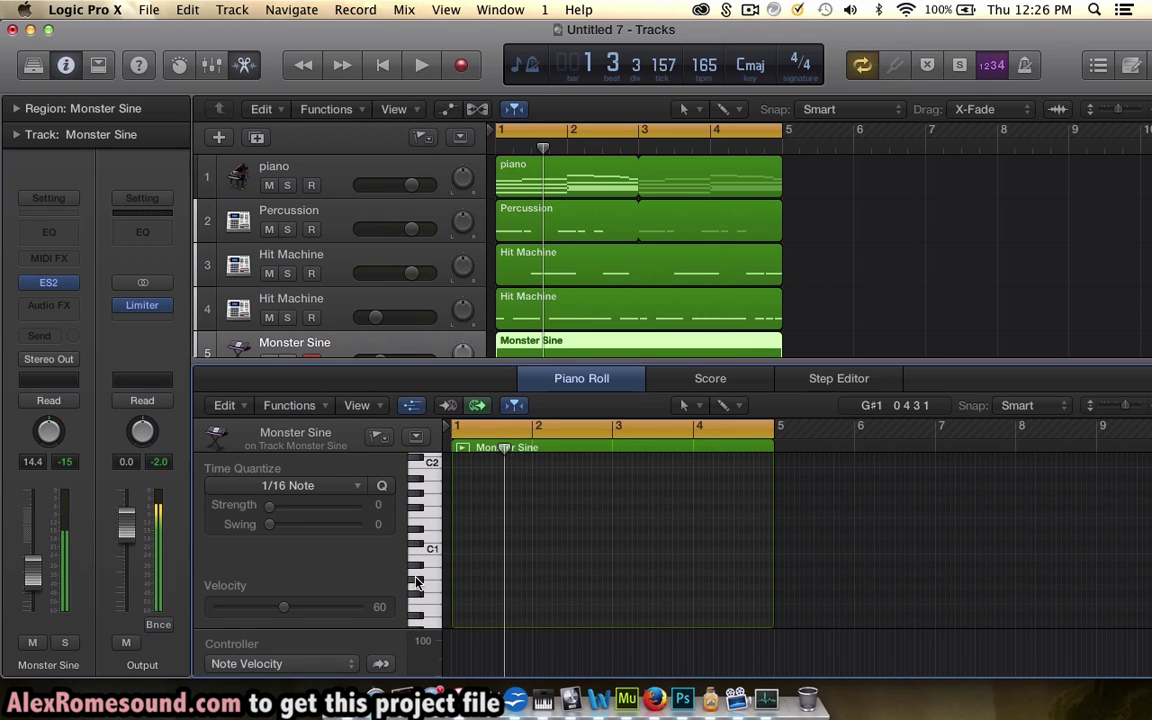
left_click(418, 500)
left_click(453, 493, "super")
key("super+Right")
left_click_drag(482, 493, 562, 495)
key("space")
Step: Add bass notes at bar 3 and near the end of bar 4, and lower the track volume to about -17 dB
scroll(507, 315, "down", 1)
key("super+Left")
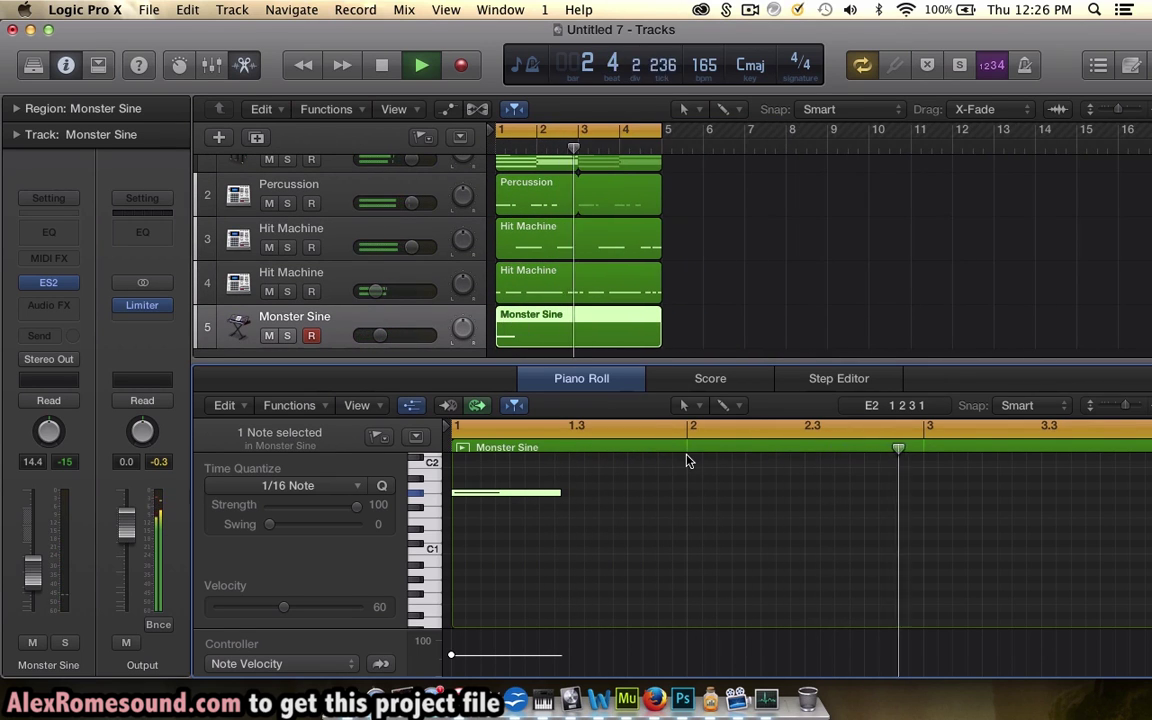
key("space")
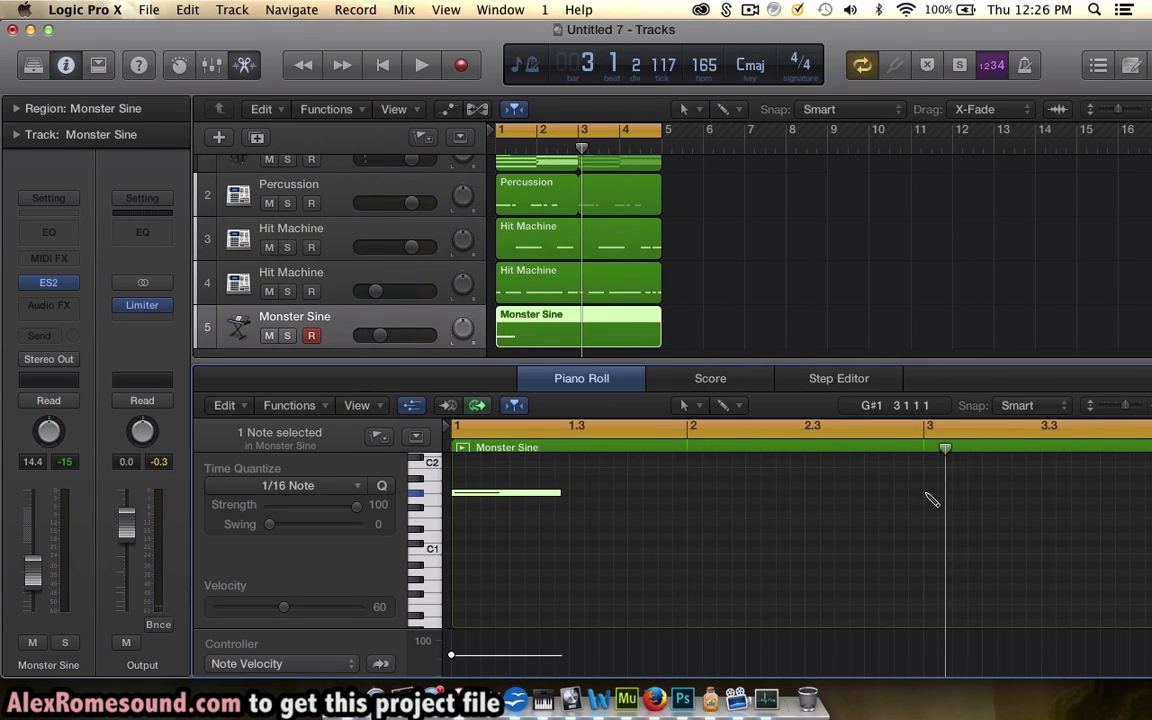
left_click(926, 493)
mouse_move(558, 502)
left_mouse_down()
mouse_move(548, 506)
mouse_move(566, 500)
left_mouse_up()
key("space")
left_click_drag(385, 342, 375, 342)
scroll(658, 526, "down", 3)
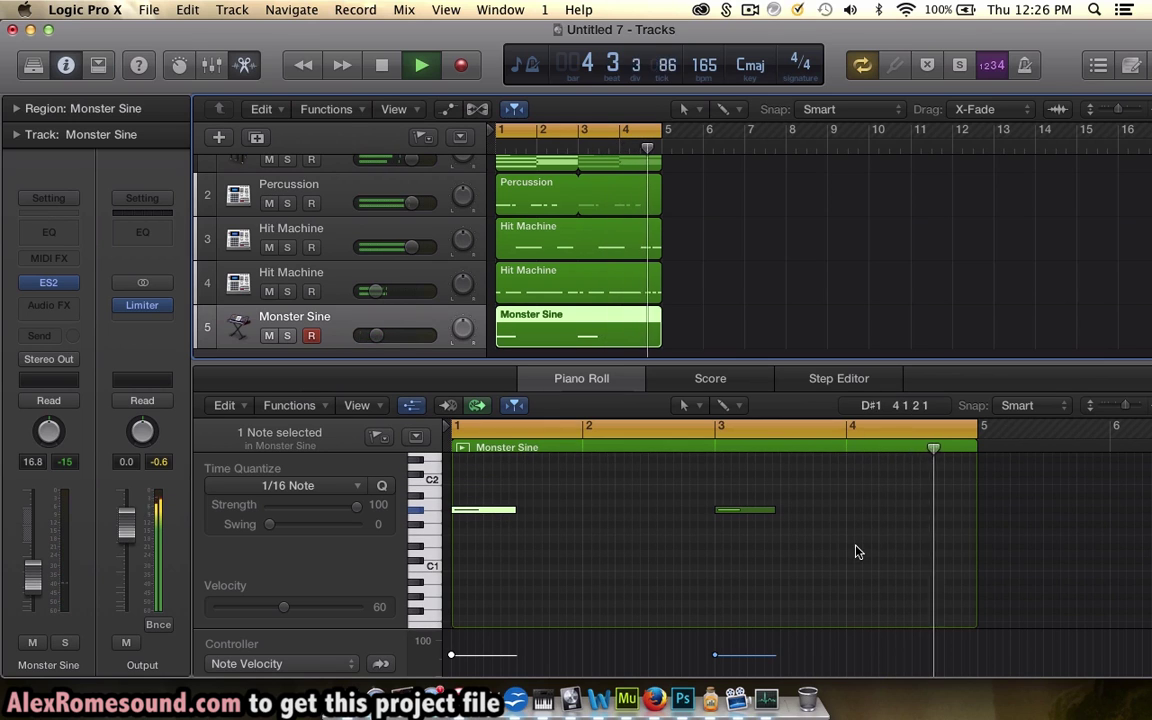
key("space")
left_click(950, 513)
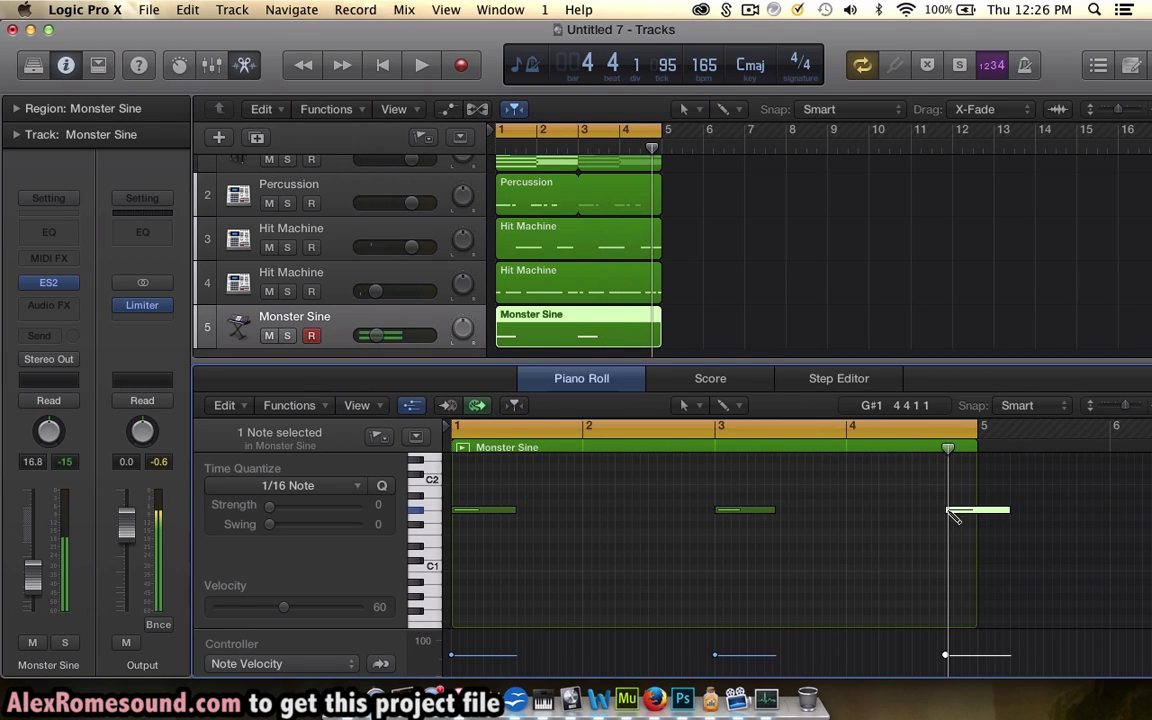
key("space")
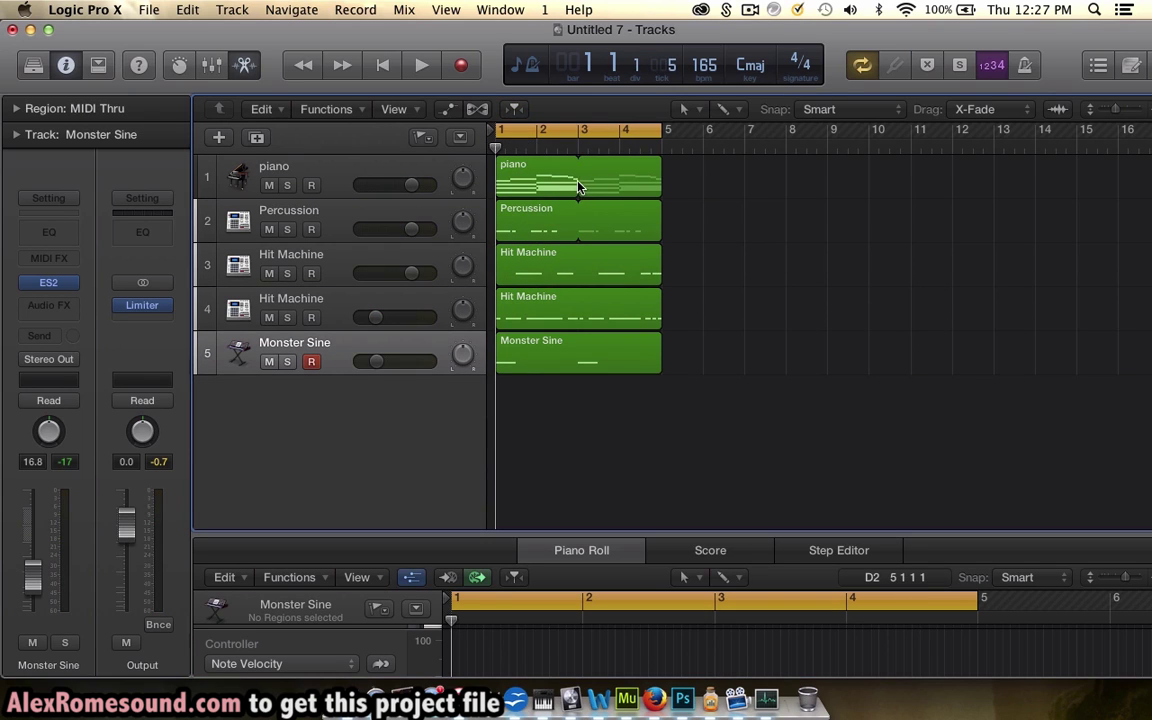
Step: Extend the piano region to four bars and paste its chord notes at bar 3
left_click_drag(577, 187, 660, 187)
key("p")
left_click_drag(812, 577, 460, 311)
left_click(716, 251)
key("super+v")
Step: Hold the final C4 note of bar 4 through to bar 5
left_click(947, 369)
left_click_drag(900, 326, 981, 407)
left_click_drag(894, 318, 977, 317)
left_click(711, 238)
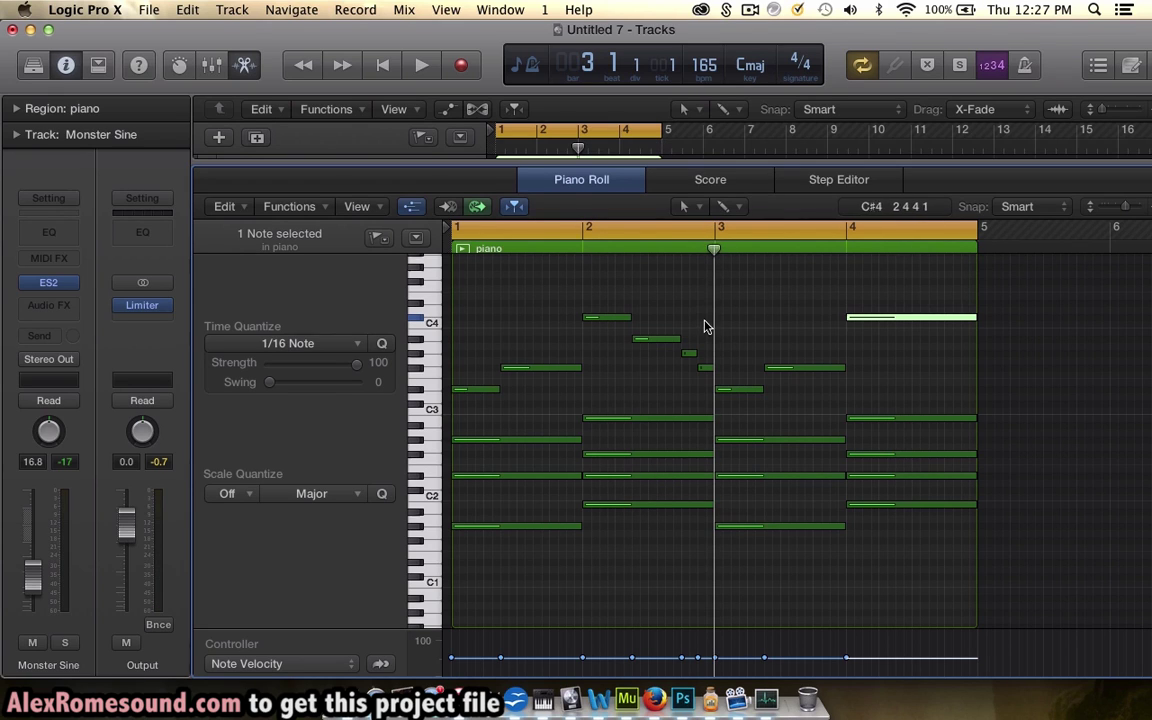